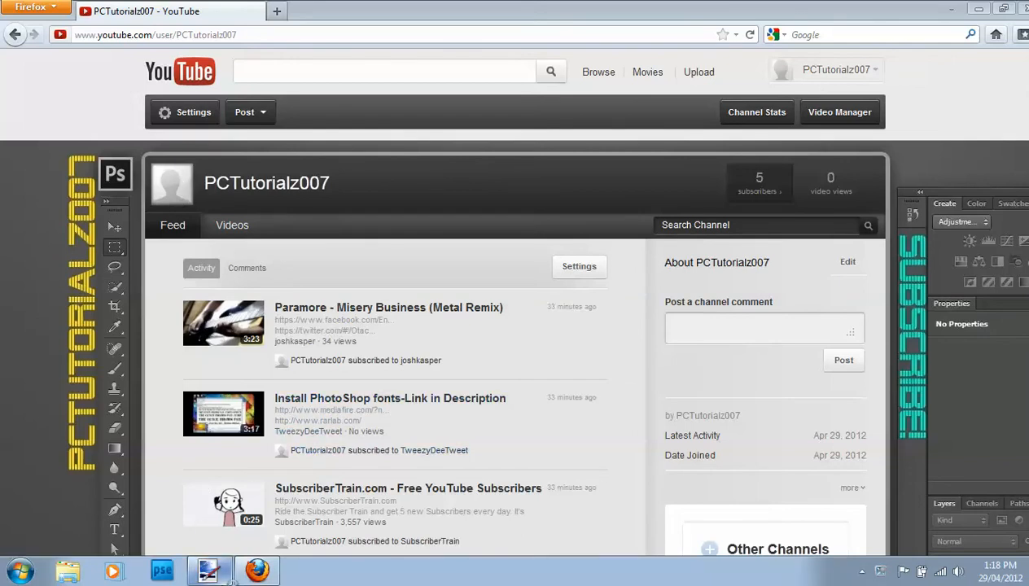
Step: Switch to Paint.NET and resize the blank image to 30 by 30 pixels with the aspect ratio unlocked
{"action": "left_click", "coordinate": [209, 570]}
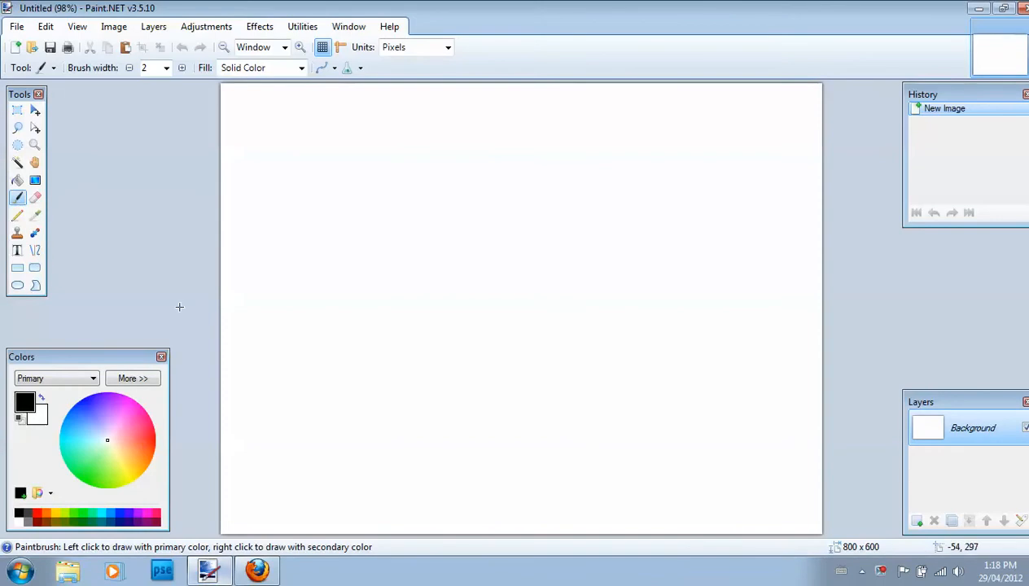
{"action": "left_click", "coordinate": [114, 26]}
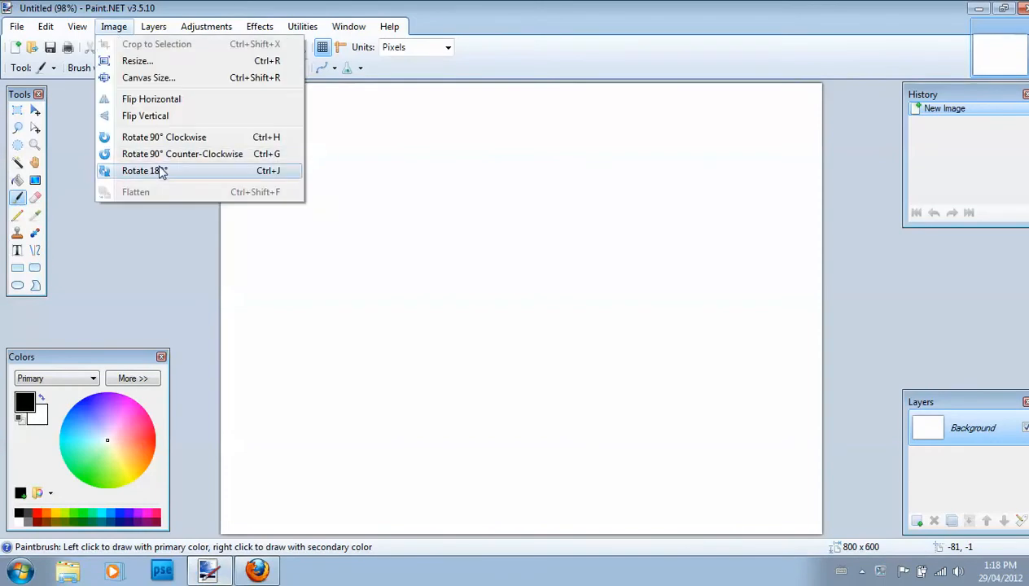
{"action": "left_click", "coordinate": [162, 62]}
{"action": "type", "text": "30"}
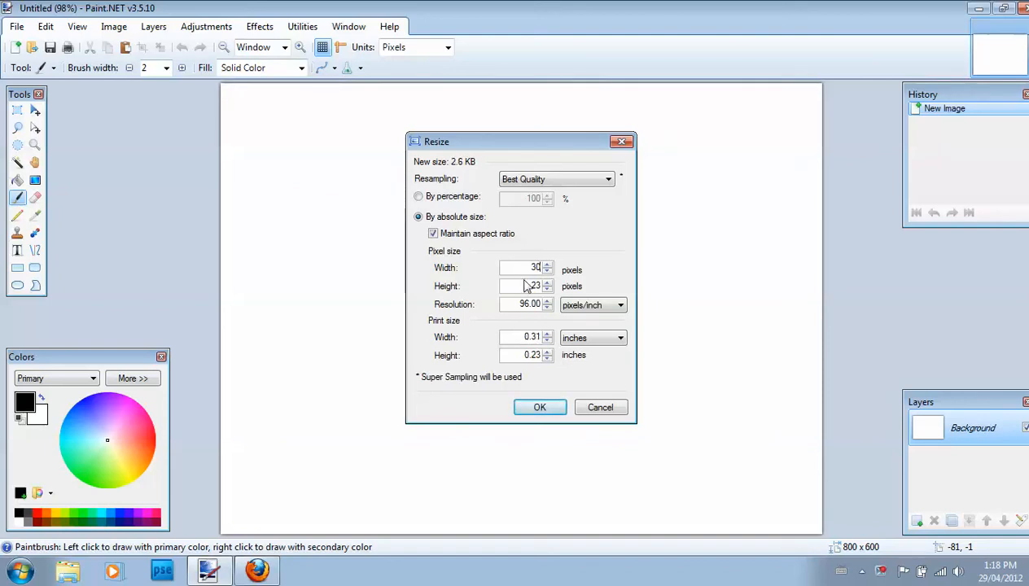
{"action": "type", "text": "30"}
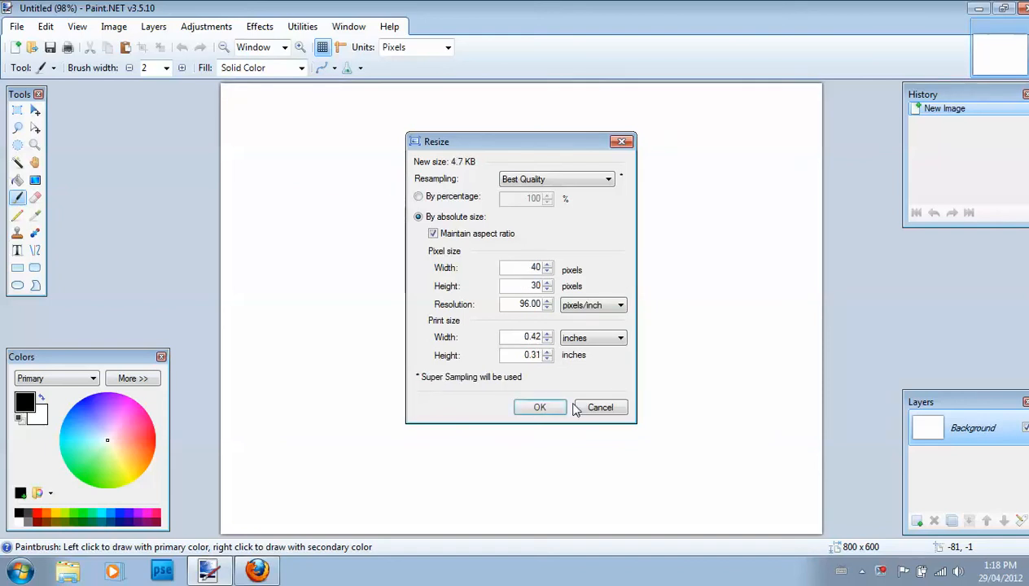
{"action": "left_click", "coordinate": [463, 234]}
{"action": "left_click_drag", "start_coordinate": [535, 268], "coordinate": [596, 277]}
{"action": "key", "text": "BackSpace"}
{"action": "key", "text": "BackSpace"}
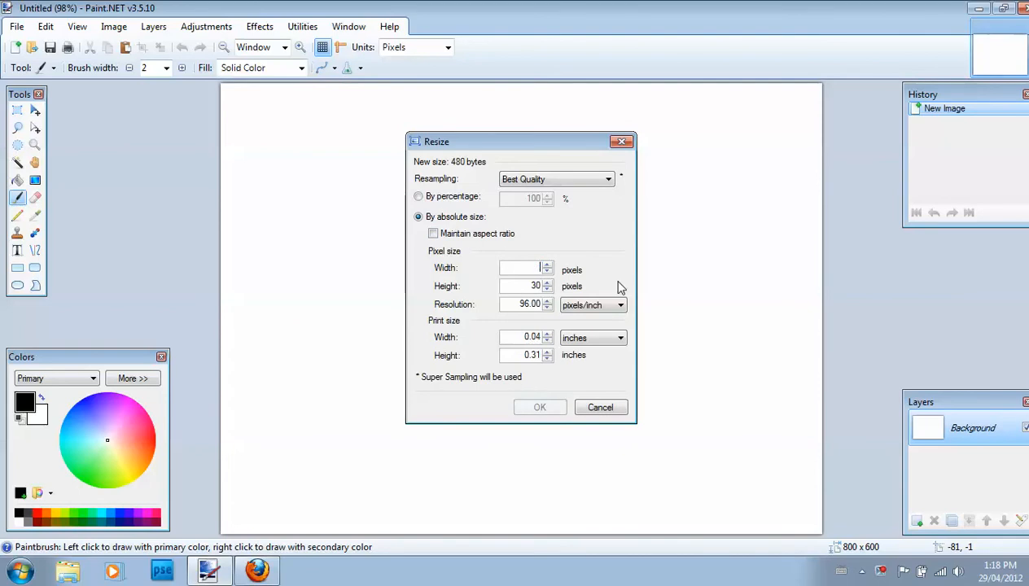
{"action": "type", "text": "30"}
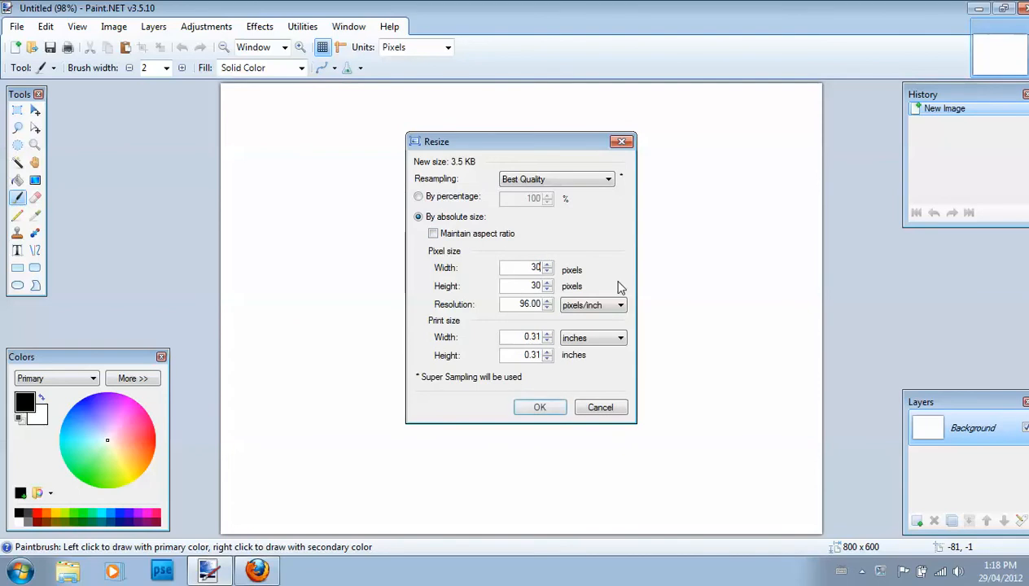
{"action": "left_click", "coordinate": [537, 406]}
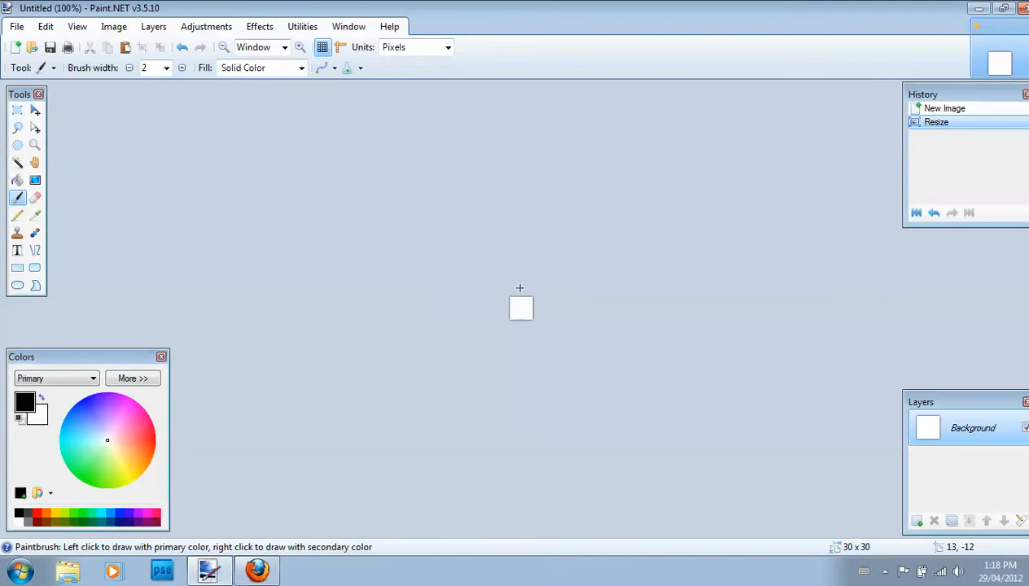
Step: Fill the canvas with a diagonal linear gradient from cyan at the upper left to blue at the lower right
{"action": "left_click", "coordinate": [300, 48]}
{"action": "left_click", "coordinate": [301, 47]}
{"action": "left_click", "coordinate": [301, 47]}
{"action": "left_click", "coordinate": [301, 47]}
{"action": "left_click", "coordinate": [300, 47]}
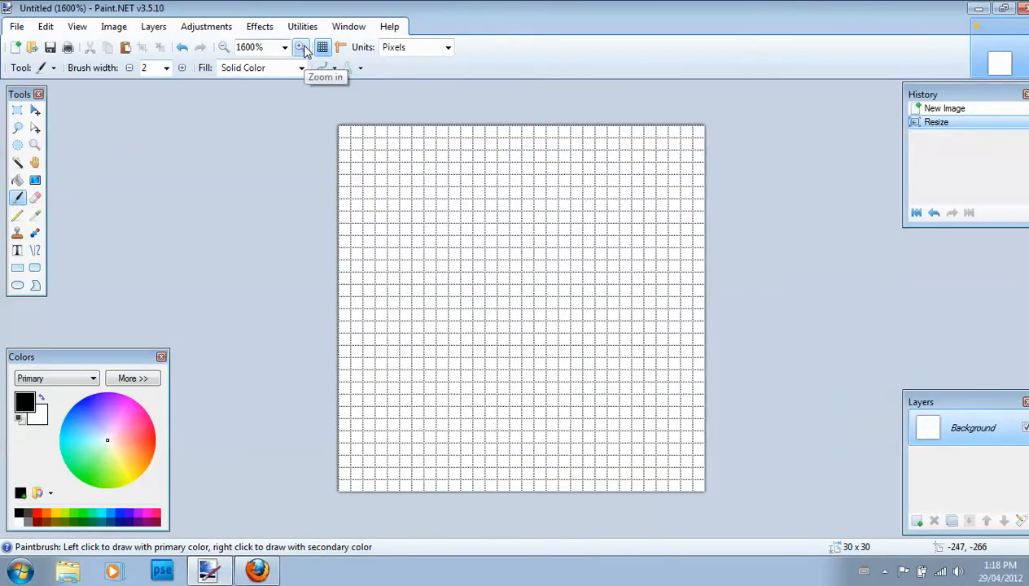
{"action": "left_click", "coordinate": [35, 180]}
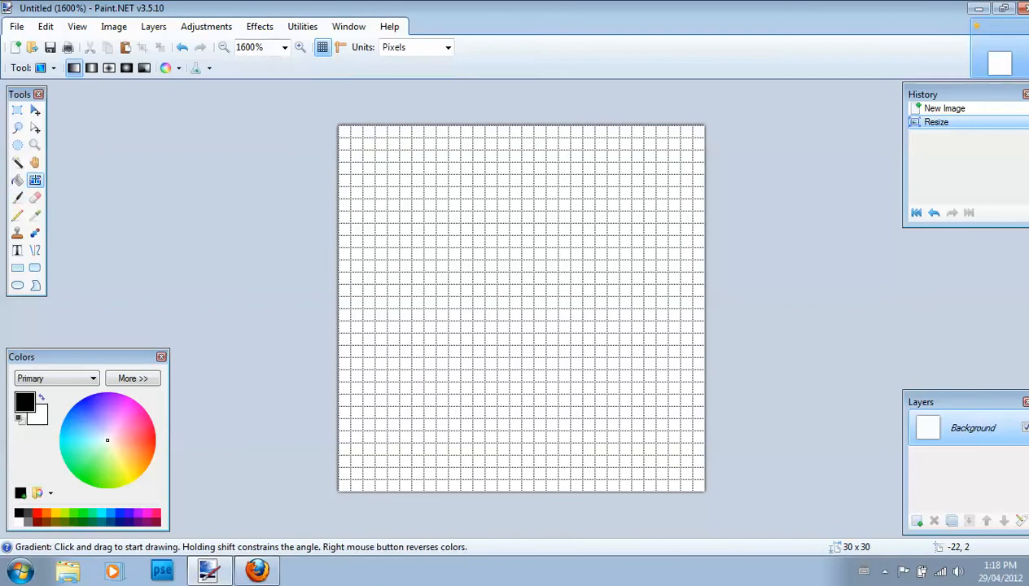
{"action": "left_click", "coordinate": [60, 439]}
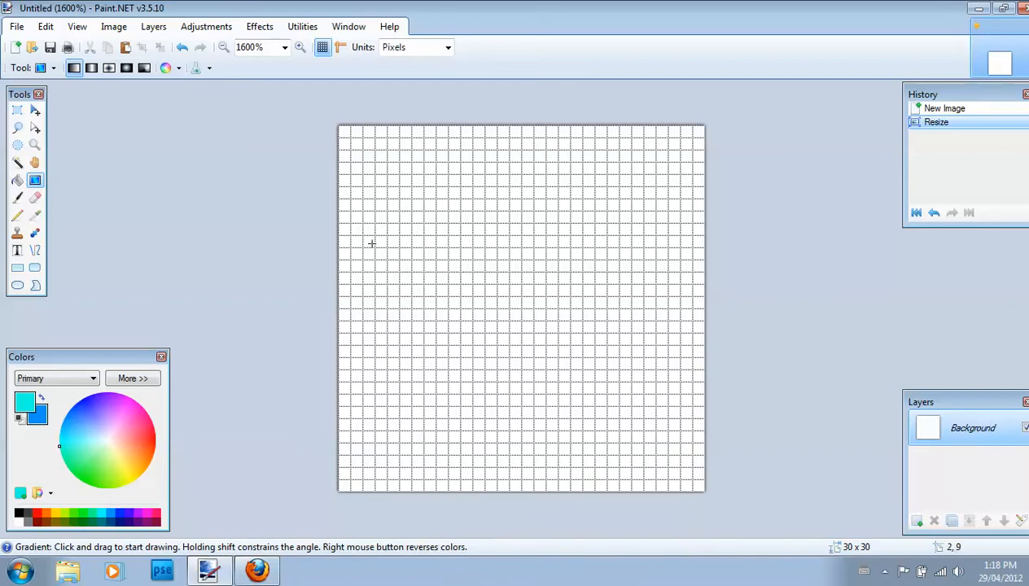
{"action": "left_click_drag", "start_coordinate": [356, 147], "coordinate": [621, 328]}
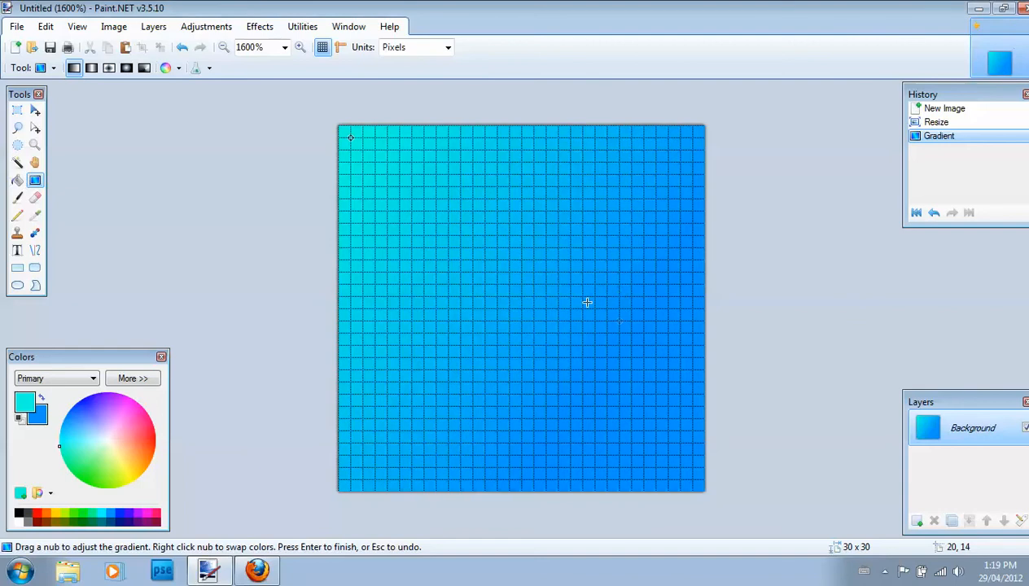
Step: Start a text entry near the canvas's upper-left corner with the font size set to 8
{"action": "left_click", "coordinate": [17, 250]}
{"action": "left_click", "coordinate": [387, 219]}
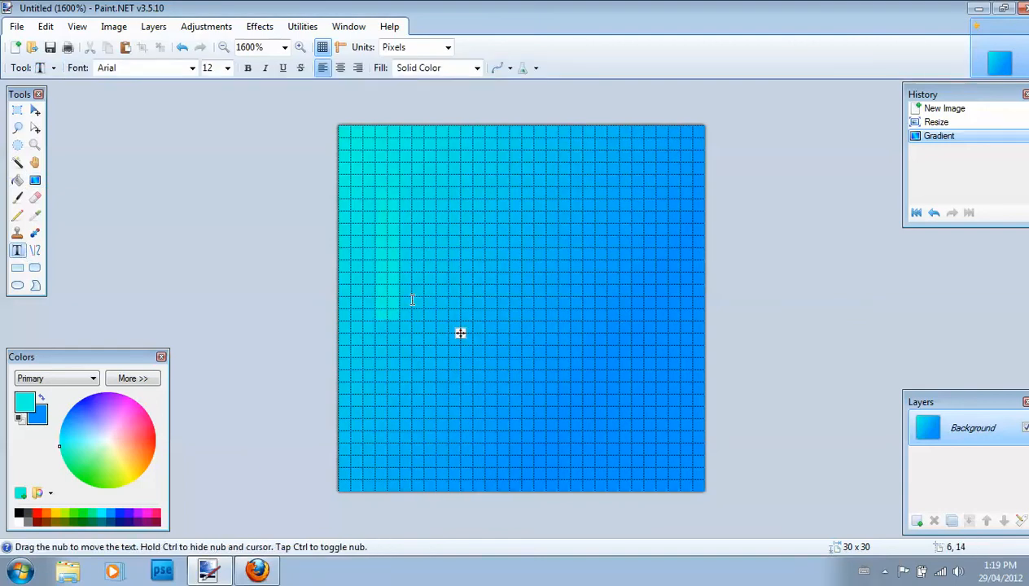
{"action": "left_click", "coordinate": [228, 67]}
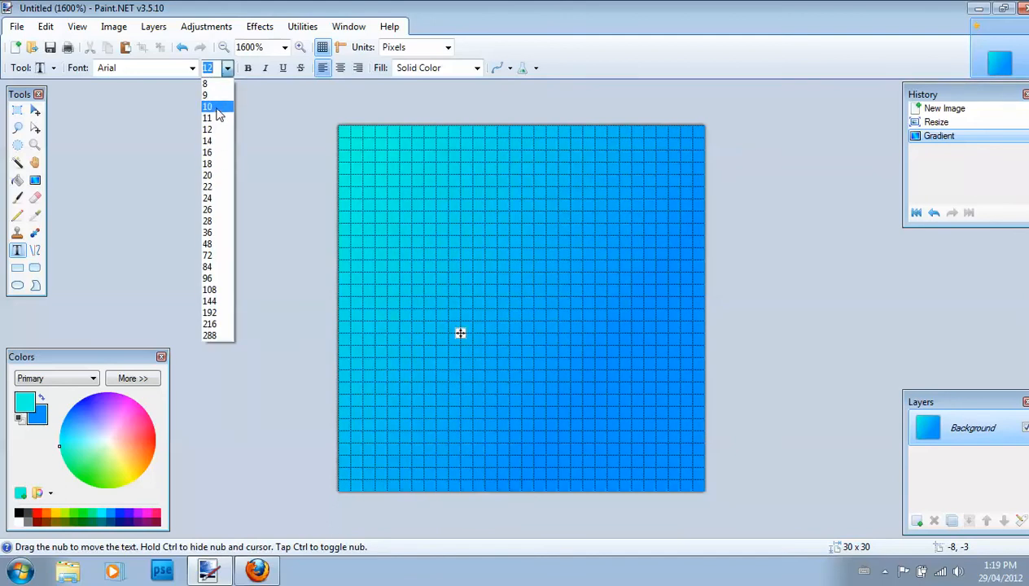
{"action": "left_click", "coordinate": [207, 83]}
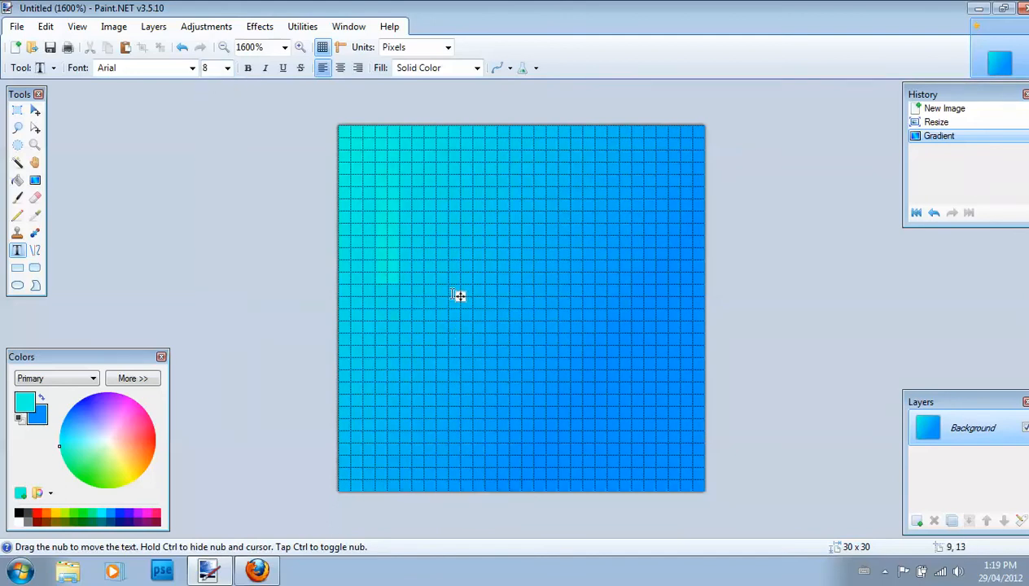
{"action": "type", "text": "US"}
{"action": "key", "text": "BackSpace"}
{"action": "key", "text": "BackSpace"}
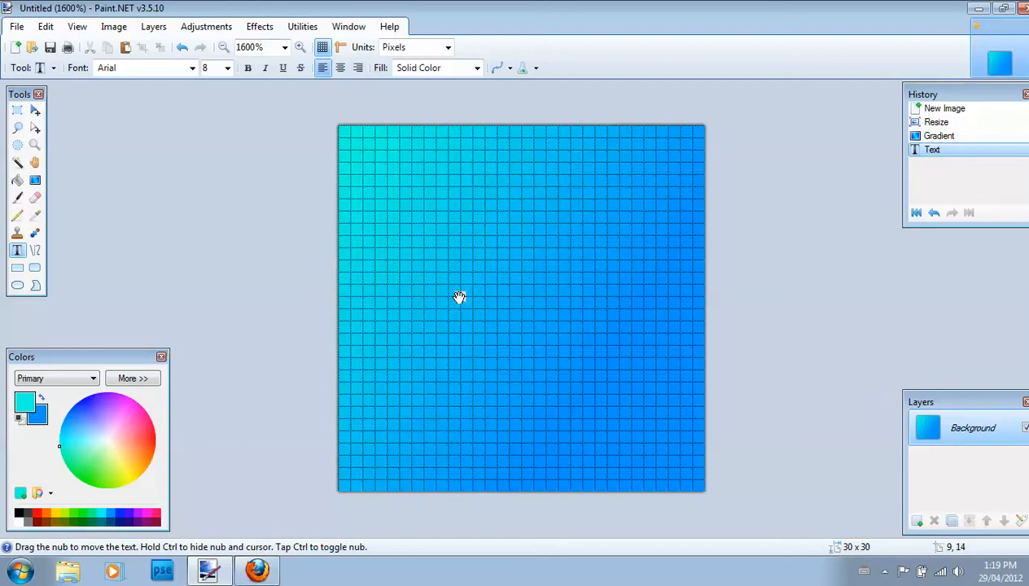
Step: Write "PC" with red as the primary color, in the Asimov font, and place it at the upper middle of the canvas
{"action": "left_click", "coordinate": [155, 442]}
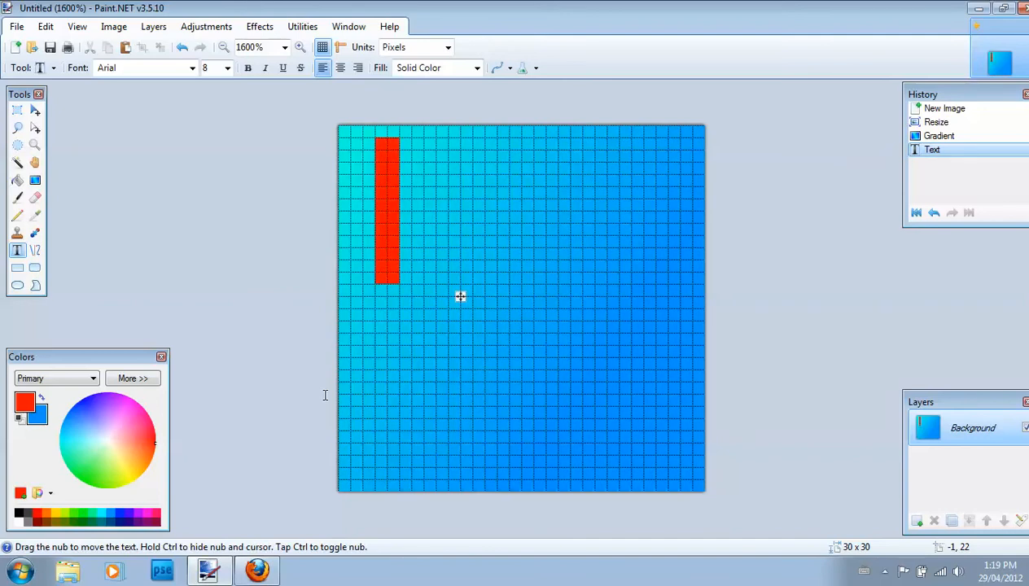
{"action": "type", "text": "PC"}
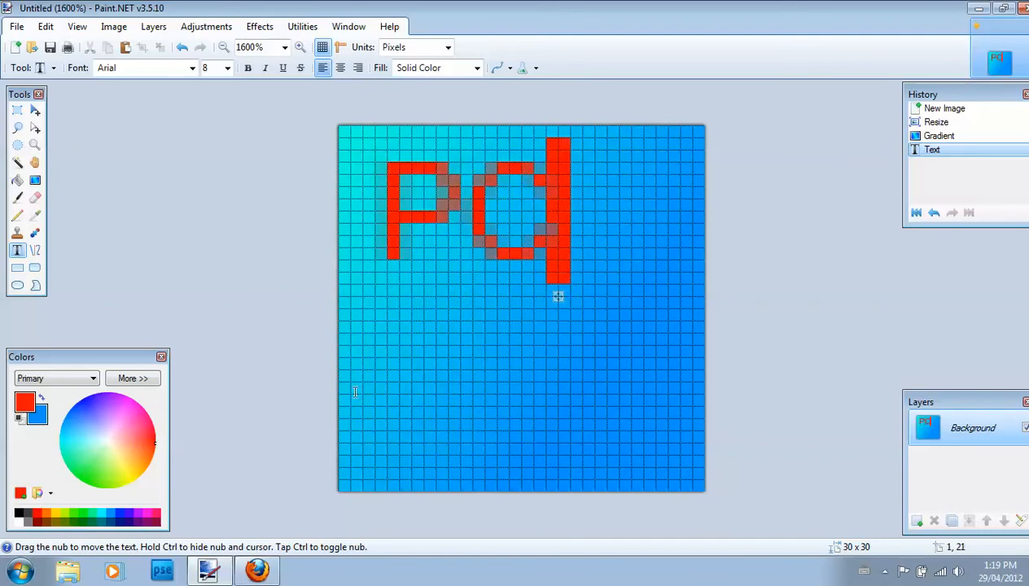
{"action": "left_click", "coordinate": [192, 67]}
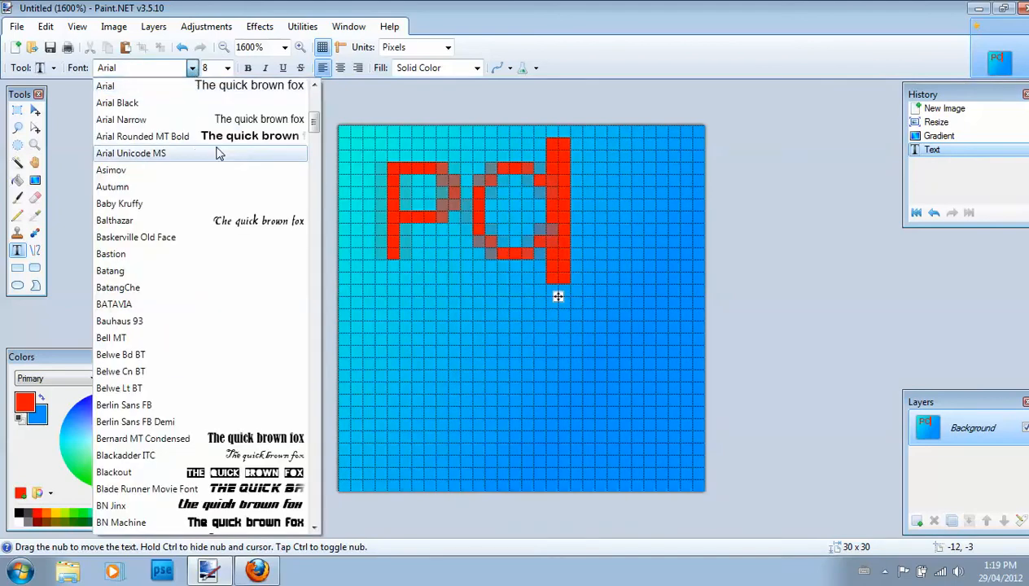
{"action": "left_click", "coordinate": [275, 169]}
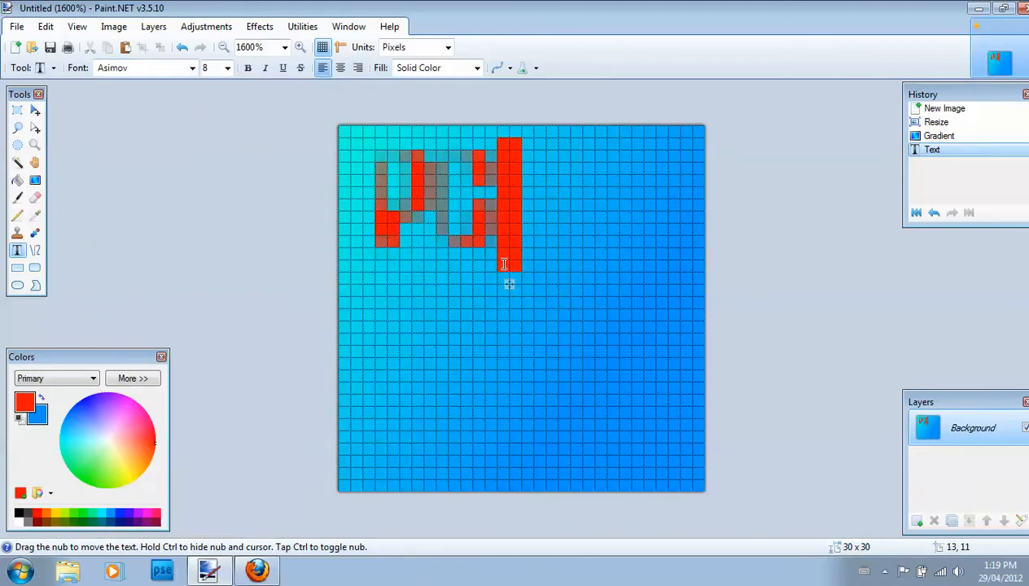
{"action": "left_click_drag", "start_coordinate": [507, 282], "coordinate": [593, 269]}
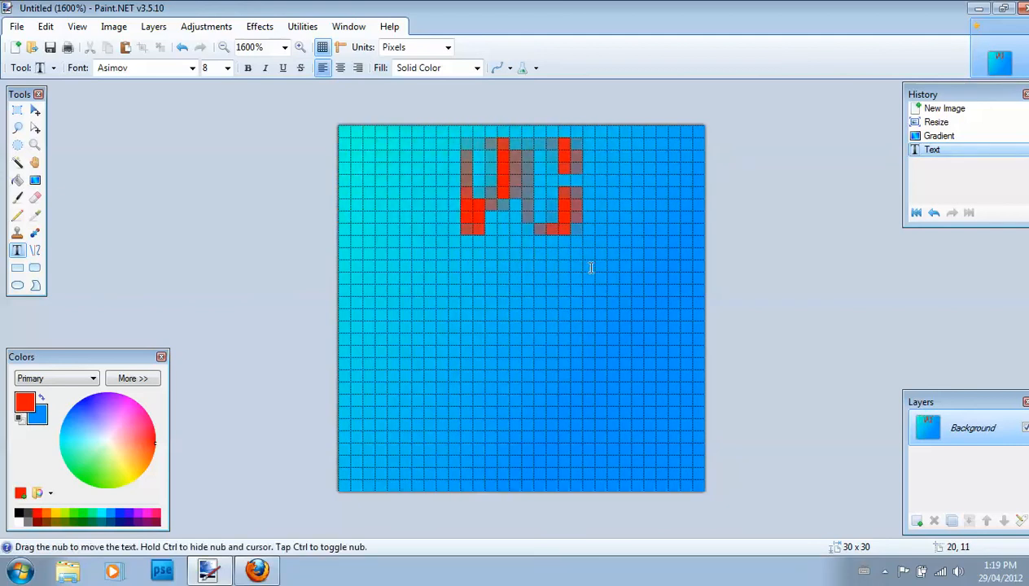
Step: Add a second line of text starting with "Tuto" below "PC" and set the font size to 4
{"action": "key", "text": "Return"}
{"action": "type", "text": "Today"}
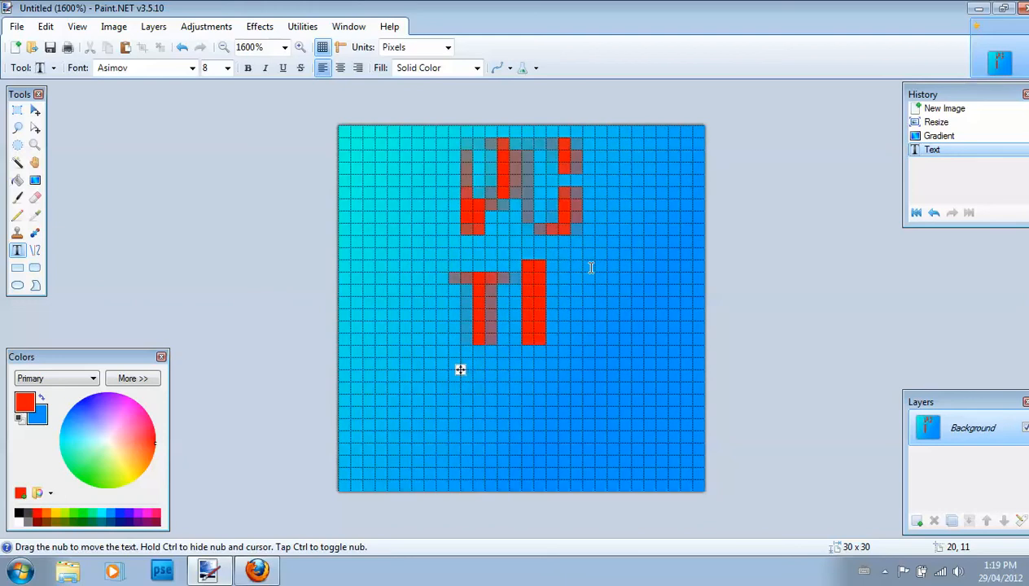
{"action": "key", "text": "BackSpace"}
{"action": "key", "text": "BackSpace"}
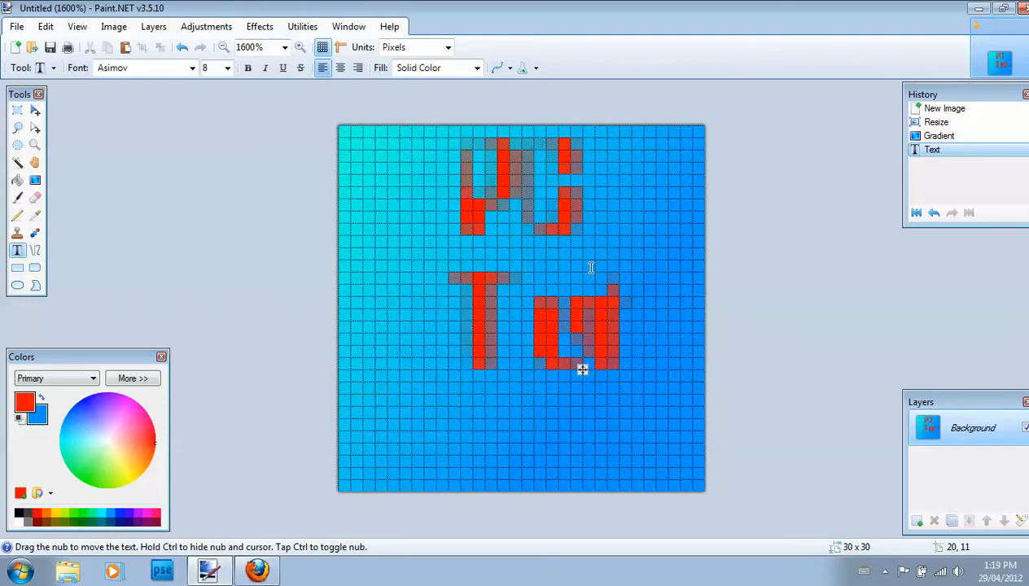
{"action": "type", "text": "o"}
{"action": "left_click", "coordinate": [214, 68]}
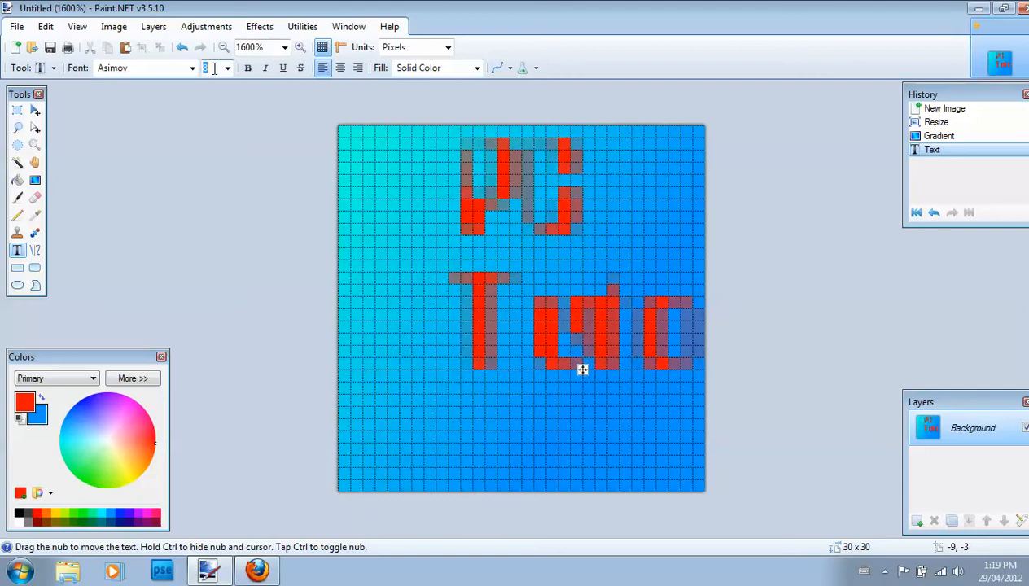
{"action": "type", "text": "4"}
{"action": "key", "text": "Return"}
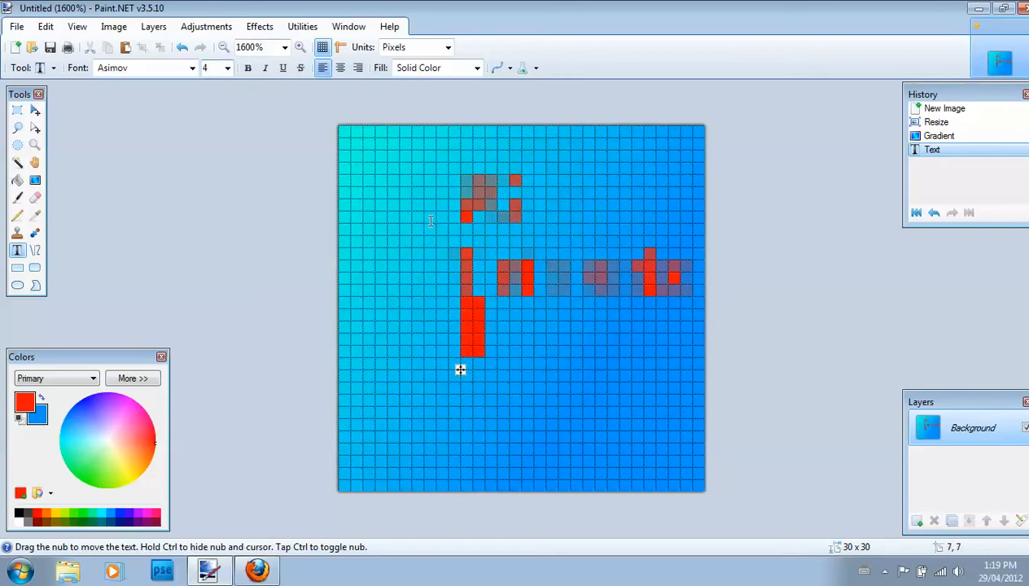
Step: Center-align the text in the upper half of the canvas and set its font size to 6
{"action": "left_click_drag", "start_coordinate": [460, 369], "coordinate": [381, 359]}
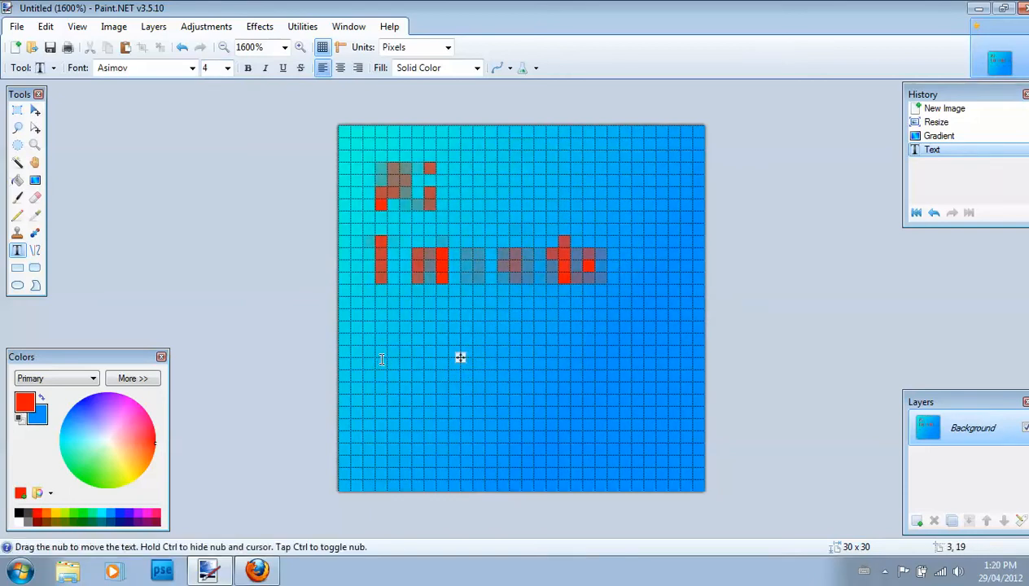
{"action": "left_click", "coordinate": [342, 68]}
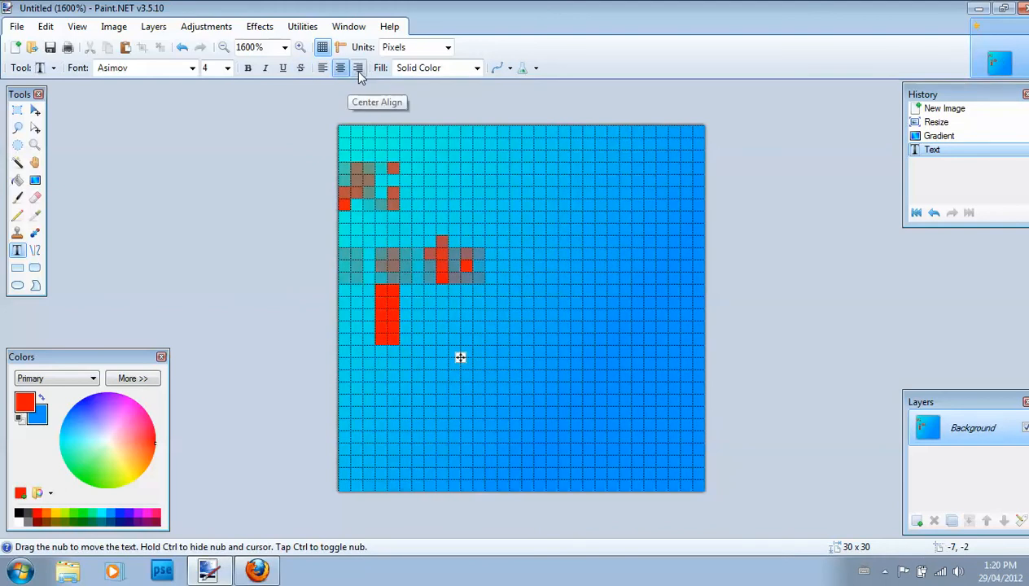
{"action": "left_click_drag", "start_coordinate": [461, 357], "coordinate": [629, 347]}
{"action": "left_click", "coordinate": [213, 69]}
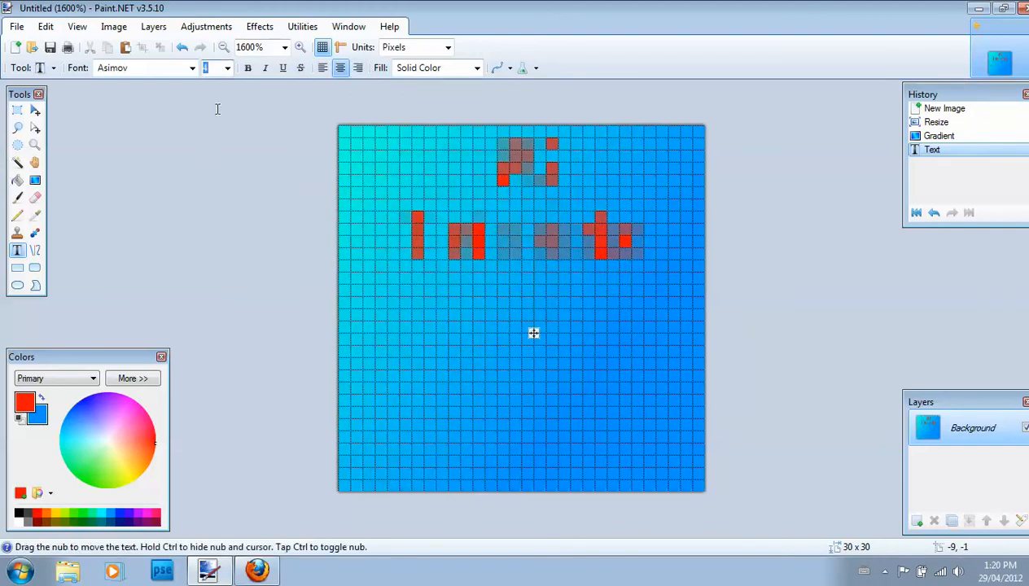
{"action": "type", "text": "6"}
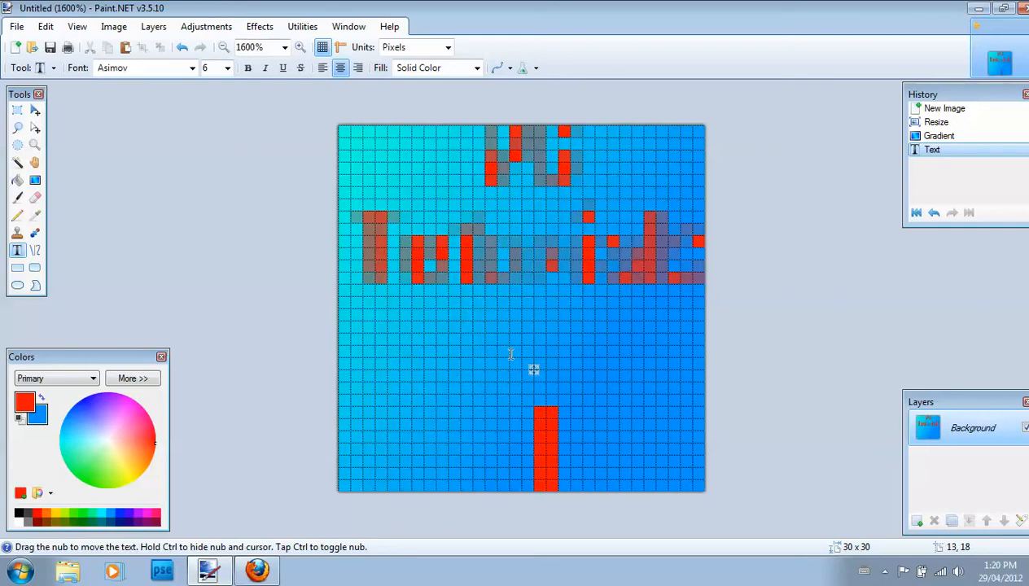
{"action": "left_click_drag", "start_coordinate": [534, 368], "coordinate": [526, 370]}
Step: Erase all the text lines from the canvas so only the gradient is left
{"action": "key", "text": "BackSpace"}
{"action": "key", "text": "BackSpace"}
{"action": "key", "text": "BackSpace"}
{"action": "key", "text": "BackSpace"}
{"action": "key", "text": "BackSpace"}
{"action": "key", "text": "BackSpace"}
{"action": "key", "text": "BackSpace"}
{"action": "key", "text": "BackSpace"}
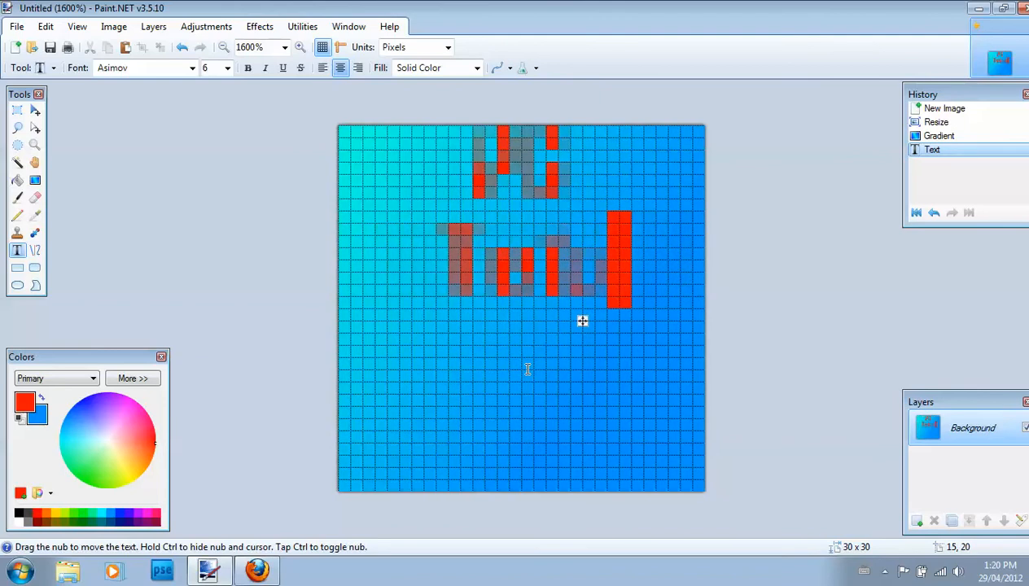
{"action": "key", "text": "BackSpace"}
{"action": "key", "text": "BackSpace"}
{"action": "key", "text": "BackSpace"}
{"action": "key", "text": "BackSpace"}
{"action": "key", "text": "BackSpace"}
{"action": "key", "text": "BackSpace"}
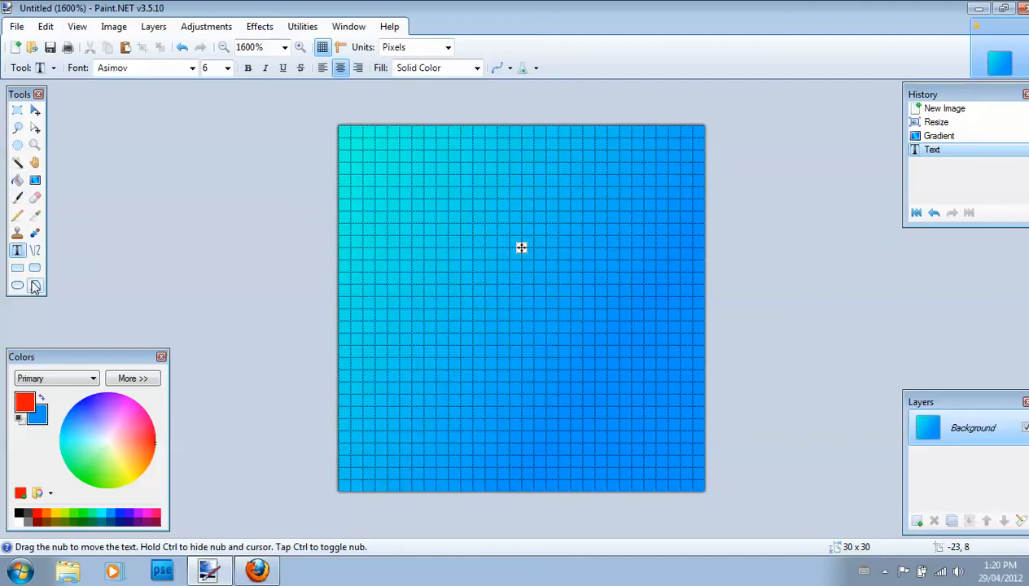
Step: Try the Pencil on a single pixel in red and in the blue secondary color, and undo both strokes
{"action": "left_click", "coordinate": [34, 215]}
{"action": "left_click", "coordinate": [17, 215]}
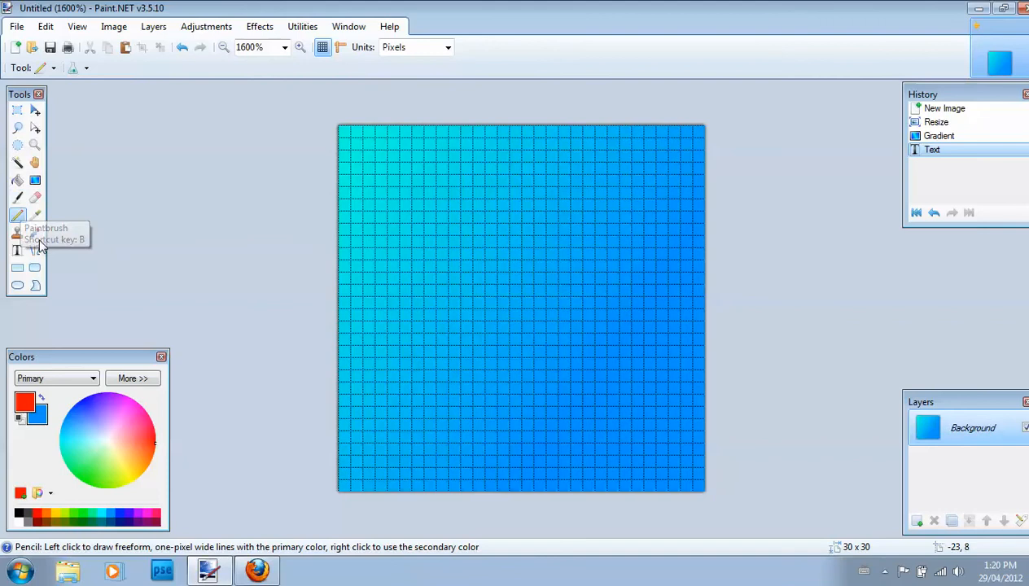
{"action": "left_click", "coordinate": [405, 204]}
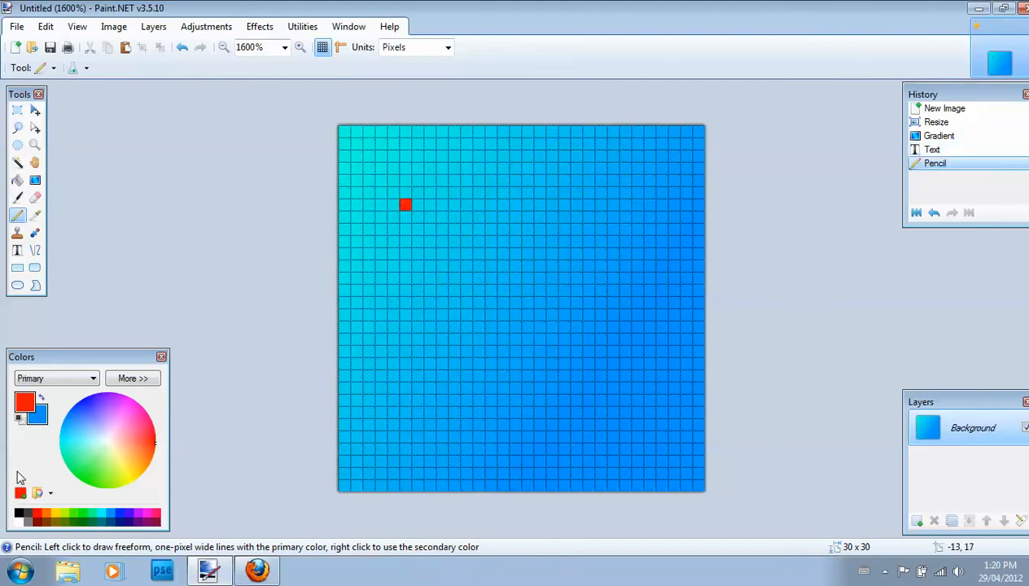
{"action": "right_click", "coordinate": [407, 204]}
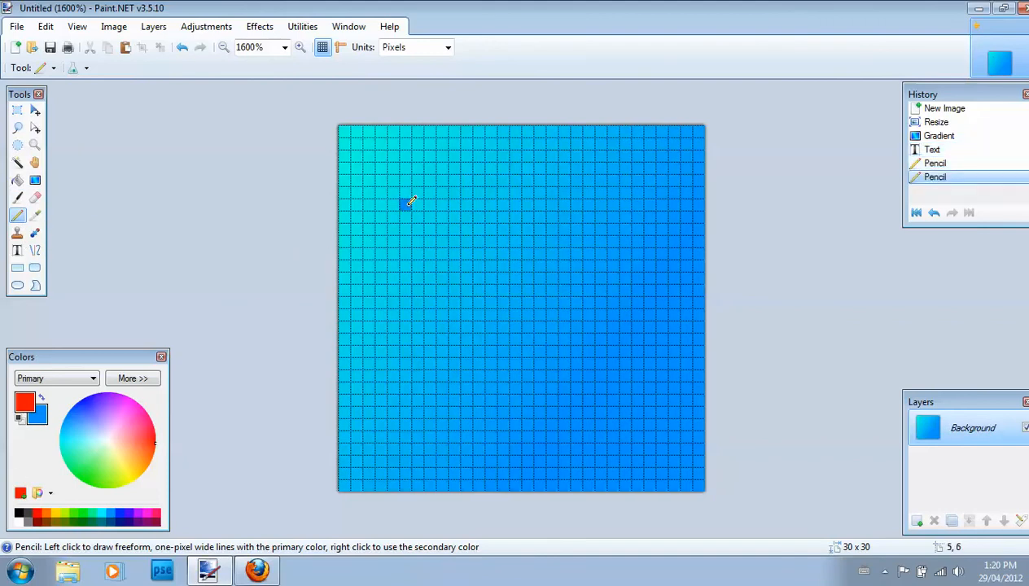
{"action": "key", "text": "ctrl+z"}
{"action": "key", "text": "ctrl+z"}
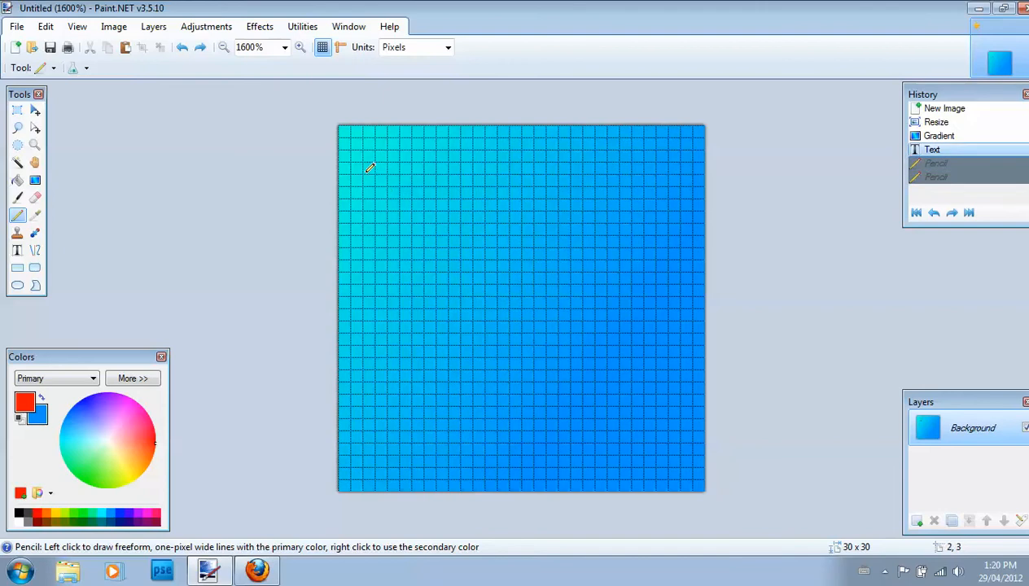
Step: Draw the letters "PC" in red pixels with the Pencil near the canvas's upper-left corner, each letter 7 pixels tall
{"action": "left_click_drag", "start_coordinate": [372, 165], "coordinate": [375, 236]}
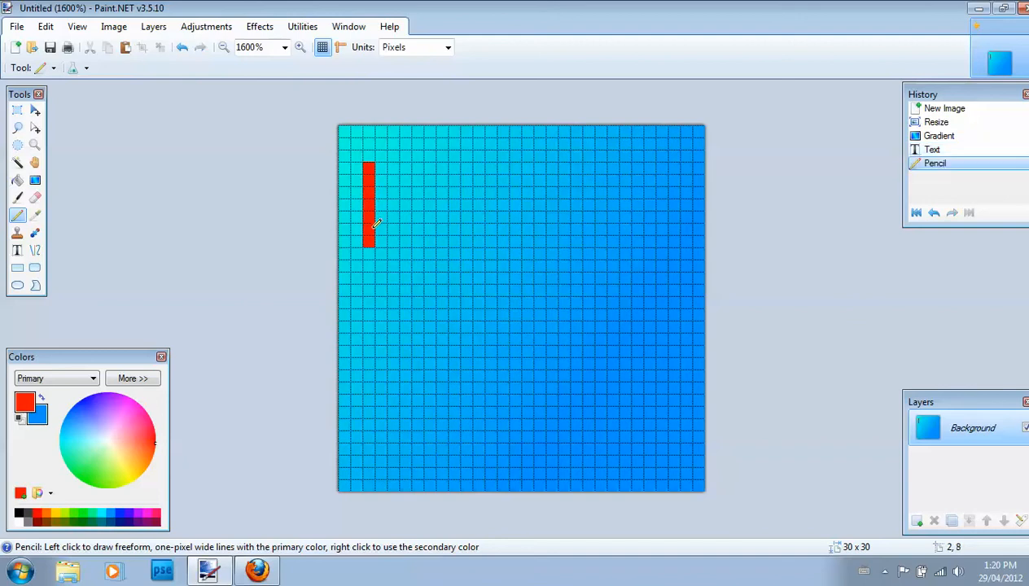
{"action": "mouse_move", "coordinate": [400, 167]}
{"action": "left_mouse_down"}
{"action": "mouse_move", "coordinate": [406, 202]}
{"action": "mouse_move", "coordinate": [377, 215]}
{"action": "left_mouse_up"}
{"action": "key", "text": "ctrl+z"}
{"action": "key", "text": "ctrl+z"}
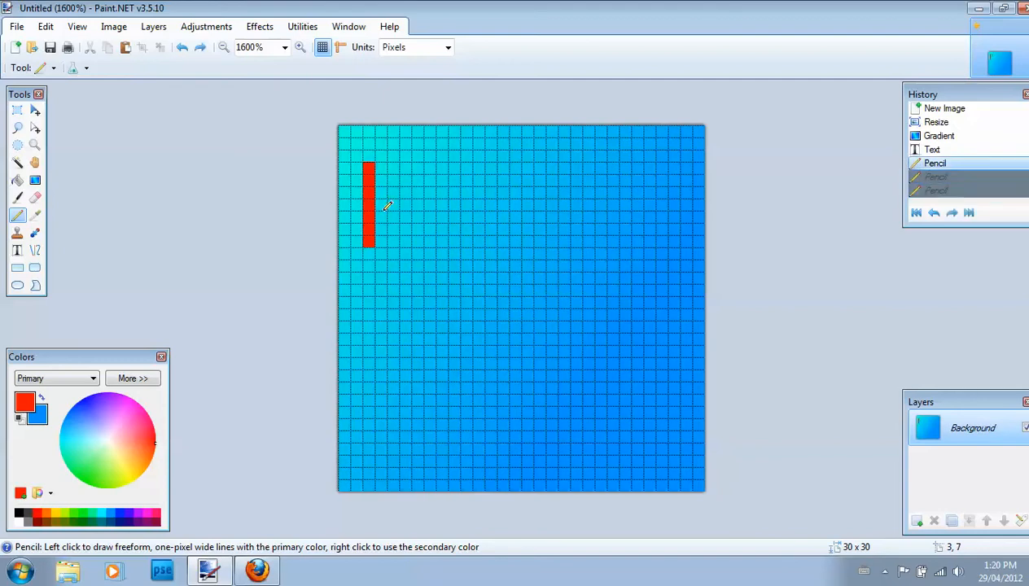
{"action": "mouse_move", "coordinate": [387, 168]}
{"action": "left_mouse_down"}
{"action": "mouse_move", "coordinate": [405, 177]}
{"action": "mouse_move", "coordinate": [402, 199]}
{"action": "mouse_move", "coordinate": [383, 202]}
{"action": "left_mouse_up"}
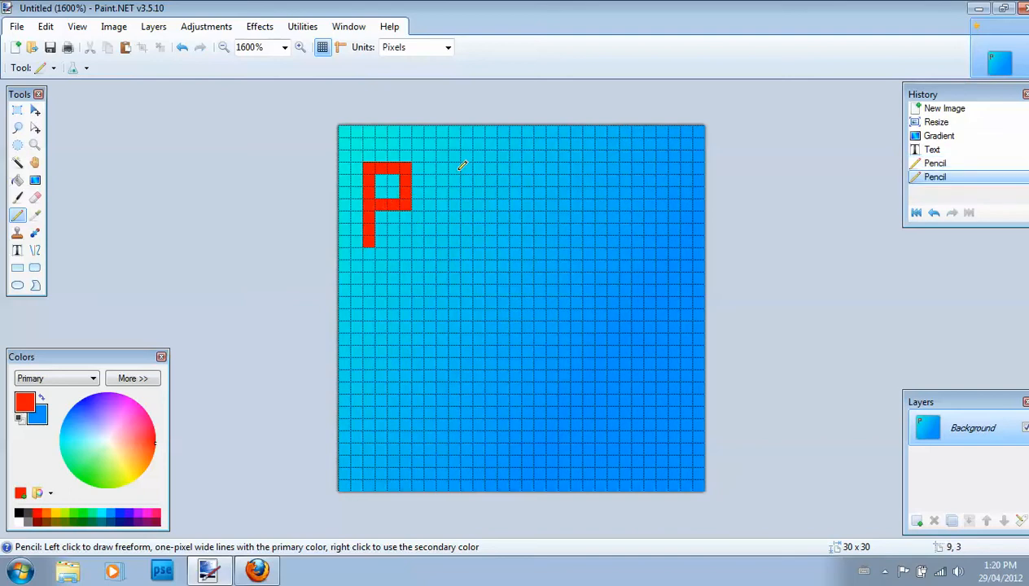
{"action": "mouse_move", "coordinate": [459, 177]}
{"action": "left_mouse_down"}
{"action": "mouse_move", "coordinate": [435, 170]}
{"action": "mouse_move", "coordinate": [438, 231]}
{"action": "left_mouse_up"}
{"action": "key", "text": "ctrl+z"}
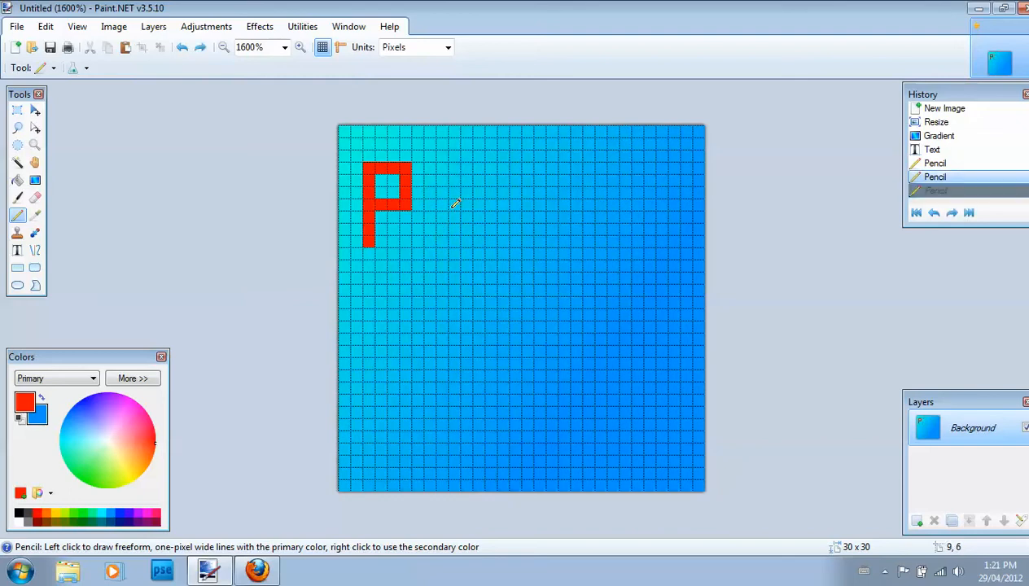
{"action": "mouse_move", "coordinate": [463, 172]}
{"action": "left_mouse_down"}
{"action": "mouse_move", "coordinate": [430, 169]}
{"action": "mouse_move", "coordinate": [432, 208]}
{"action": "mouse_move", "coordinate": [442, 240]}
{"action": "mouse_move", "coordinate": [471, 230]}
{"action": "left_mouse_up"}
{"action": "left_click", "coordinate": [471, 178]}
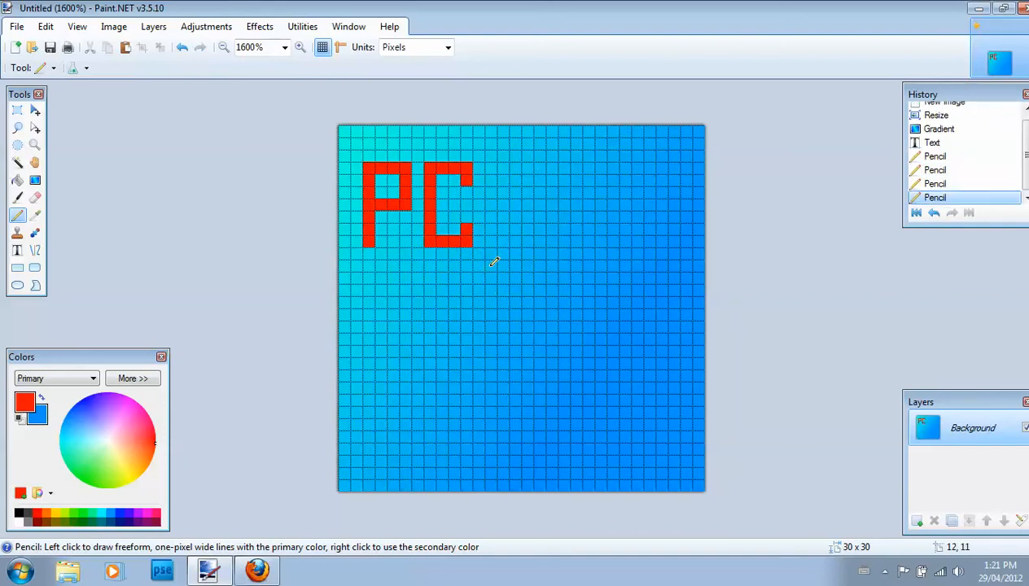
Step: Draw red pixel letters "TUT" and a small "s" after "PC", painting out stray pixels with the sampled background blue
{"action": "left_click_drag", "start_coordinate": [531, 167], "coordinate": [527, 242]}
{"action": "mouse_move", "coordinate": [507, 163]}
{"action": "left_mouse_down"}
{"action": "mouse_move", "coordinate": [575, 171]}
{"action": "mouse_move", "coordinate": [579, 244]}
{"action": "mouse_move", "coordinate": [606, 243]}
{"action": "left_mouse_up"}
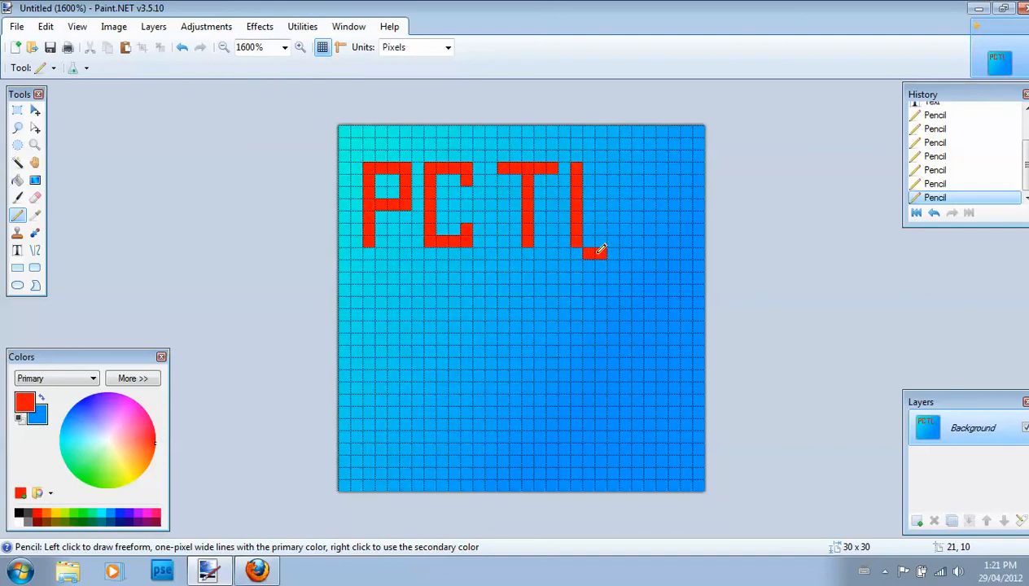
{"action": "left_click", "coordinate": [36, 217]}
{"action": "right_click", "coordinate": [619, 248]}
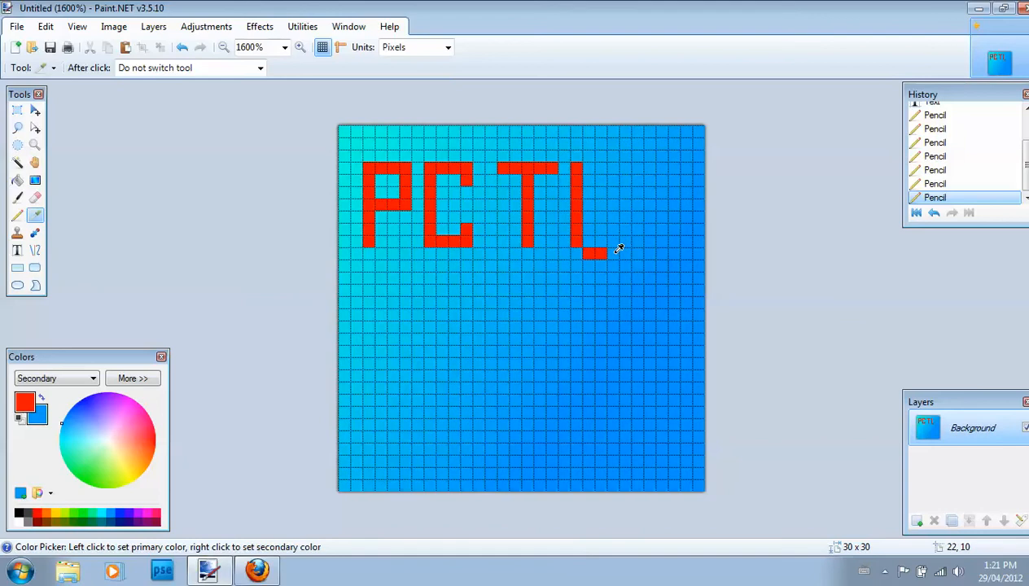
{"action": "left_click", "coordinate": [17, 215]}
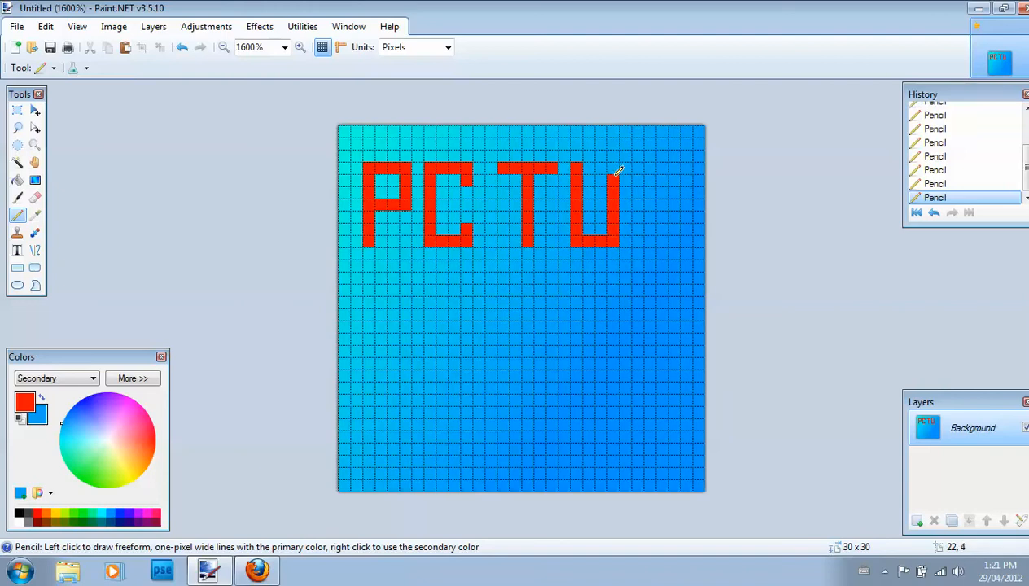
{"action": "left_click_drag", "start_coordinate": [652, 165], "coordinate": [648, 238]}
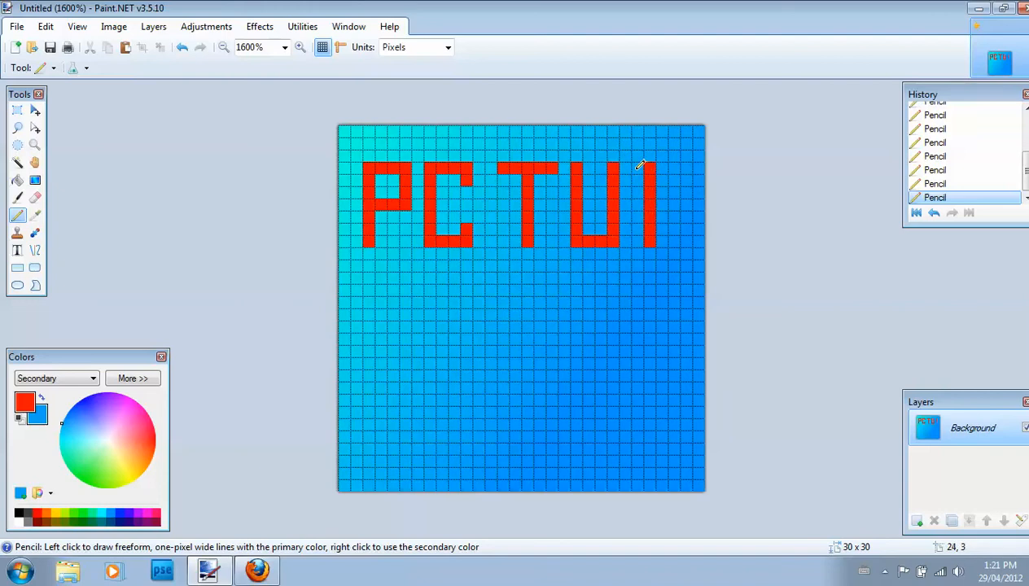
{"action": "mouse_move", "coordinate": [648, 167]}
{"action": "left_mouse_down"}
{"action": "mouse_move", "coordinate": [651, 239]}
{"action": "mouse_move", "coordinate": [662, 236]}
{"action": "mouse_move", "coordinate": [661, 163]}
{"action": "mouse_move", "coordinate": [645, 163]}
{"action": "mouse_move", "coordinate": [694, 167]}
{"action": "left_mouse_up"}
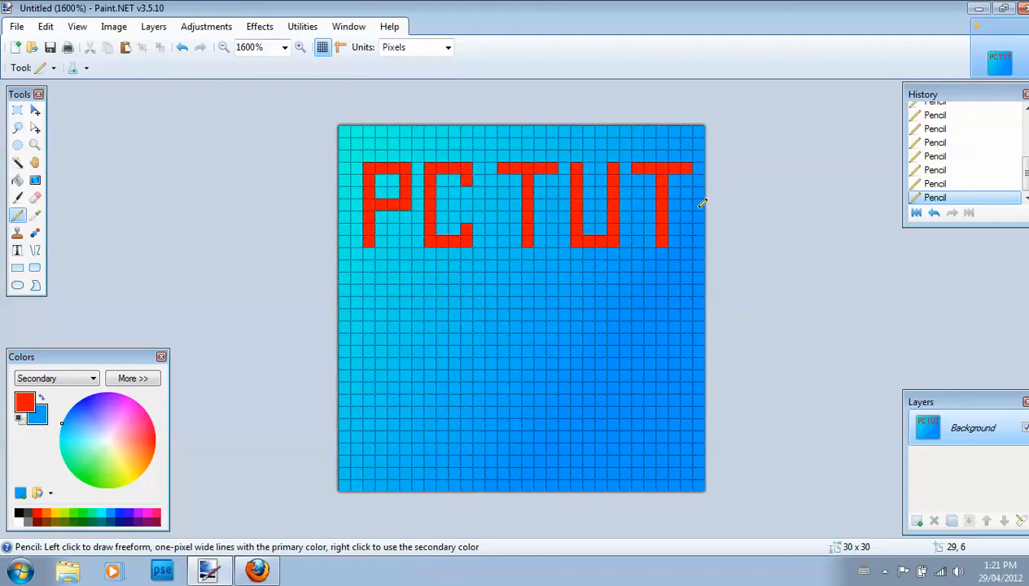
{"action": "mouse_move", "coordinate": [703, 200]}
{"action": "left_mouse_down"}
{"action": "mouse_move", "coordinate": [689, 202]}
{"action": "mouse_move", "coordinate": [685, 230]}
{"action": "mouse_move", "coordinate": [699, 241]}
{"action": "mouse_move", "coordinate": [686, 251]}
{"action": "left_mouse_up"}
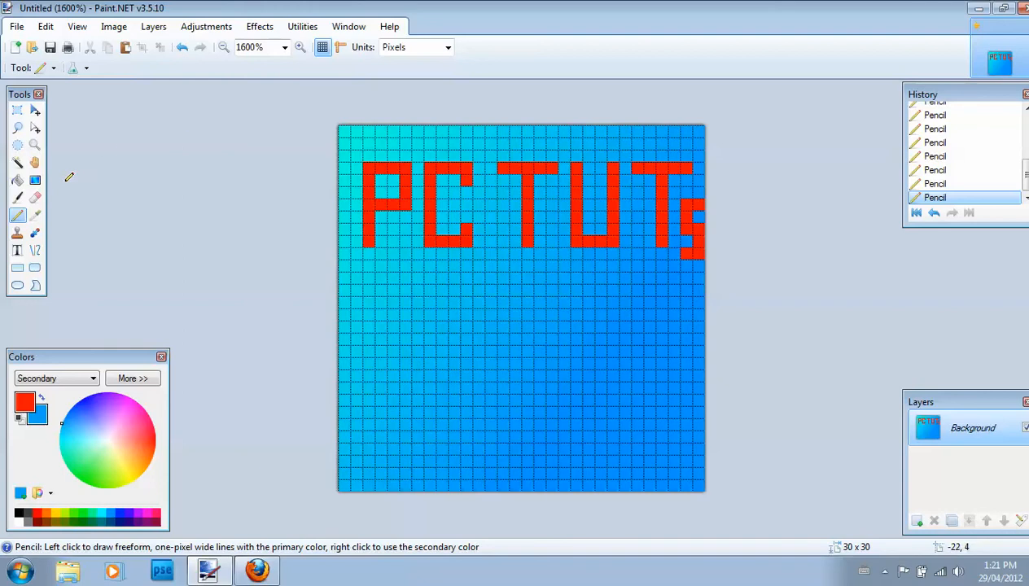
Step: Try to shift the "P" one pixel left by painting it out with the sampled background cyan and redrawing its stem
{"action": "left_click", "coordinate": [34, 215]}
{"action": "right_click", "coordinate": [357, 167]}
{"action": "left_click", "coordinate": [18, 197]}
{"action": "left_click", "coordinate": [17, 215]}
{"action": "left_click_drag", "start_coordinate": [371, 167], "coordinate": [372, 234]}
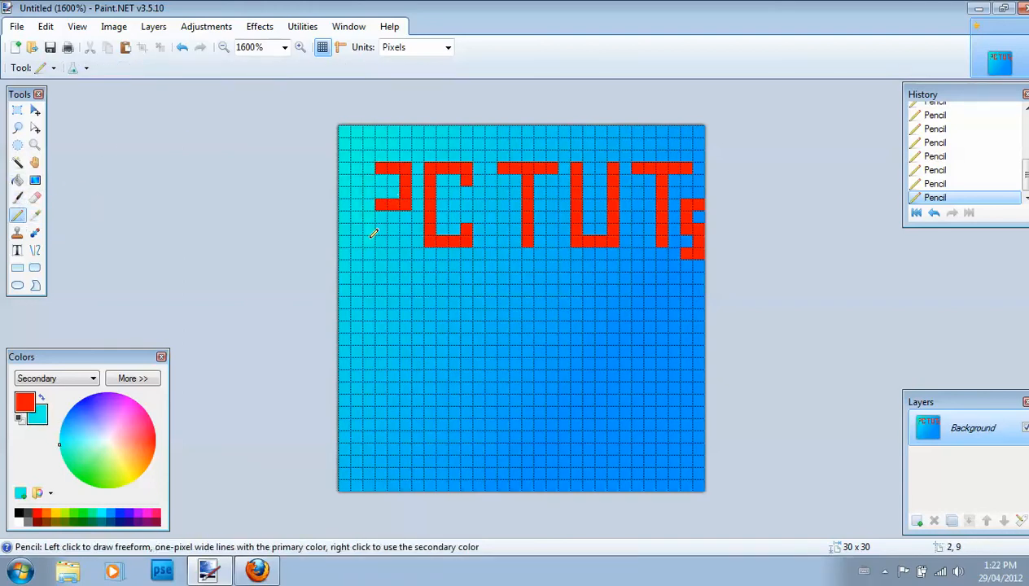
{"action": "left_click", "coordinate": [358, 240]}
{"action": "mouse_move", "coordinate": [358, 240]}
{"action": "left_mouse_down"}
{"action": "mouse_move", "coordinate": [359, 169]}
{"action": "mouse_move", "coordinate": [406, 173]}
{"action": "mouse_move", "coordinate": [409, 193]}
{"action": "mouse_move", "coordinate": [372, 207]}
{"action": "mouse_move", "coordinate": [412, 193]}
{"action": "mouse_move", "coordinate": [435, 203]}
{"action": "mouse_move", "coordinate": [440, 171]}
{"action": "left_mouse_up"}
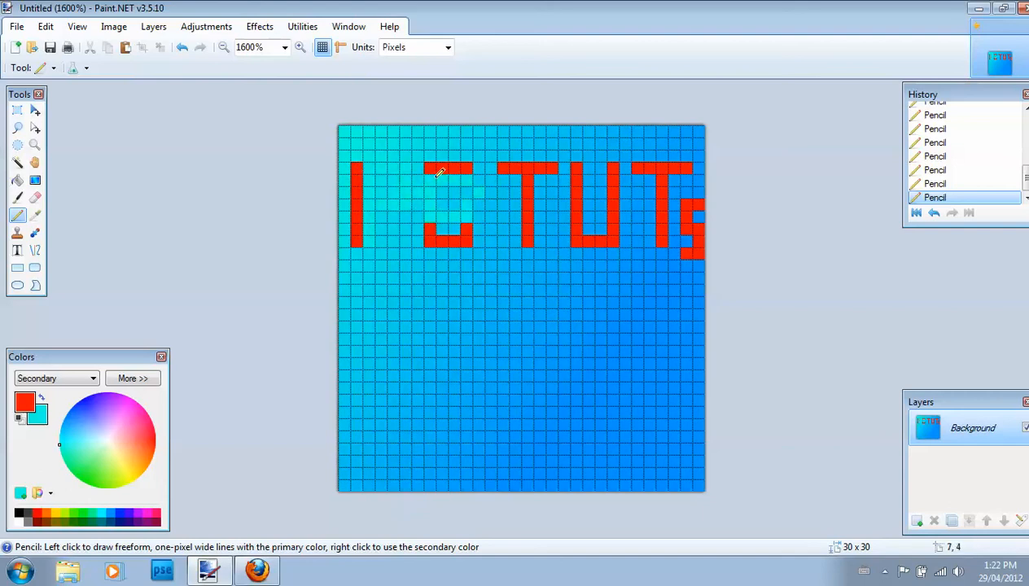
{"action": "key", "text": "ctrl+z"}
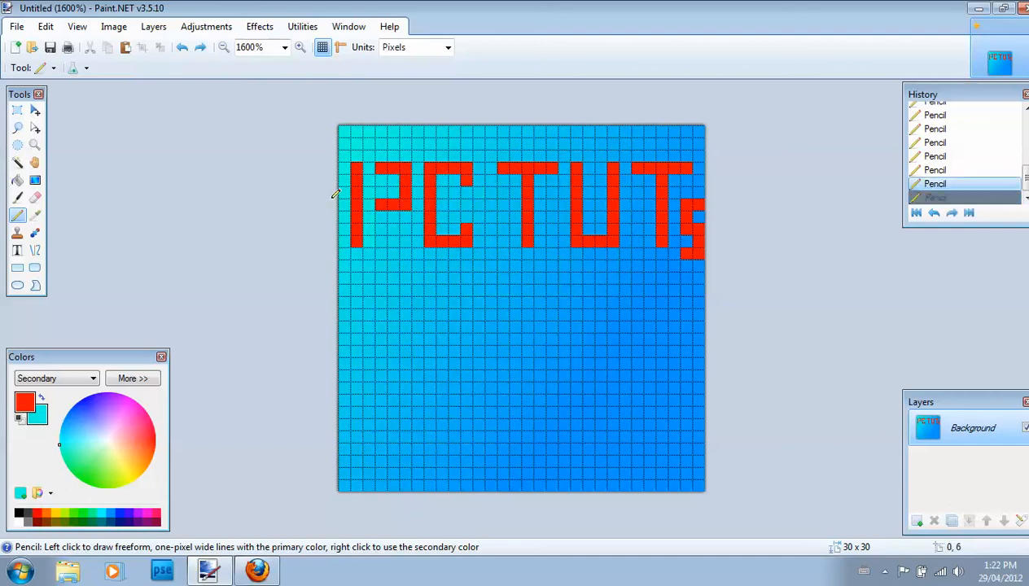
Step: Cover the whole canvas, lettering included, with a new linear gradient from cyan at the upper left to blue at the lower right
{"action": "left_click", "coordinate": [34, 180]}
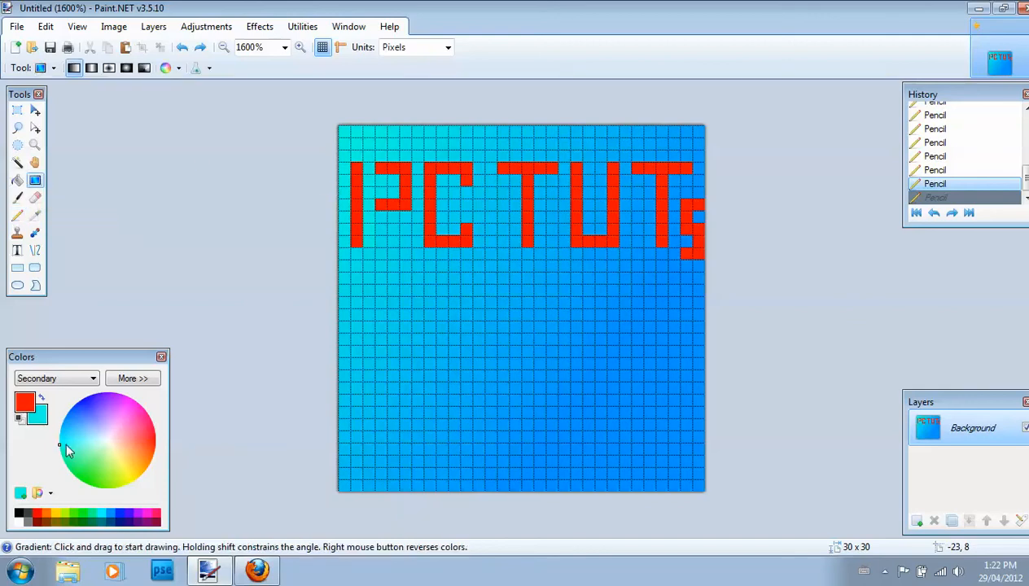
{"action": "left_click", "coordinate": [25, 401]}
{"action": "left_click", "coordinate": [81, 400]}
{"action": "left_click", "coordinate": [73, 408]}
{"action": "left_click", "coordinate": [122, 516]}
{"action": "left_click", "coordinate": [108, 512]}
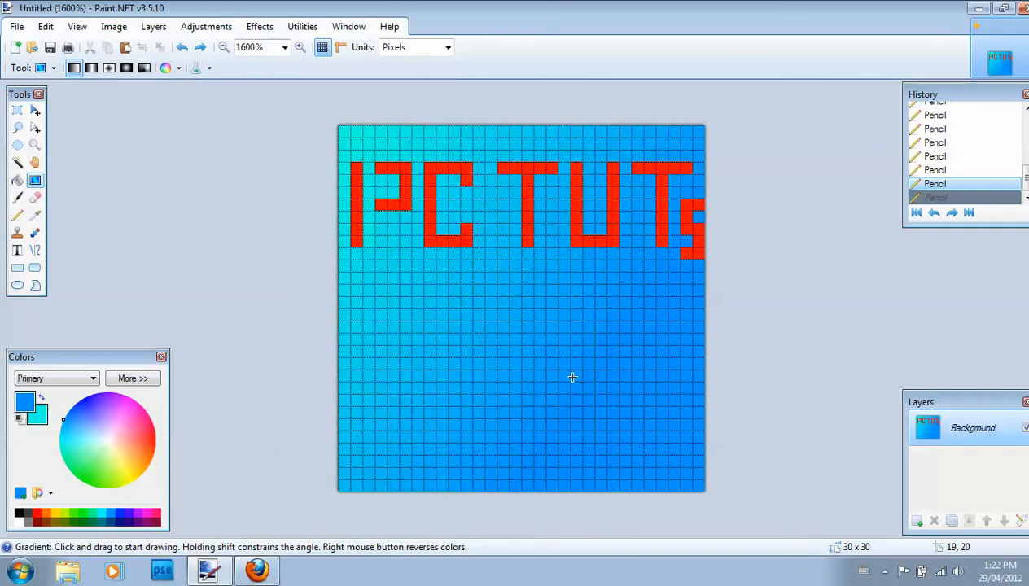
{"action": "left_click_drag", "start_coordinate": [704, 456], "coordinate": [342, 137]}
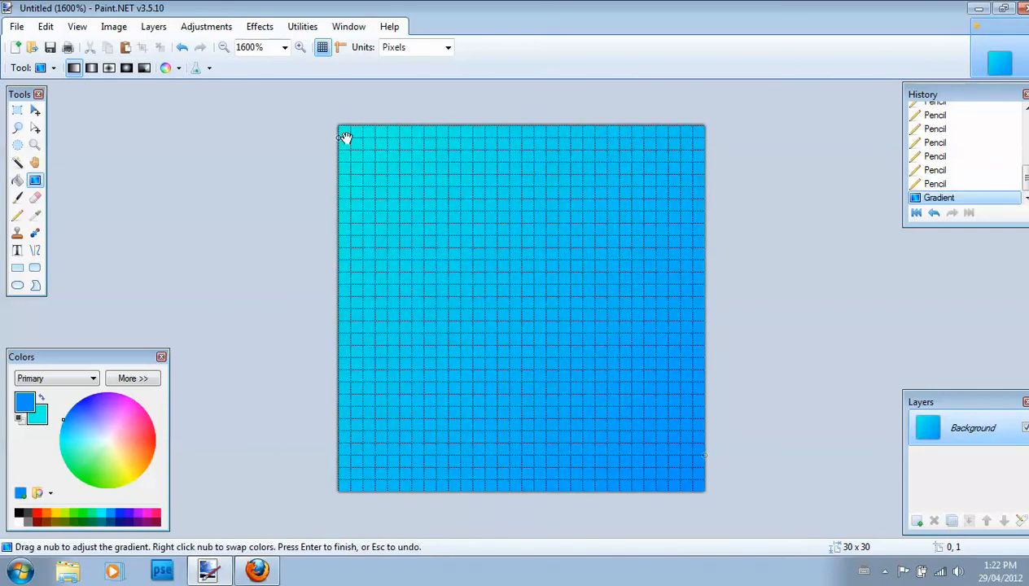
Step: Set the primary color to red and draw a pixel "P" 4 pixels wide and 7 tall, one pixel from the canvas's left edge
{"action": "left_click", "coordinate": [17, 250]}
{"action": "left_click_drag", "start_coordinate": [118, 440], "coordinate": [160, 444]}
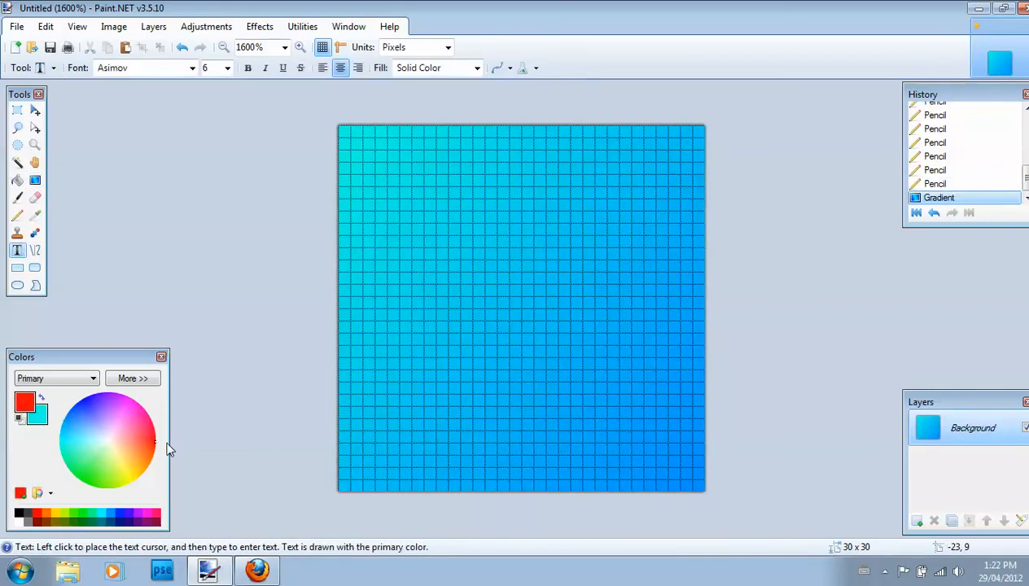
{"action": "left_click", "coordinate": [17, 215]}
{"action": "mouse_move", "coordinate": [363, 155]}
{"action": "left_mouse_down"}
{"action": "mouse_move", "coordinate": [361, 224]}
{"action": "mouse_move", "coordinate": [366, 158]}
{"action": "mouse_move", "coordinate": [396, 156]}
{"action": "mouse_move", "coordinate": [396, 189]}
{"action": "mouse_move", "coordinate": [371, 193]}
{"action": "left_mouse_up"}
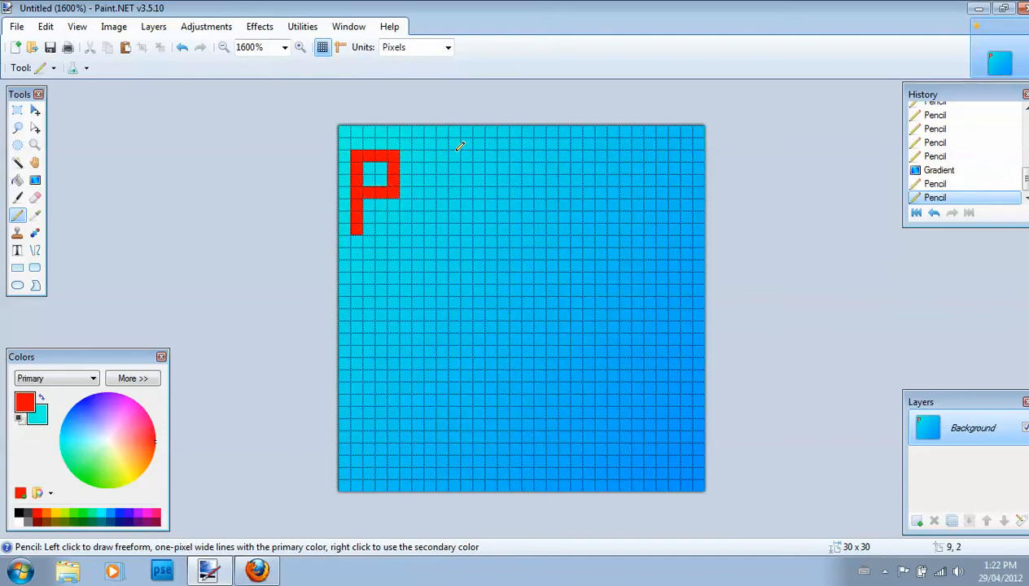
Step: Draw a red pixel "C" 5 pixels wide and 7 tall, one pixel to the right of the "P"
{"action": "mouse_move", "coordinate": [419, 155]}
{"action": "left_mouse_down"}
{"action": "mouse_move", "coordinate": [465, 157]}
{"action": "mouse_move", "coordinate": [422, 161]}
{"action": "mouse_move", "coordinate": [423, 225]}
{"action": "mouse_move", "coordinate": [468, 226]}
{"action": "left_mouse_up"}
{"action": "left_click", "coordinate": [466, 226]}
{"action": "left_click", "coordinate": [465, 226]}
{"action": "left_click", "coordinate": [469, 167]}
{"action": "left_click", "coordinate": [467, 215]}
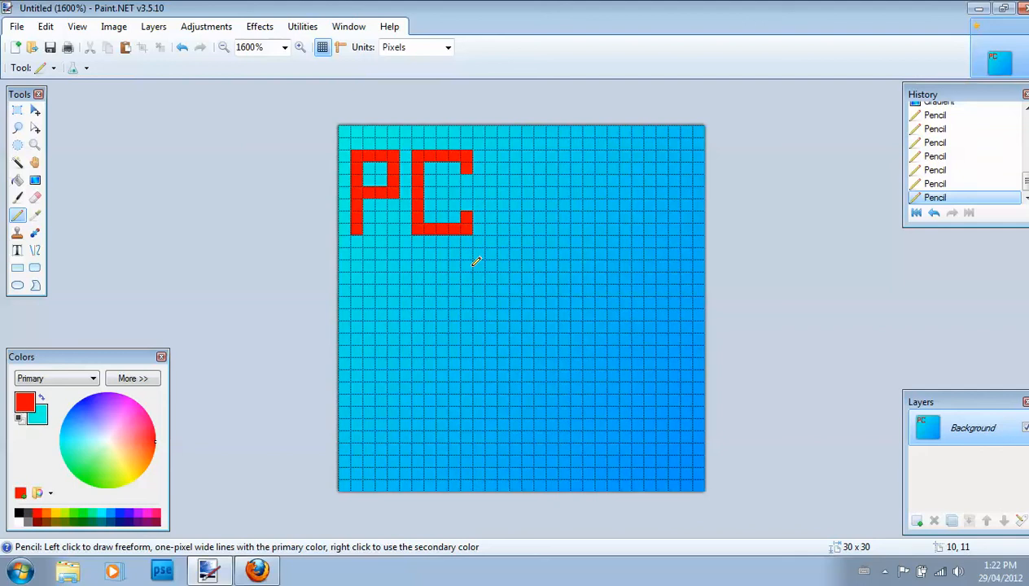
Step: Try a 3-pixel-wide red "T" after the "C" and paint it out with the sampled background color
{"action": "mouse_move", "coordinate": [502, 227]}
{"action": "left_mouse_down"}
{"action": "mouse_move", "coordinate": [502, 163]}
{"action": "mouse_move", "coordinate": [488, 155]}
{"action": "mouse_move", "coordinate": [526, 156]}
{"action": "left_mouse_up"}
{"action": "right_click", "coordinate": [529, 158]}
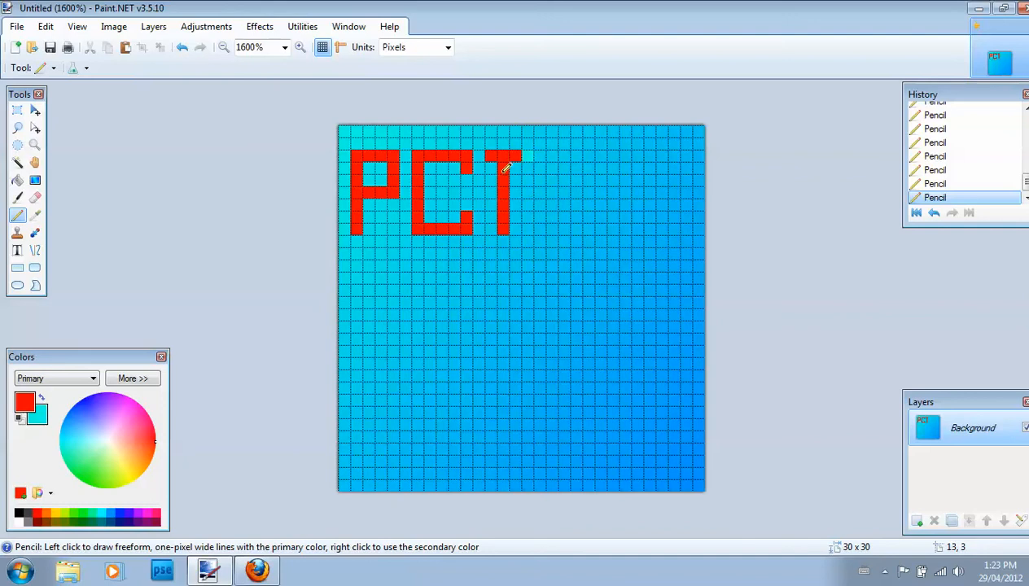
{"action": "left_click", "coordinate": [35, 215]}
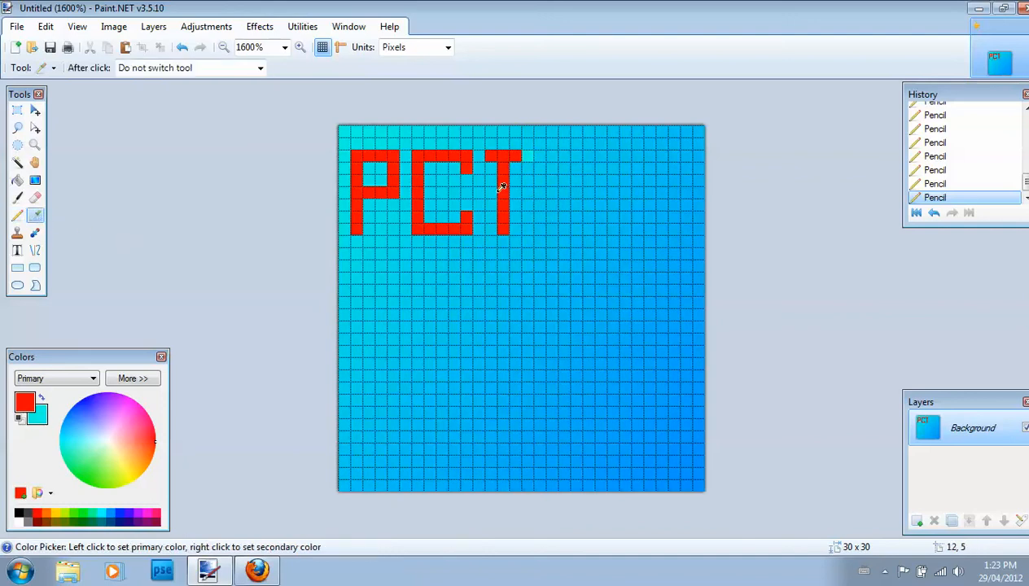
{"action": "left_click", "coordinate": [495, 187]}
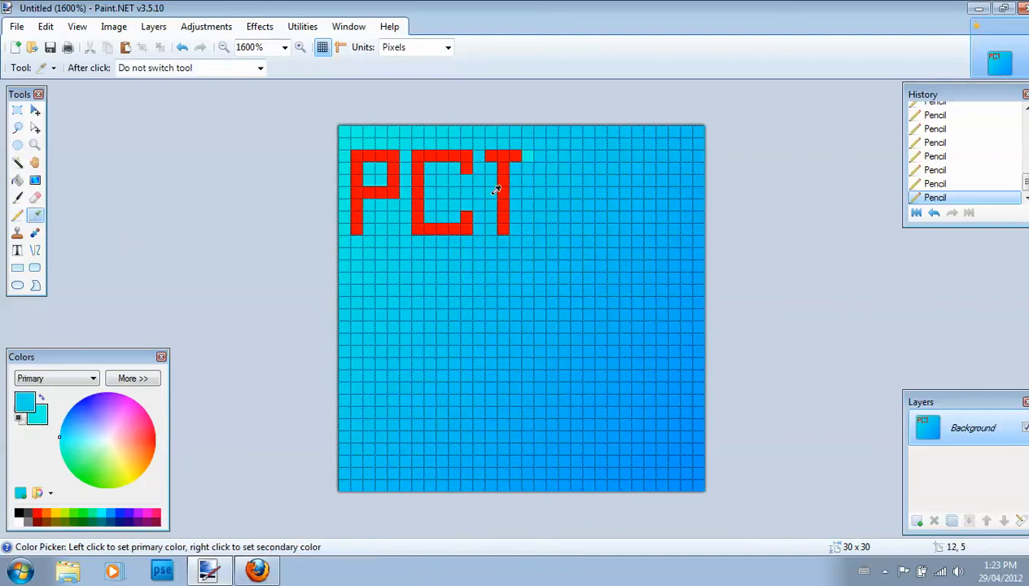
{"action": "left_click", "coordinate": [18, 200]}
{"action": "left_click_drag", "start_coordinate": [509, 230], "coordinate": [489, 162]}
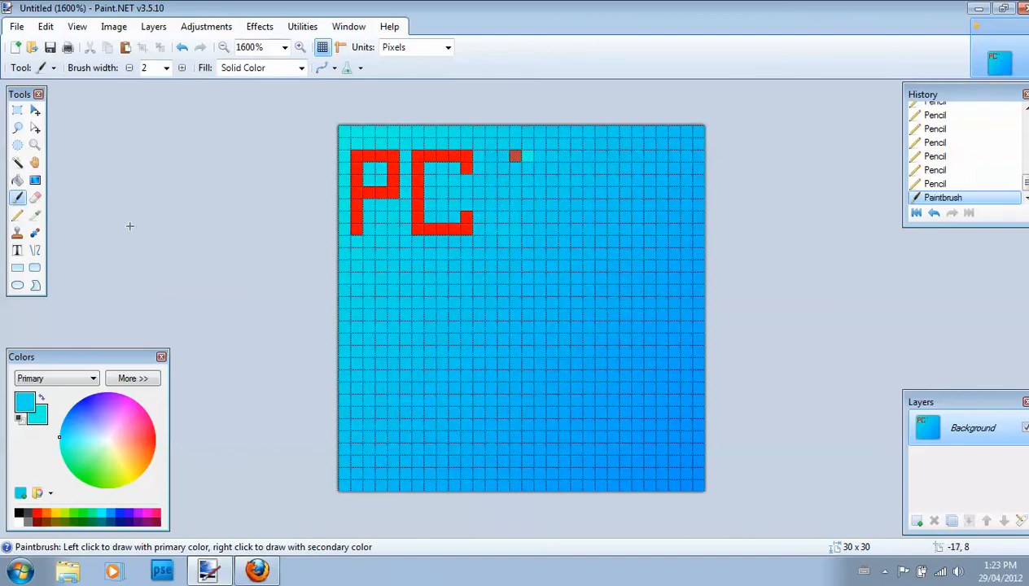
{"action": "left_click", "coordinate": [18, 217]}
{"action": "left_click", "coordinate": [516, 155]}
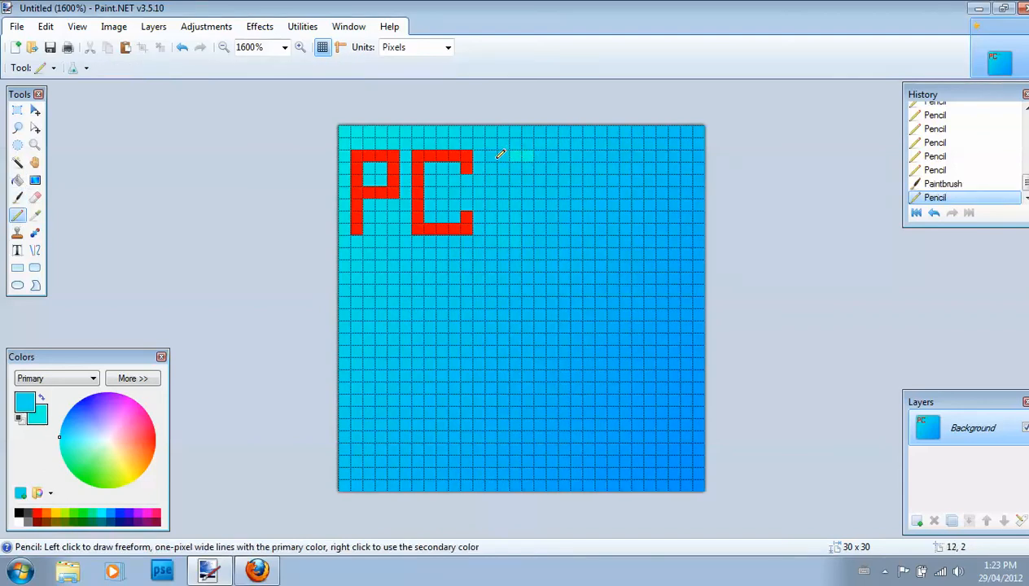
{"action": "left_click", "coordinate": [505, 154]}
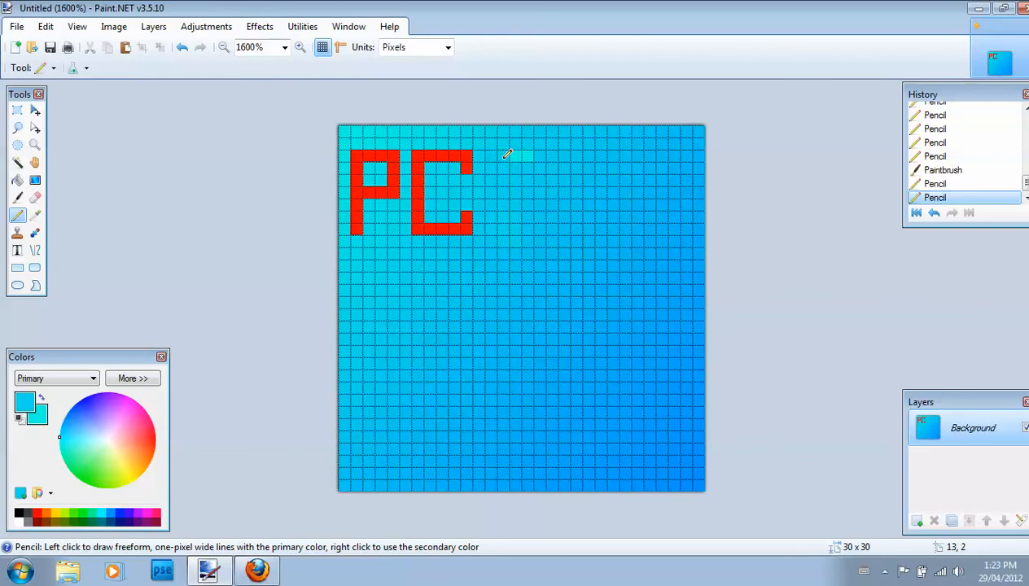
Step: Set the primary color back to red and draw a 5-pixel-wide "T", a "U" and a further vertical stroke after "PC"
{"action": "left_click", "coordinate": [153, 439]}
{"action": "mouse_move", "coordinate": [503, 155]}
{"action": "left_mouse_down"}
{"action": "mouse_move", "coordinate": [516, 154]}
{"action": "mouse_move", "coordinate": [516, 231]}
{"action": "left_mouse_up"}
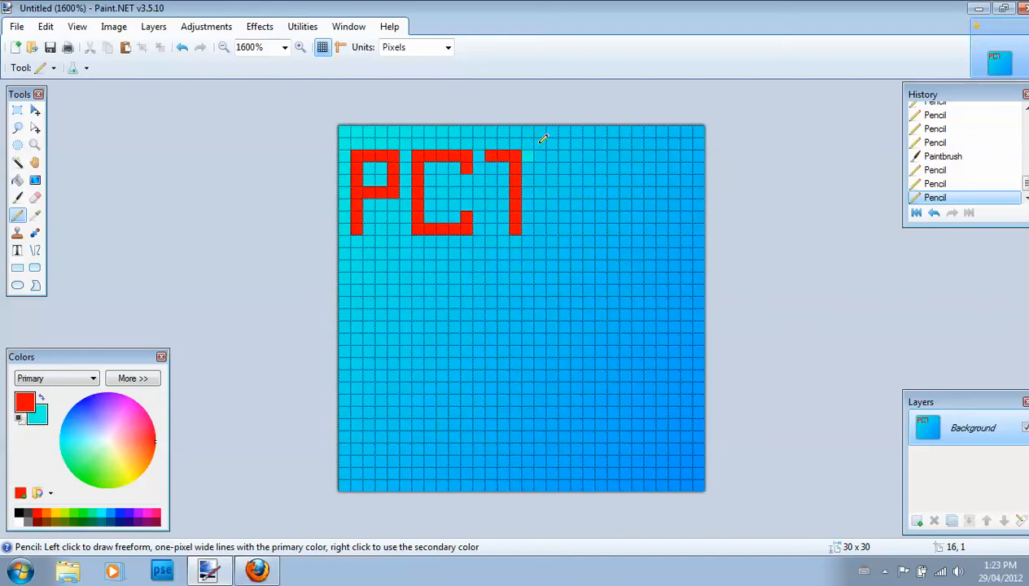
{"action": "mouse_move", "coordinate": [533, 155]}
{"action": "left_mouse_down"}
{"action": "mouse_move", "coordinate": [565, 158]}
{"action": "mouse_move", "coordinate": [566, 227]}
{"action": "mouse_move", "coordinate": [580, 229]}
{"action": "mouse_move", "coordinate": [600, 229]}
{"action": "mouse_move", "coordinate": [599, 155]}
{"action": "mouse_move", "coordinate": [635, 164]}
{"action": "mouse_move", "coordinate": [637, 232]}
{"action": "left_mouse_up"}
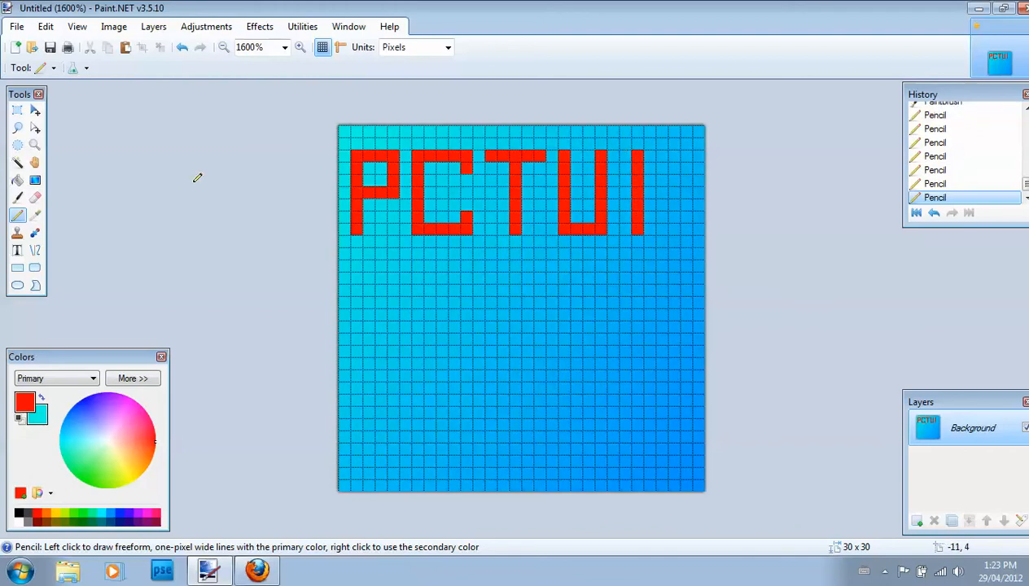
Step: Paint out the vertical stroke after the "U" with the background blue sampled beside it
{"action": "left_click", "coordinate": [35, 215]}
{"action": "left_click", "coordinate": [632, 217]}
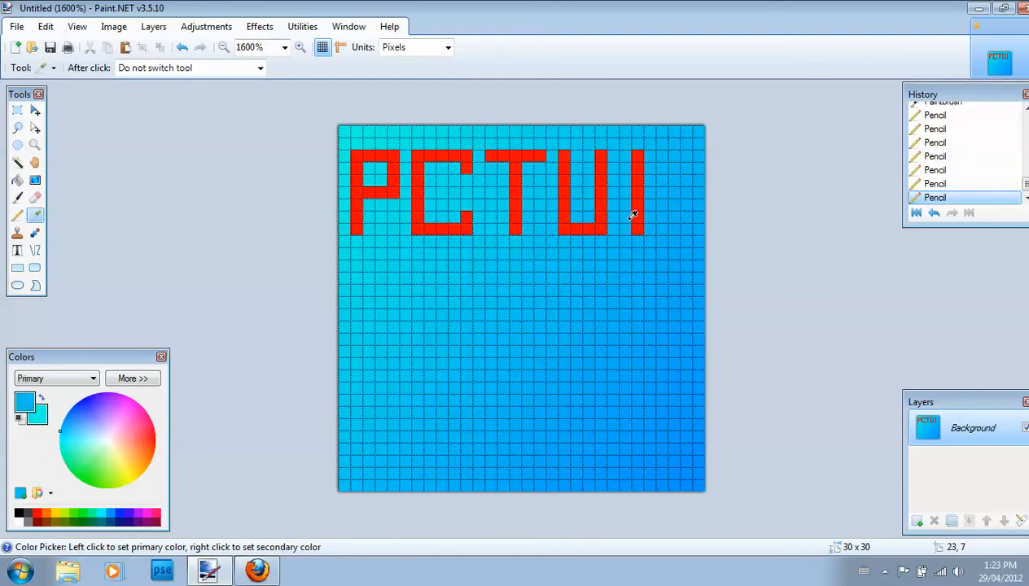
{"action": "left_click", "coordinate": [18, 215]}
{"action": "left_click", "coordinate": [639, 226]}
{"action": "left_click_drag", "start_coordinate": [641, 224], "coordinate": [643, 151]}
Step: Sample the red from the "C" and draw a "T" and a narrow "S" reaching the canvas's right edge to complete "PCTUTS"
{"action": "left_click", "coordinate": [35, 215]}
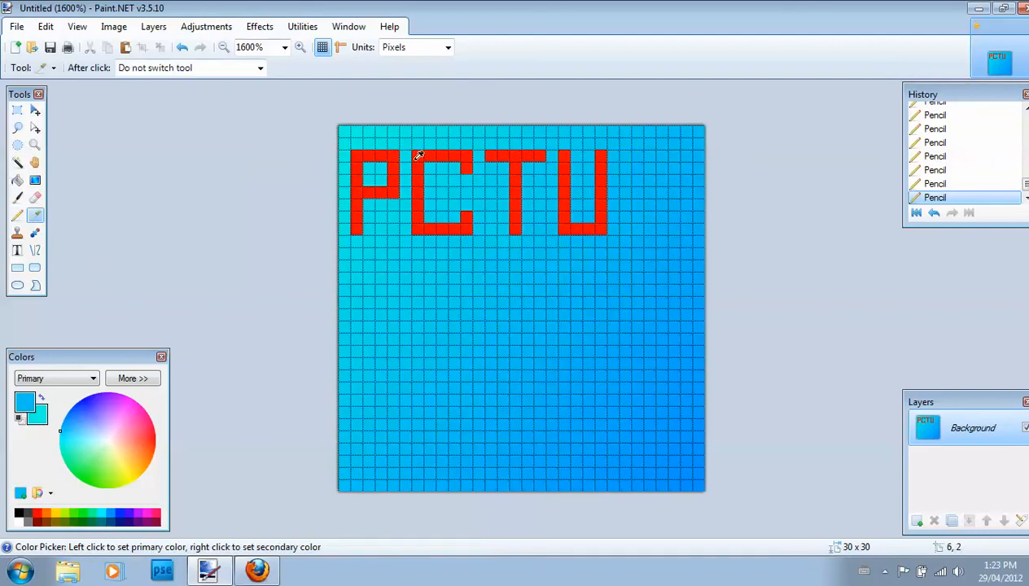
{"action": "left_click", "coordinate": [416, 152]}
{"action": "left_click", "coordinate": [18, 215]}
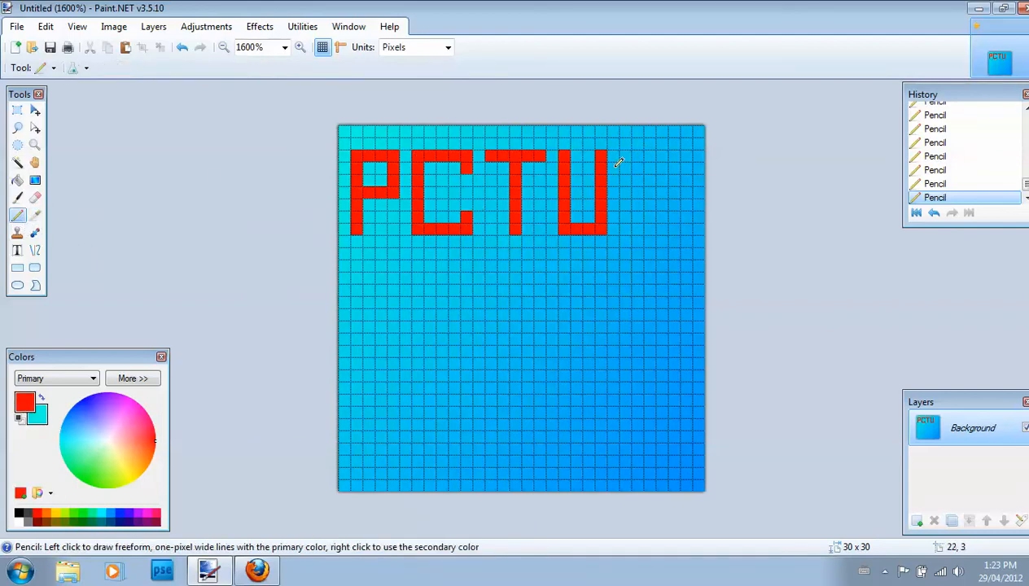
{"action": "mouse_move", "coordinate": [623, 155]}
{"action": "left_mouse_down"}
{"action": "mouse_move", "coordinate": [652, 156]}
{"action": "mouse_move", "coordinate": [652, 214]}
{"action": "mouse_move", "coordinate": [657, 206]}
{"action": "left_mouse_up"}
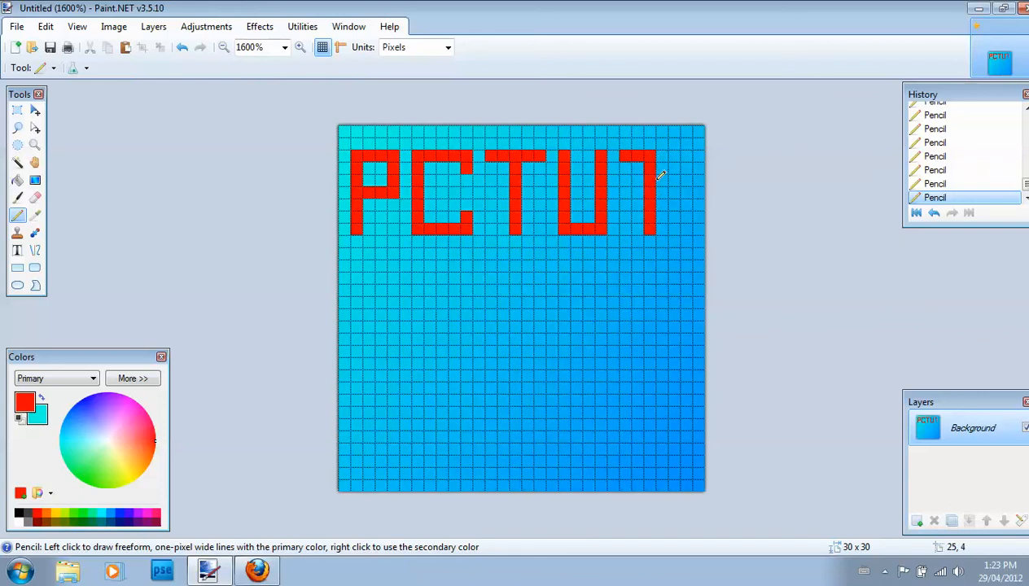
{"action": "mouse_move", "coordinate": [670, 150]}
{"action": "left_mouse_down"}
{"action": "mouse_move", "coordinate": [697, 167]}
{"action": "mouse_move", "coordinate": [677, 181]}
{"action": "mouse_move", "coordinate": [701, 217]}
{"action": "mouse_move", "coordinate": [687, 226]}
{"action": "left_mouse_up"}
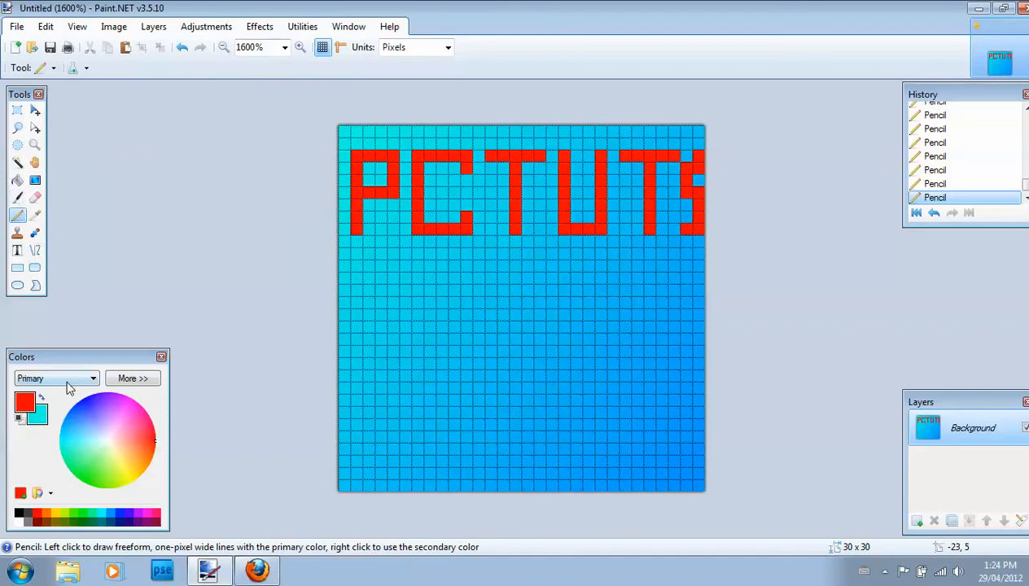
Step: Darken the primary red to a brightness value of 69 and repaint the second pixel row of the "PCTUTS" letters
{"action": "left_click", "coordinate": [133, 379]}
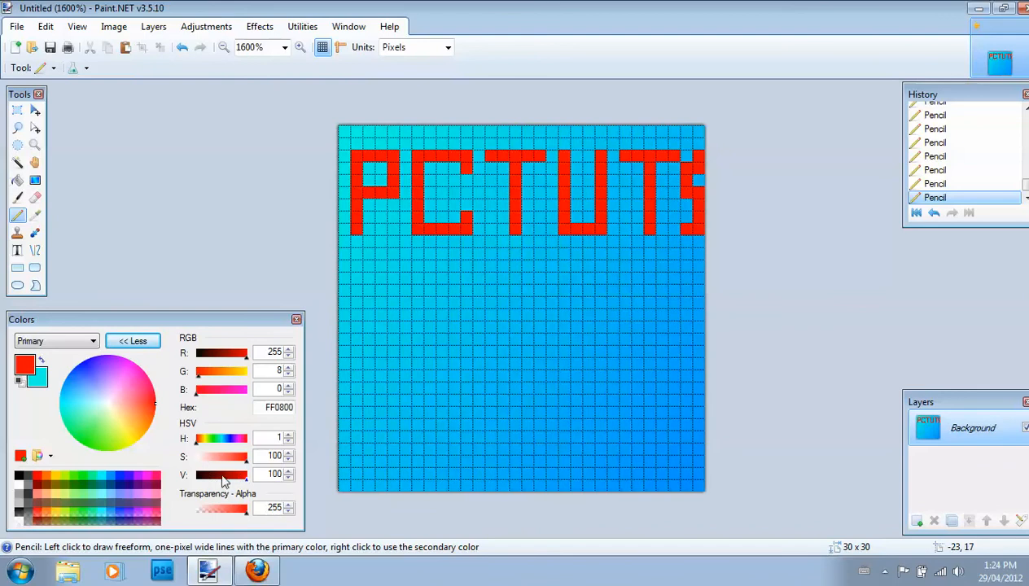
{"action": "left_click_drag", "start_coordinate": [245, 478], "coordinate": [232, 479]}
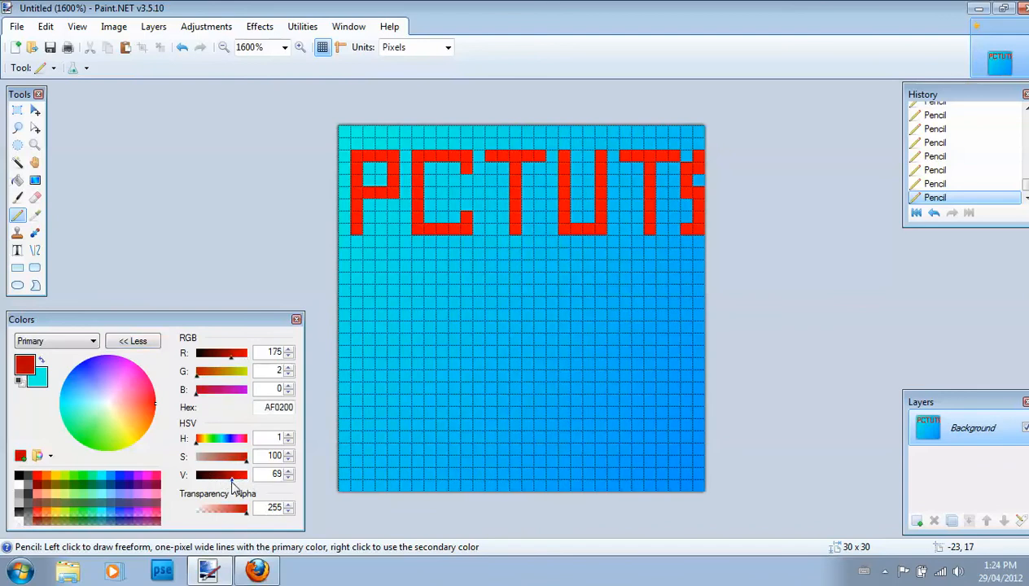
{"action": "left_click", "coordinate": [358, 167]}
{"action": "left_click", "coordinate": [394, 167]}
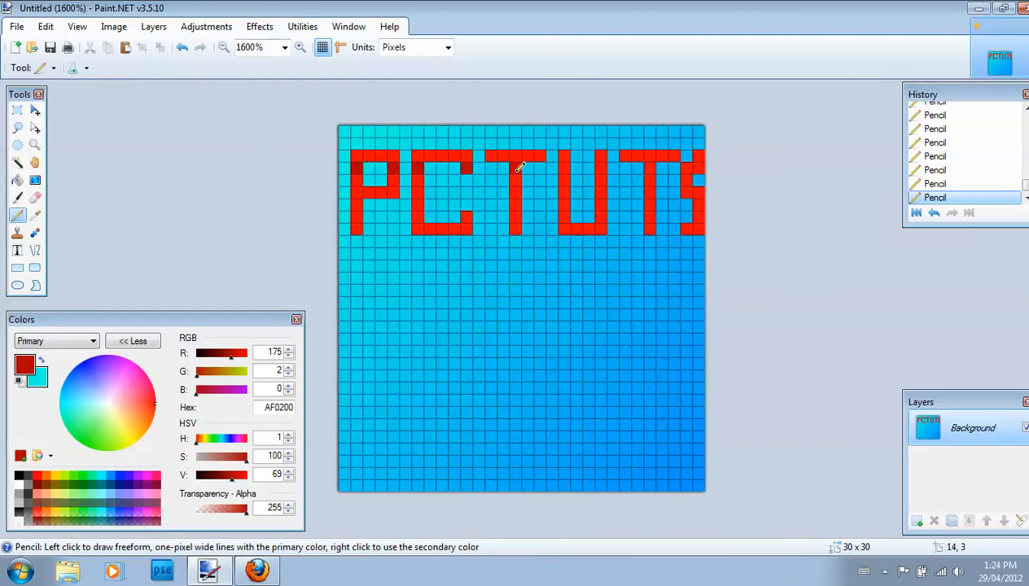
{"action": "left_click", "coordinate": [565, 167]}
{"action": "left_click", "coordinate": [606, 163]}
{"action": "left_click", "coordinate": [687, 167]}
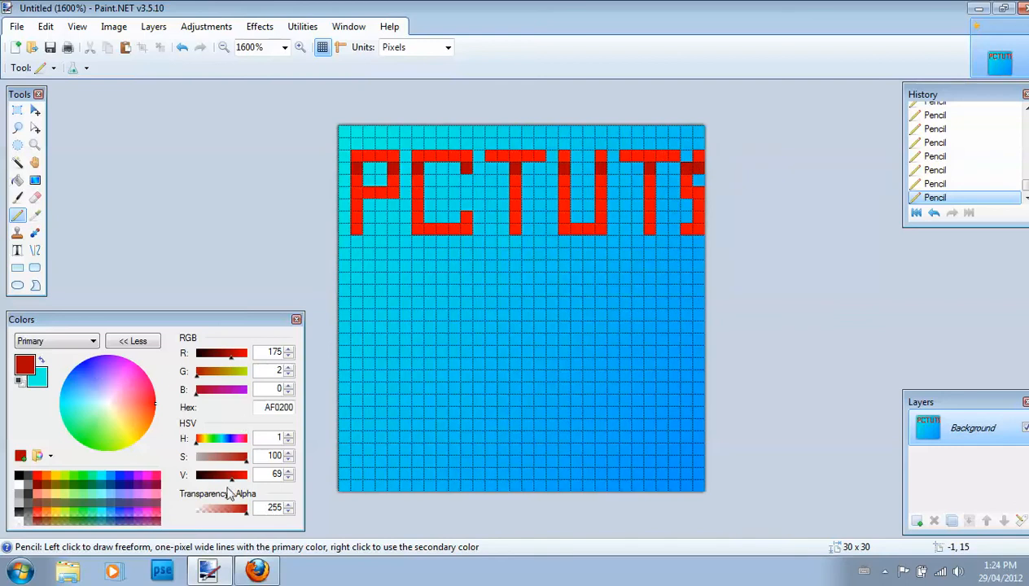
Step: Lower the primary red's brightness to 56 and repaint the third pixel row of the "PCTUTS" letters
{"action": "left_click_drag", "start_coordinate": [231, 478], "coordinate": [225, 478]}
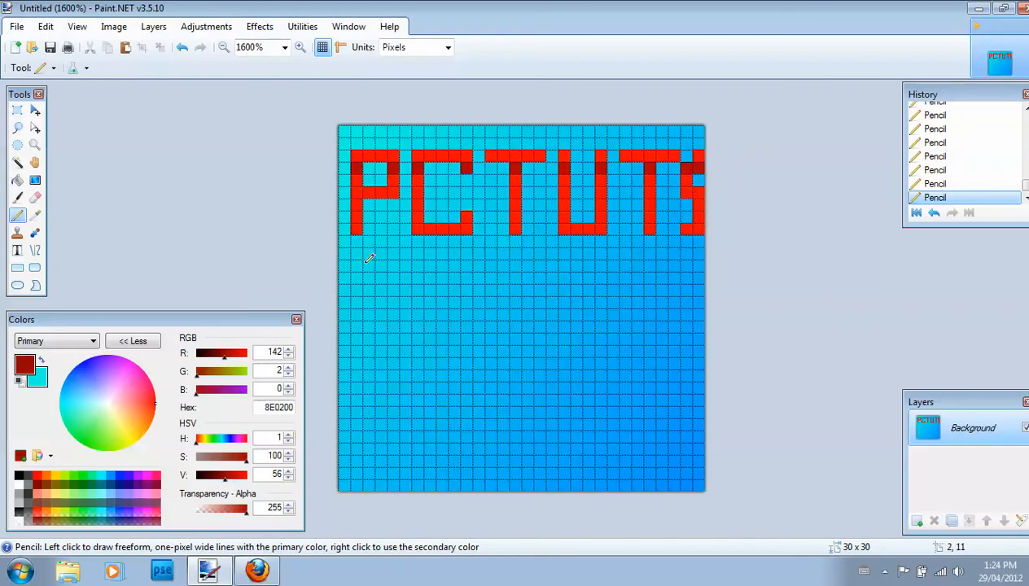
{"action": "left_click", "coordinate": [416, 177]}
{"action": "left_click", "coordinate": [513, 182]}
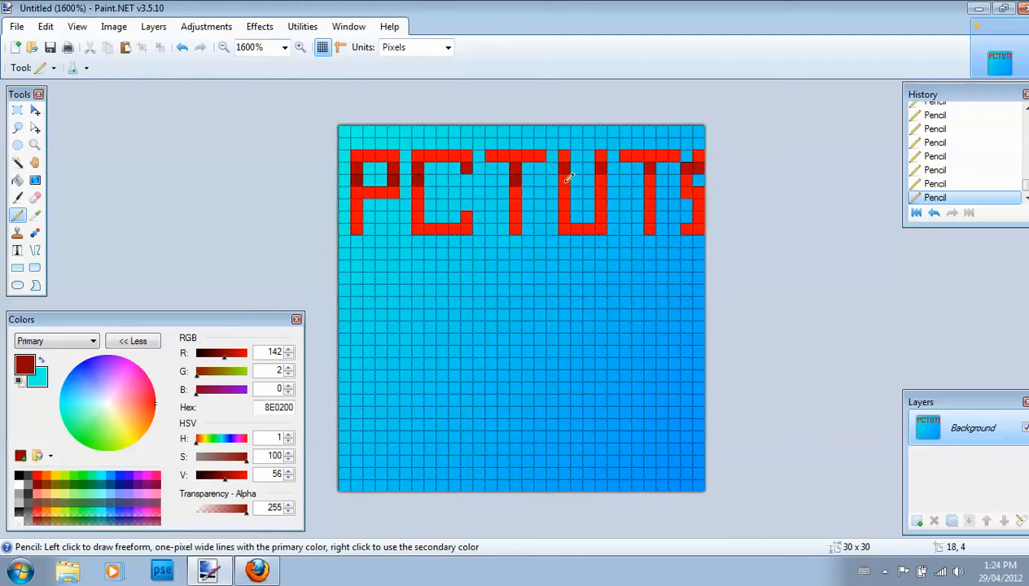
{"action": "left_click", "coordinate": [565, 176]}
{"action": "left_click", "coordinate": [603, 178]}
{"action": "left_click", "coordinate": [650, 178]}
{"action": "left_click", "coordinate": [687, 178]}
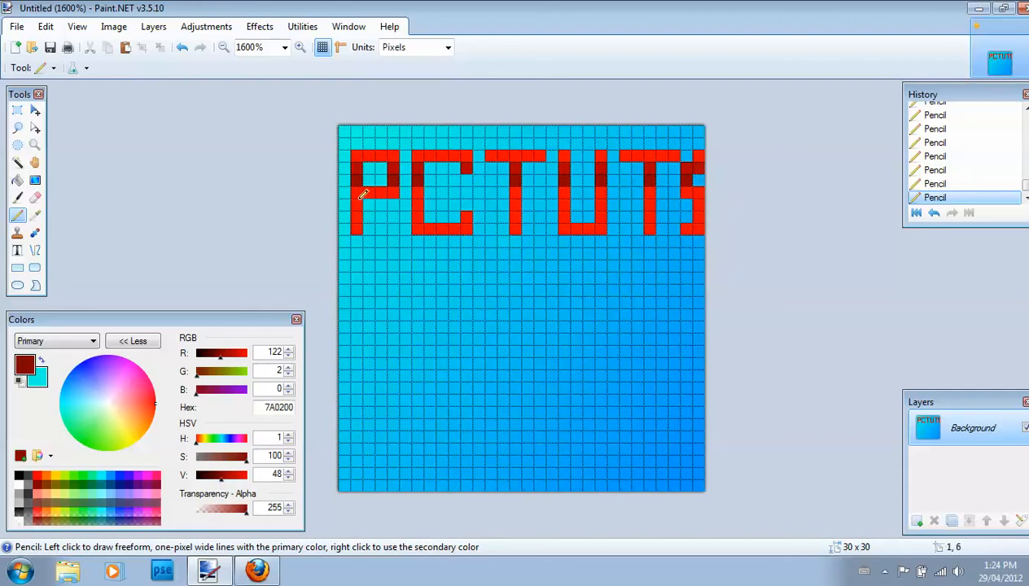
Step: Repaint the letters' fourth pixel row in red with brightness 48 and their fifth row with brightness 30
{"action": "left_click_drag", "start_coordinate": [371, 192], "coordinate": [397, 191]}
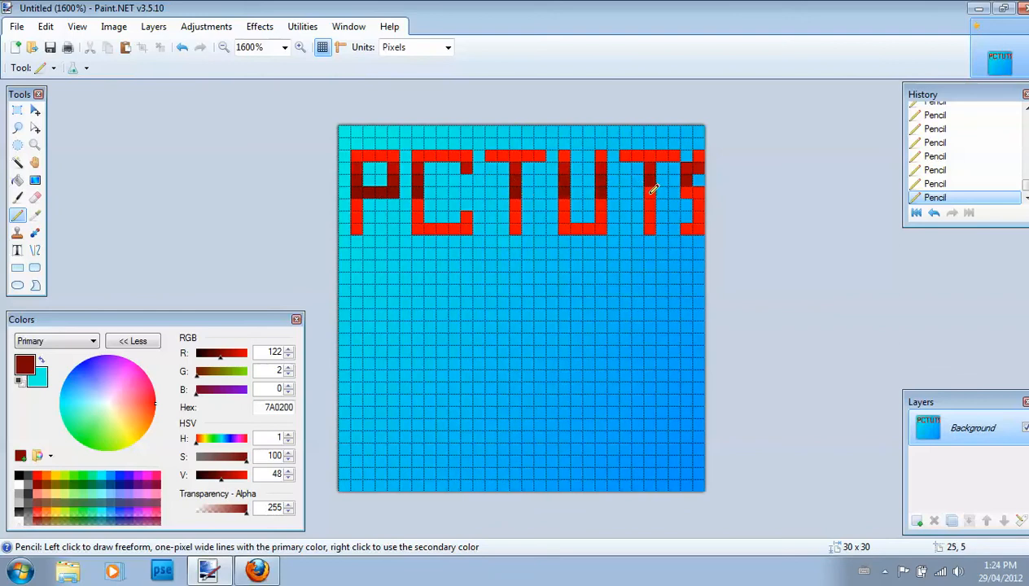
{"action": "left_click_drag", "start_coordinate": [678, 190], "coordinate": [696, 184]}
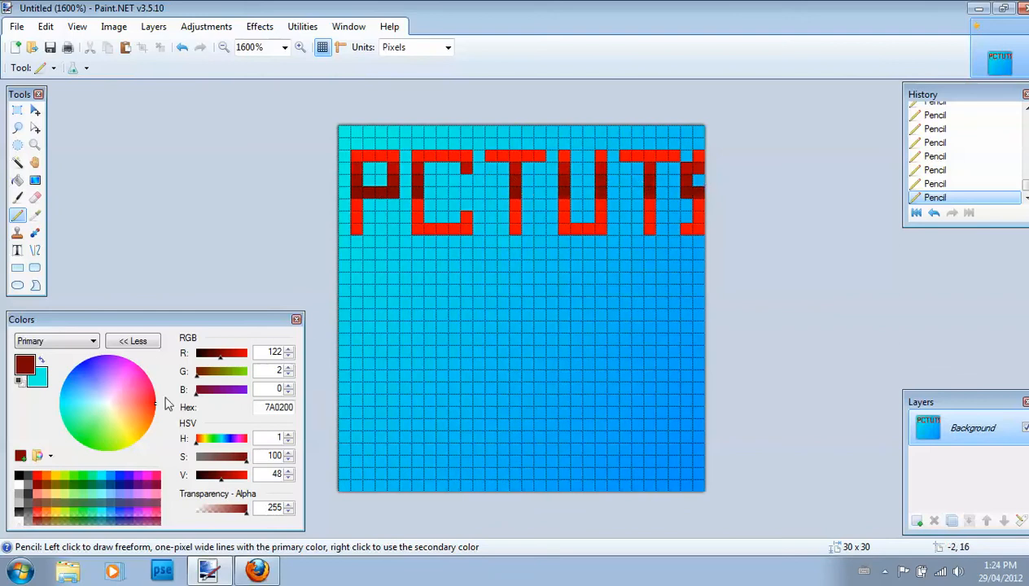
{"action": "left_click_drag", "start_coordinate": [221, 482], "coordinate": [211, 481]}
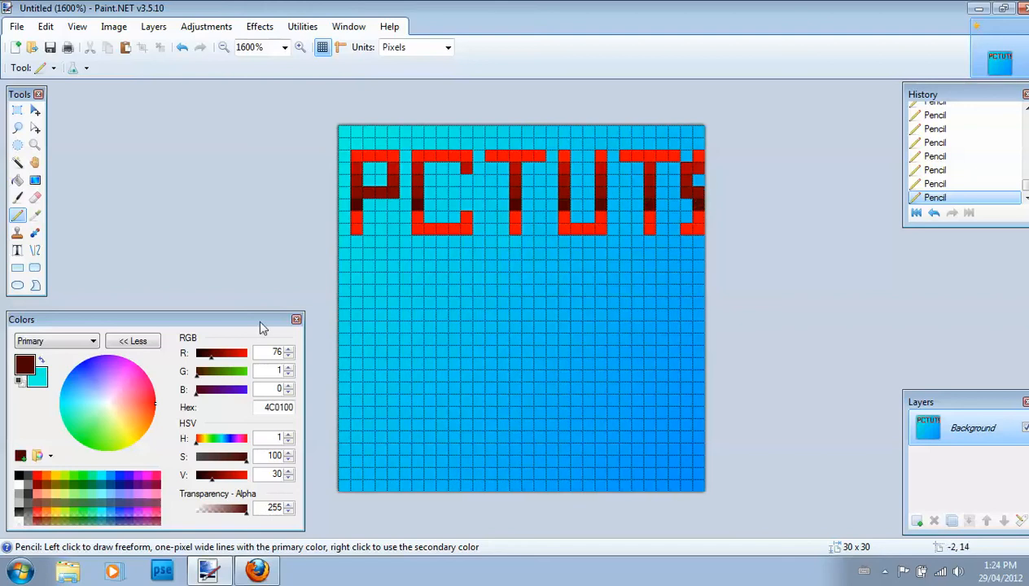
Step: Reduce the primary color's brightness to 15 and repaint the sixth pixel row of all the letters
{"action": "left_click_drag", "start_coordinate": [215, 481], "coordinate": [205, 481]}
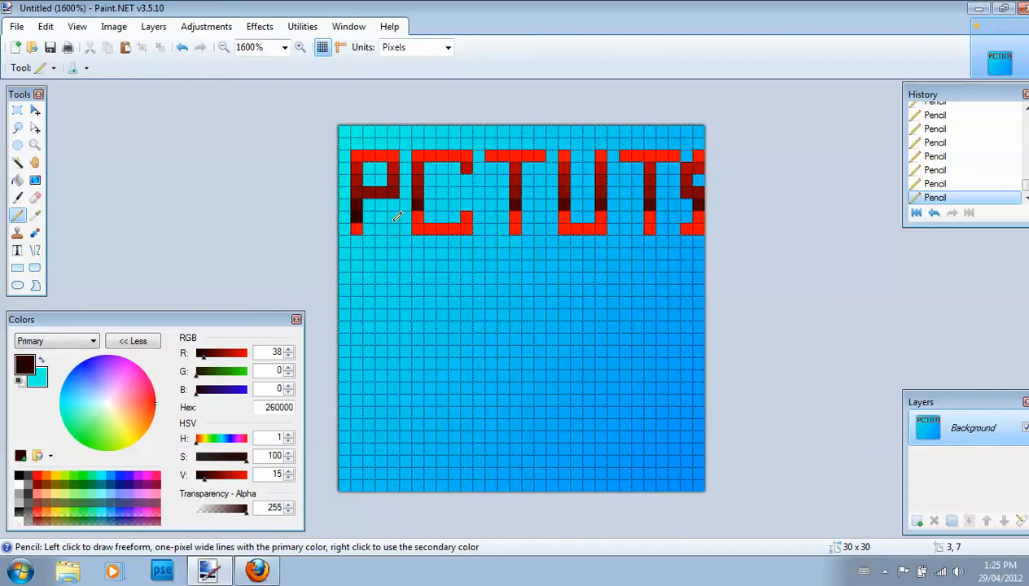
{"action": "left_click", "coordinate": [464, 213]}
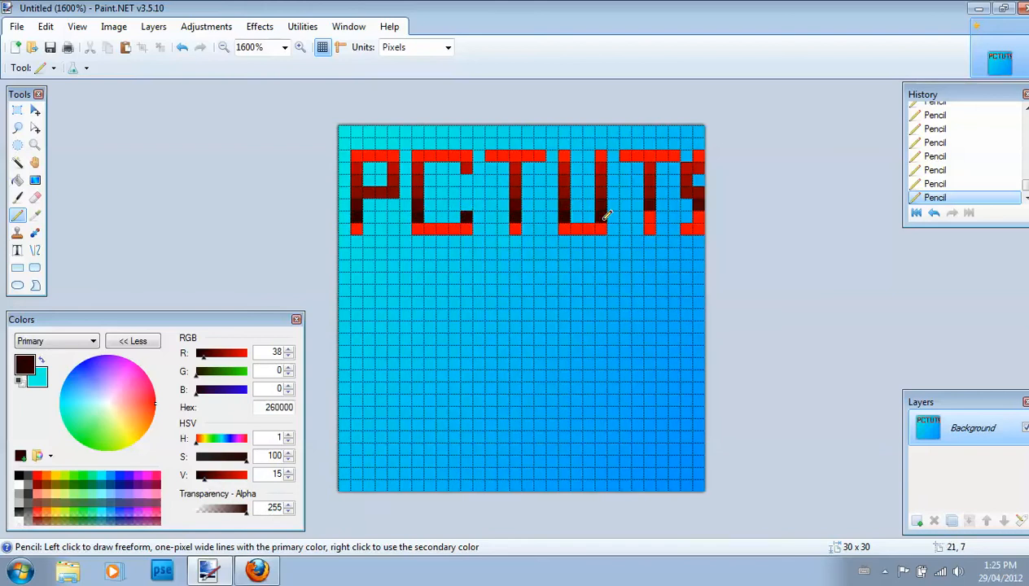
{"action": "left_click", "coordinate": [695, 213]}
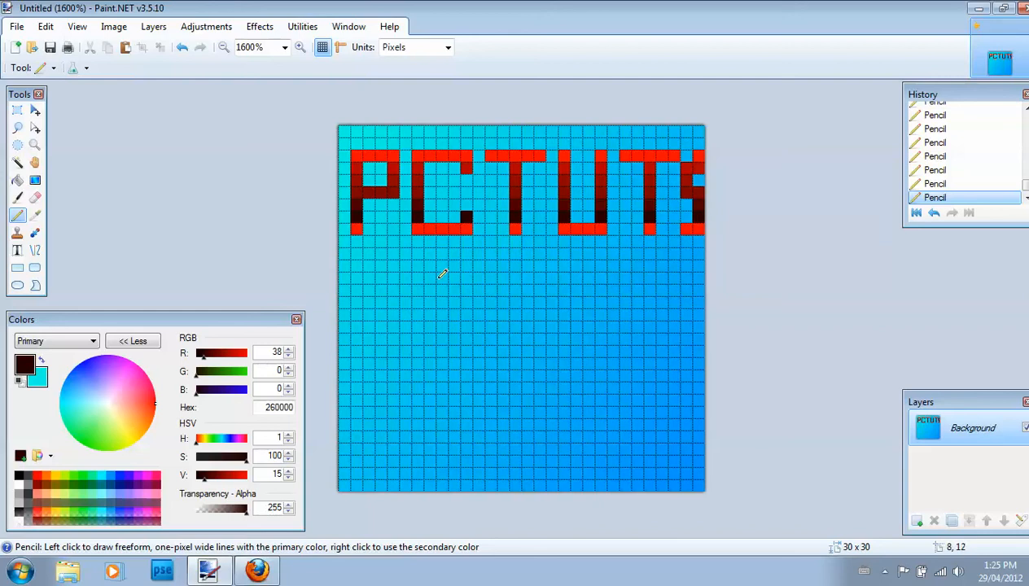
Step: Darken the primary color to black (000000) and repaint the bottom pixel row of "P", "C", "T" and "U"
{"action": "left_click_drag", "start_coordinate": [198, 483], "coordinate": [195, 482]}
{"action": "left_click_drag", "start_coordinate": [417, 228], "coordinate": [466, 224]}
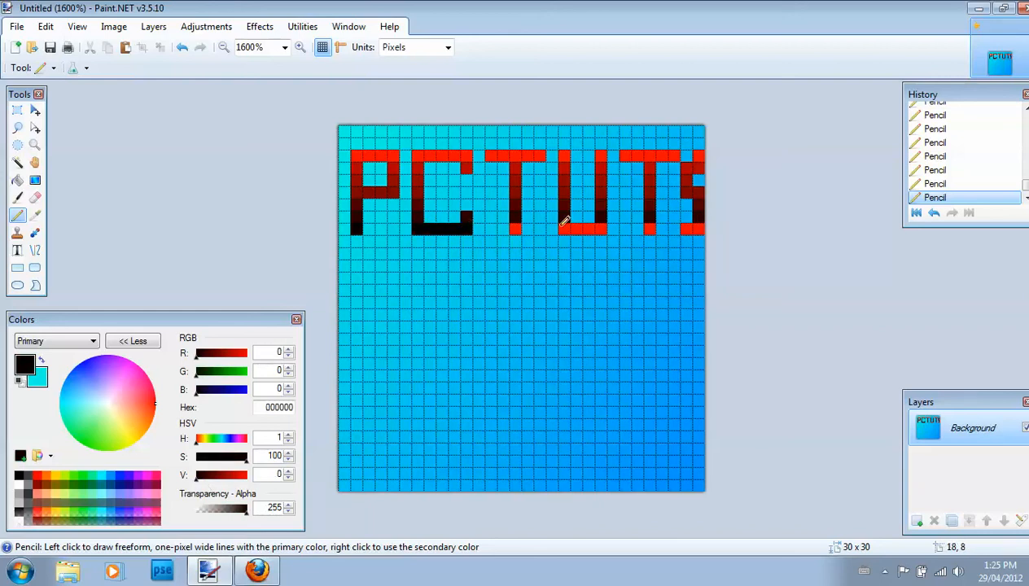
{"action": "left_click_drag", "start_coordinate": [571, 229], "coordinate": [612, 228]}
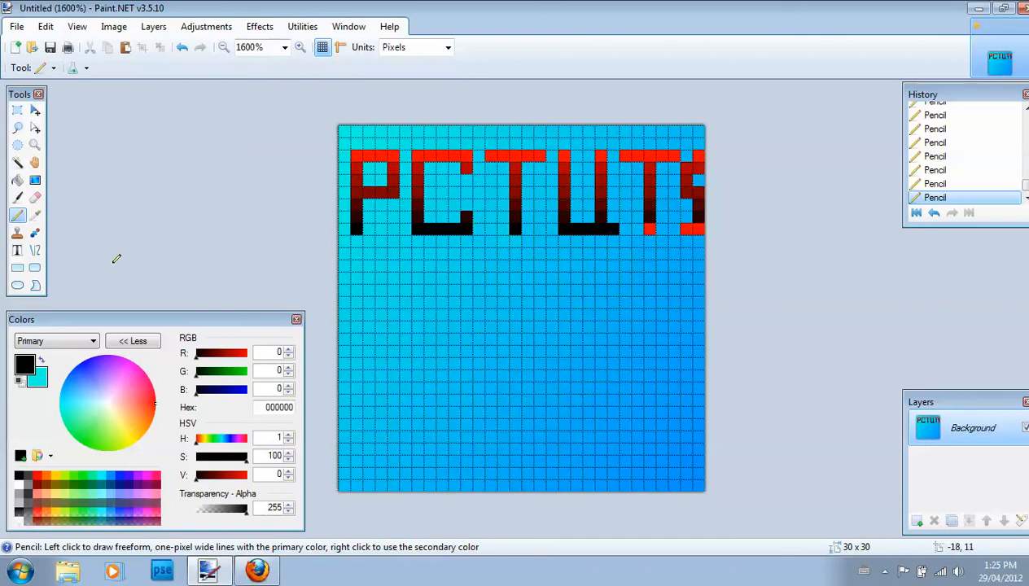
Step: Sample the background blue beside the "U" and paint out the extra black pixel at its bottom right corner
{"action": "left_click", "coordinate": [35, 215]}
{"action": "left_click", "coordinate": [619, 216]}
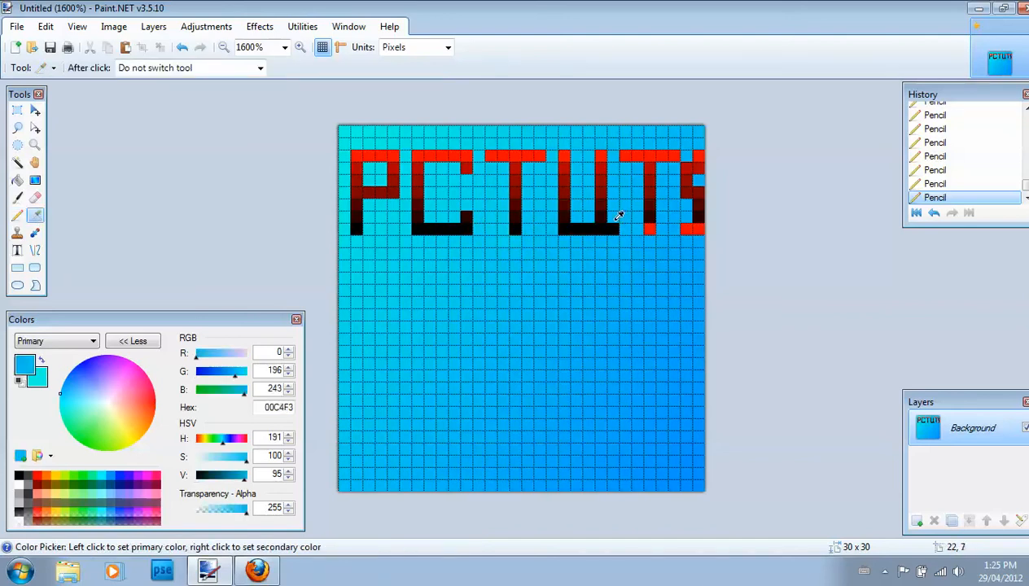
{"action": "left_click", "coordinate": [26, 220]}
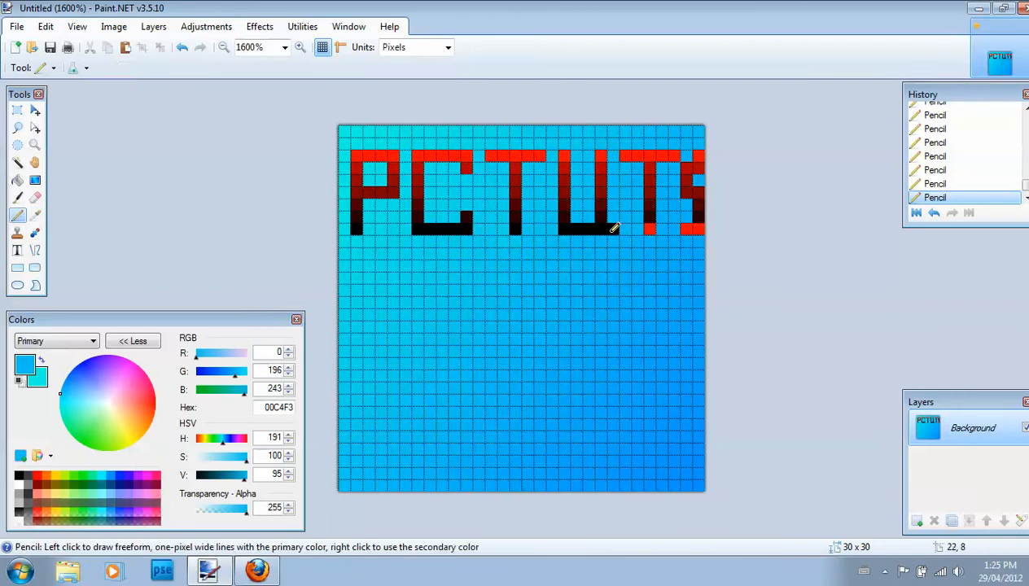
Step: Sample black from the first "T" and repaint the bottom pixel row of the second "T" and the "S"
{"action": "left_click", "coordinate": [35, 215]}
{"action": "left_click", "coordinate": [515, 225]}
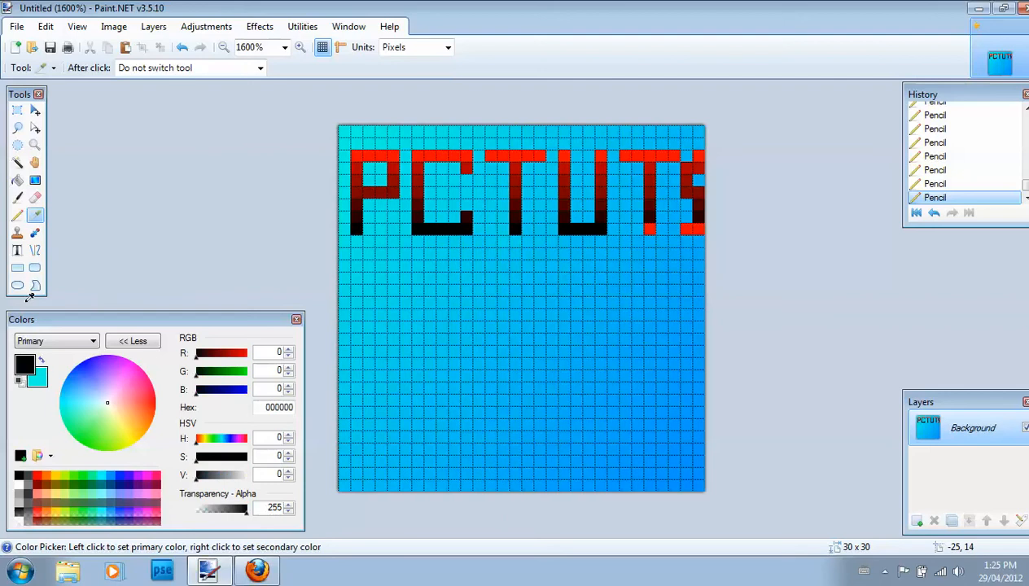
{"action": "left_click", "coordinate": [20, 216]}
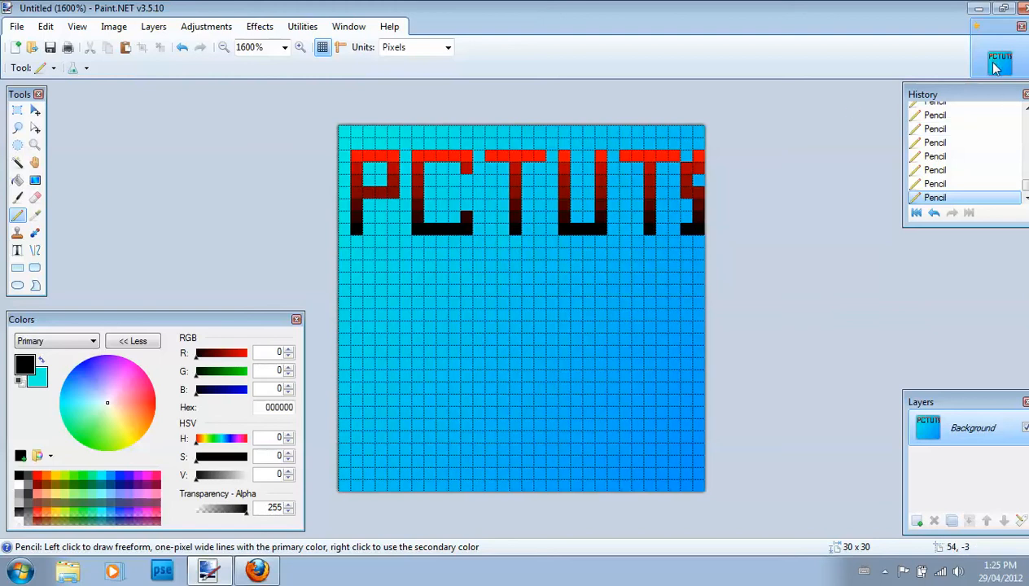
Step: Choose the Rectangle tool and set the primary color to light gray C4C4C4 and the secondary color to dark gray 606060
{"action": "left_click", "coordinate": [17, 268]}
{"action": "left_click_drag", "start_coordinate": [199, 481], "coordinate": [235, 481]}
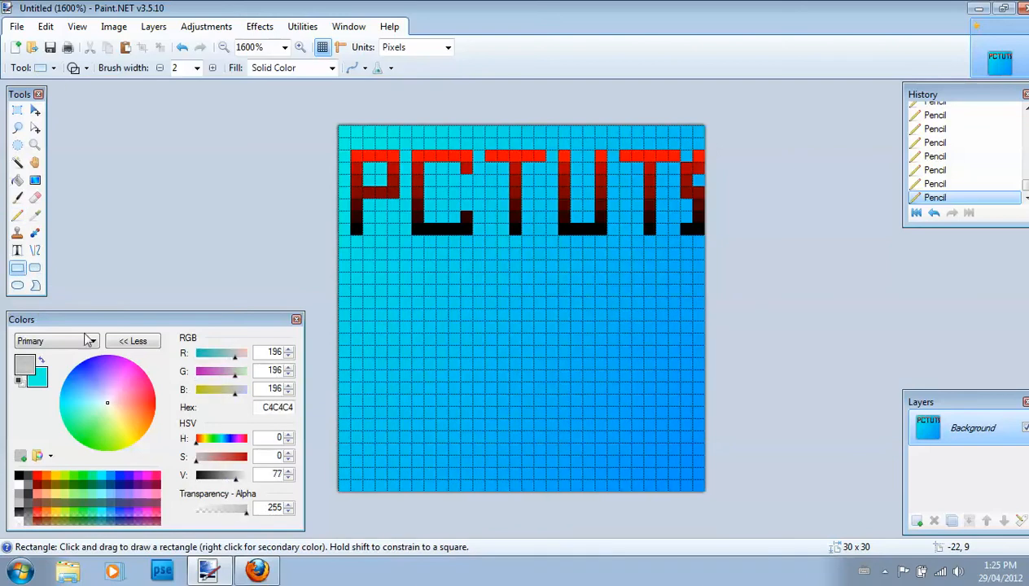
{"action": "left_click", "coordinate": [45, 387]}
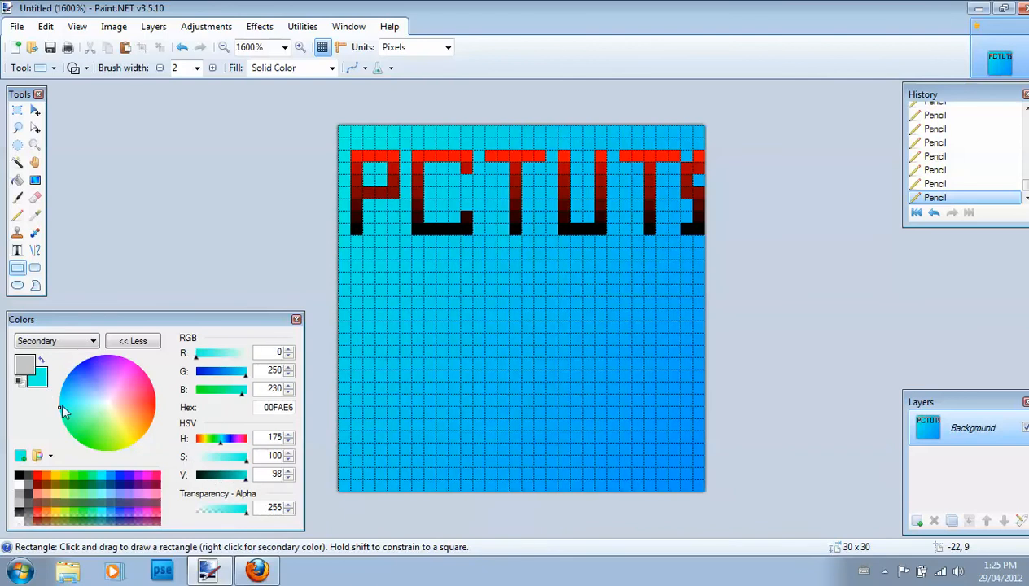
{"action": "right_click", "coordinate": [29, 486]}
{"action": "left_click_drag", "start_coordinate": [224, 482], "coordinate": [215, 480]}
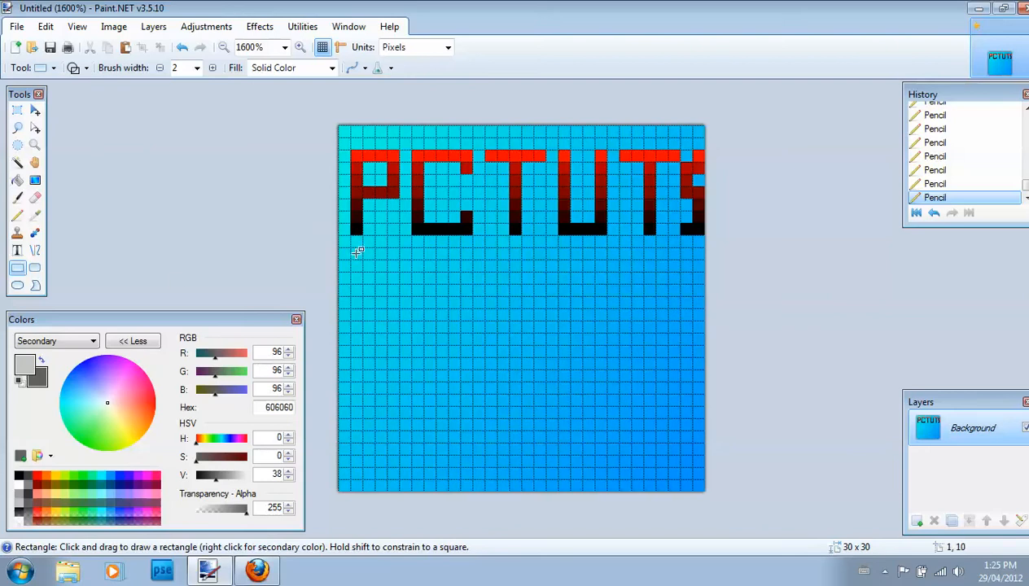
Step: Try a small light gray rectangle beneath the "P", undo it and set the rectangle's brush width to 1
{"action": "mouse_move", "coordinate": [356, 253]}
{"action": "left_mouse_down"}
{"action": "mouse_move", "coordinate": [389, 301]}
{"action": "mouse_move", "coordinate": [348, 269]}
{"action": "mouse_move", "coordinate": [348, 255]}
{"action": "left_mouse_up"}
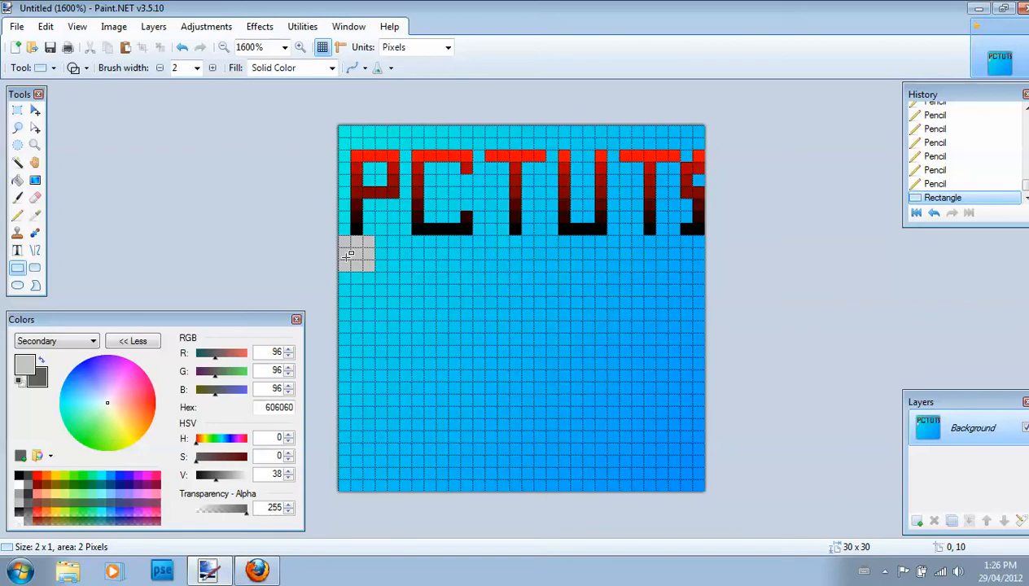
{"action": "key", "text": "ctrl+z"}
{"action": "left_click", "coordinate": [197, 67]}
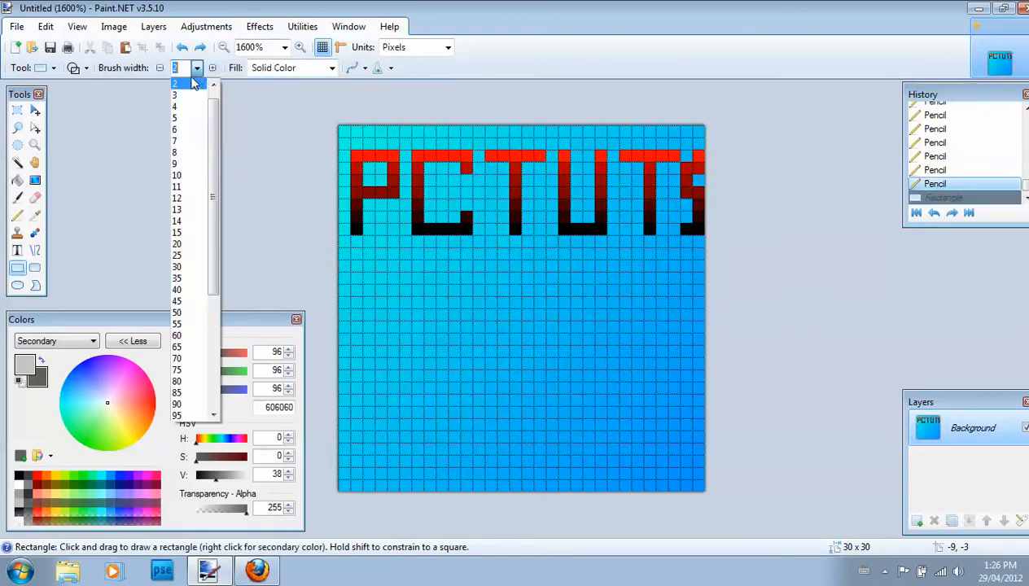
{"action": "left_click", "coordinate": [193, 84]}
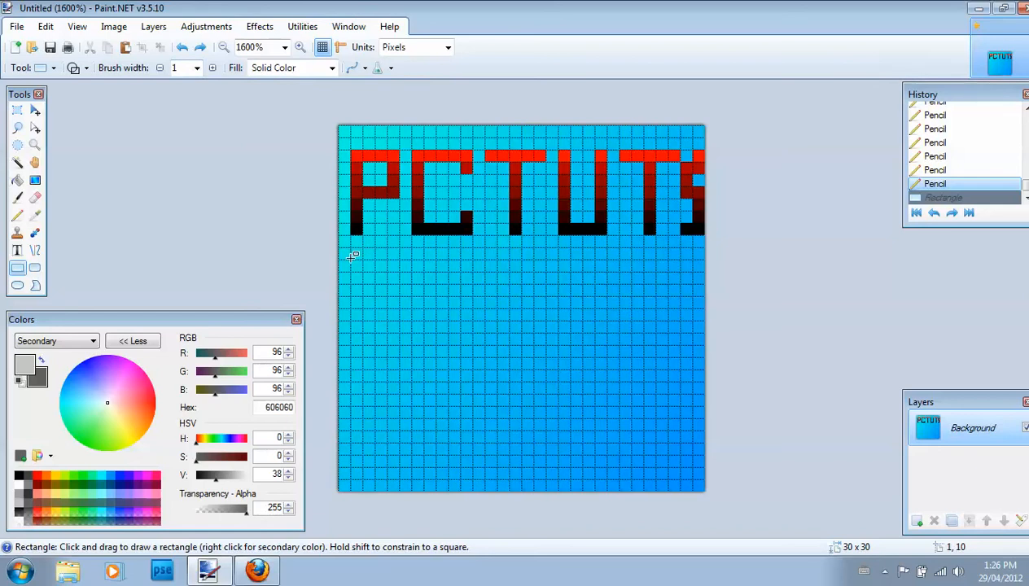
Step: Draw one-pixel light gray rectangle outlines in a 3-pixel-high strip across the canvas beneath the lettering
{"action": "left_click_drag", "start_coordinate": [358, 250], "coordinate": [693, 264]}
{"action": "left_click_drag", "start_coordinate": [407, 253], "coordinate": [344, 265]}
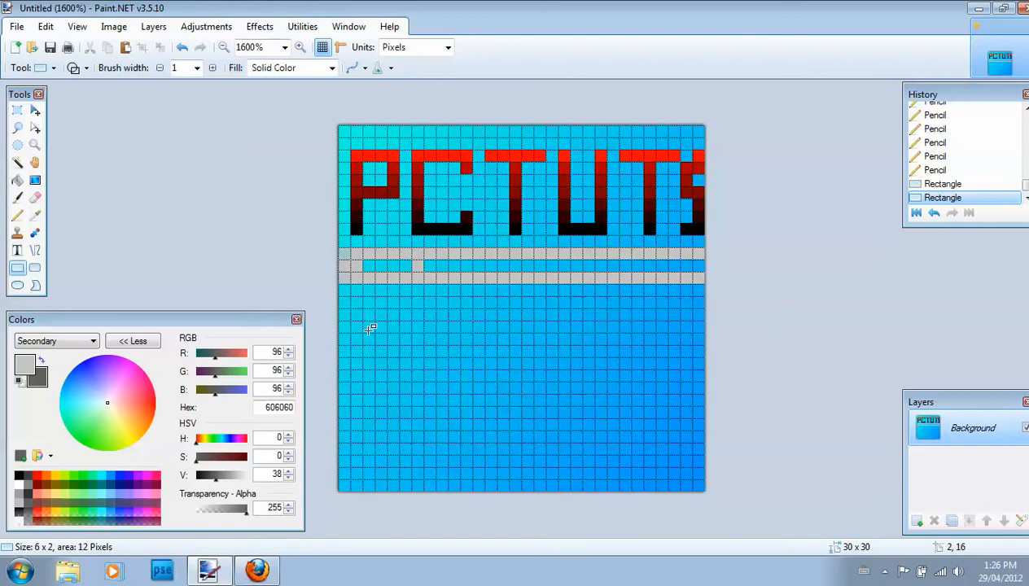
{"action": "left_click", "coordinate": [344, 255]}
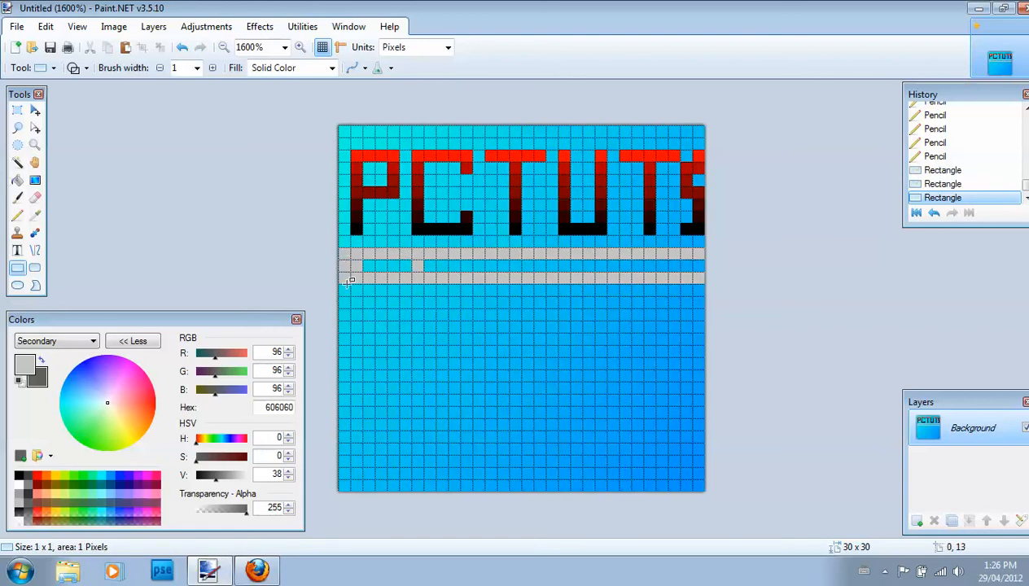
Step: Select the 30 by 3 pixel strip beneath the lettering, fill it with a radial gradient from light gray center to dark gray ends, and deselect
{"action": "left_click", "coordinate": [17, 110]}
{"action": "left_click_drag", "start_coordinate": [372, 256], "coordinate": [700, 272]}
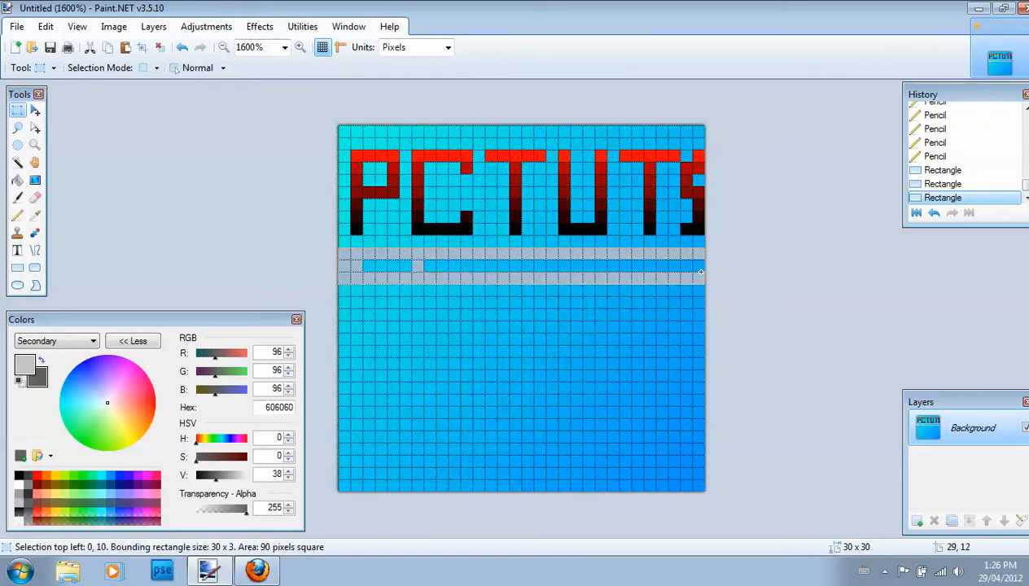
{"action": "left_click", "coordinate": [36, 180]}
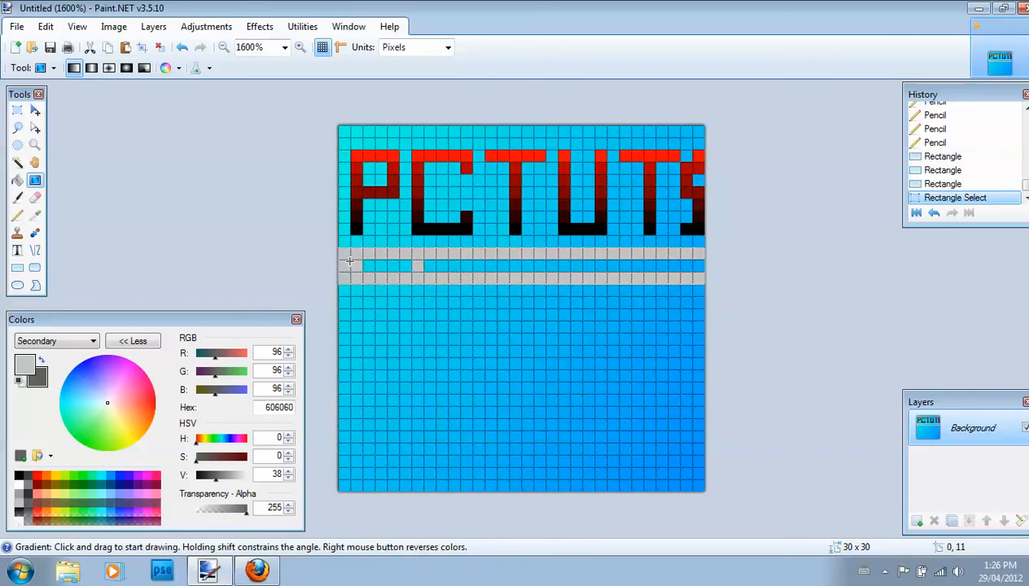
{"action": "mouse_move", "coordinate": [343, 260]}
{"action": "left_mouse_down"}
{"action": "mouse_move", "coordinate": [675, 265]}
{"action": "mouse_move", "coordinate": [766, 286]}
{"action": "mouse_move", "coordinate": [347, 266]}
{"action": "left_mouse_up"}
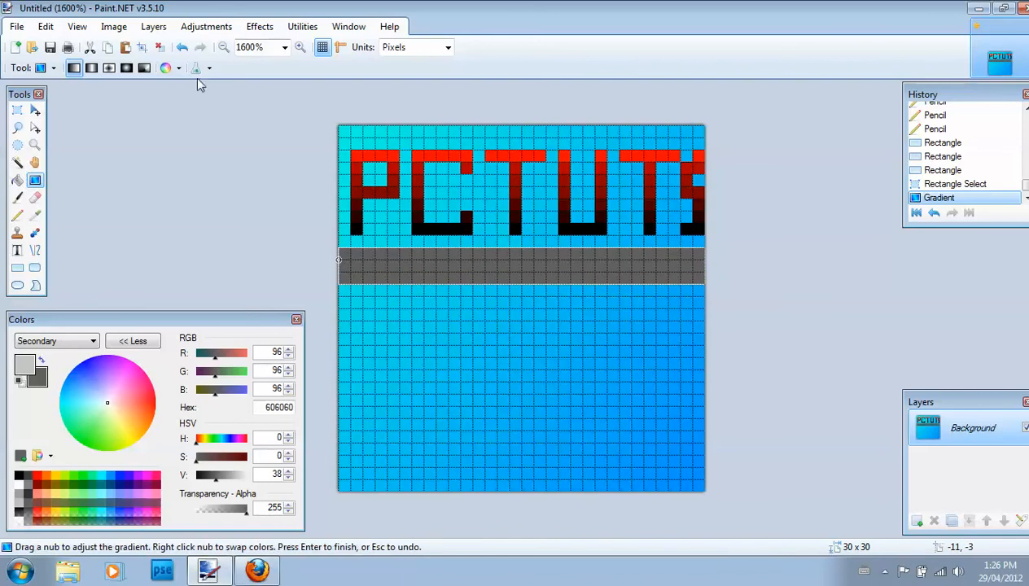
{"action": "left_click", "coordinate": [128, 71]}
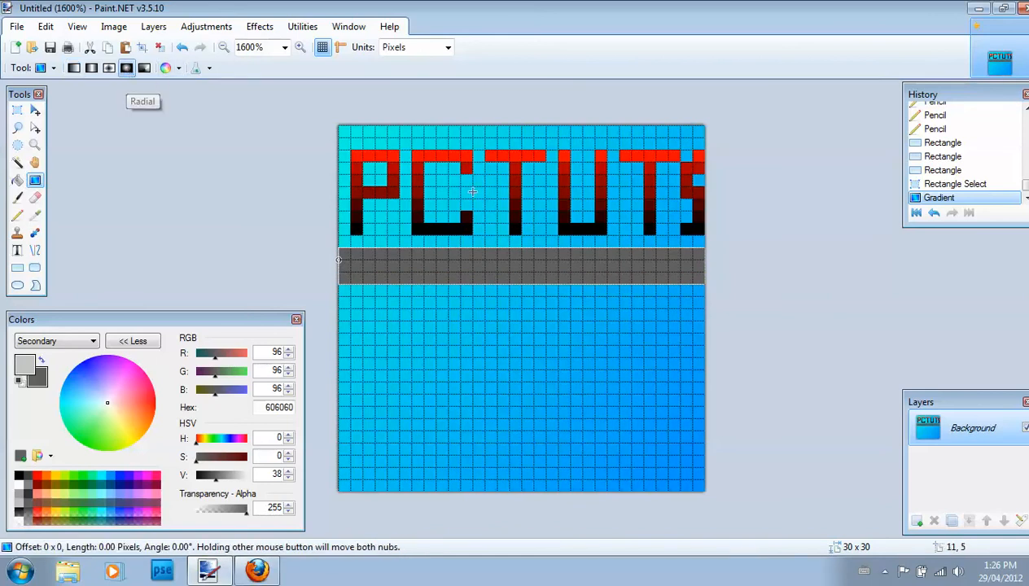
{"action": "left_click_drag", "start_coordinate": [529, 268], "coordinate": [357, 268]}
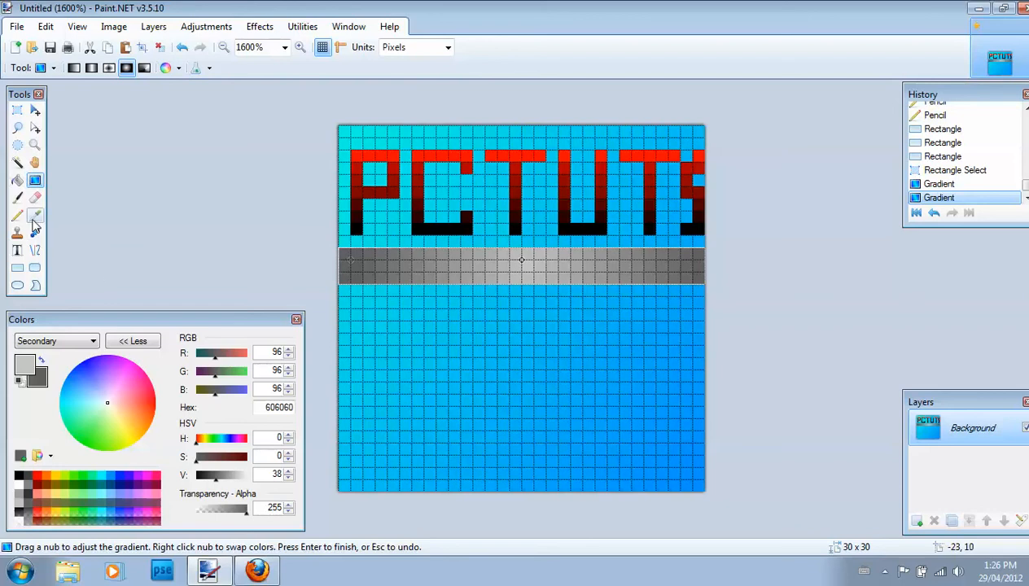
{"action": "left_click", "coordinate": [18, 110]}
{"action": "left_click", "coordinate": [370, 369]}
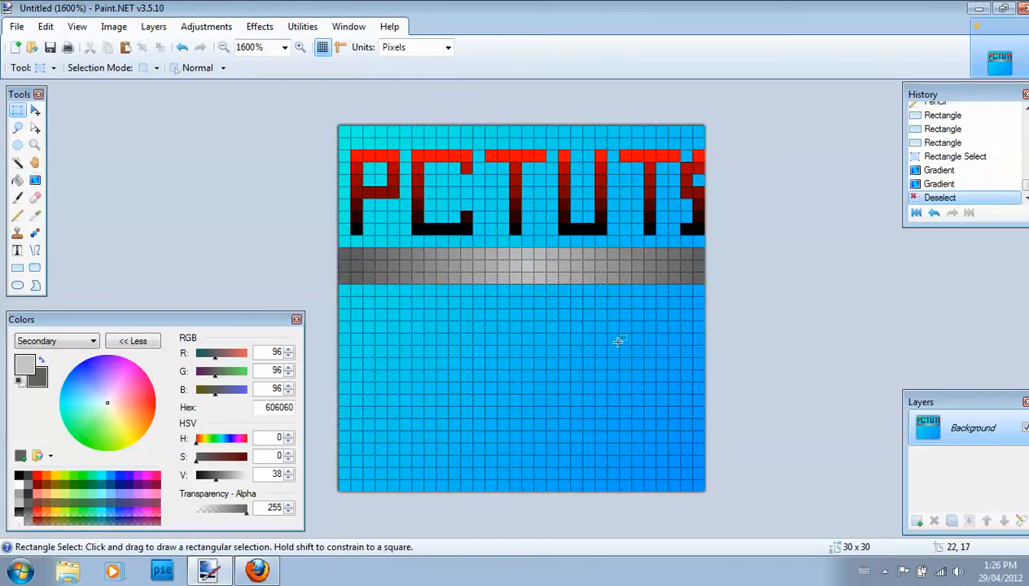
Step: Switch to Firefox to view the YouTube channel page
{"action": "mouse_move", "coordinate": [244, 576]}
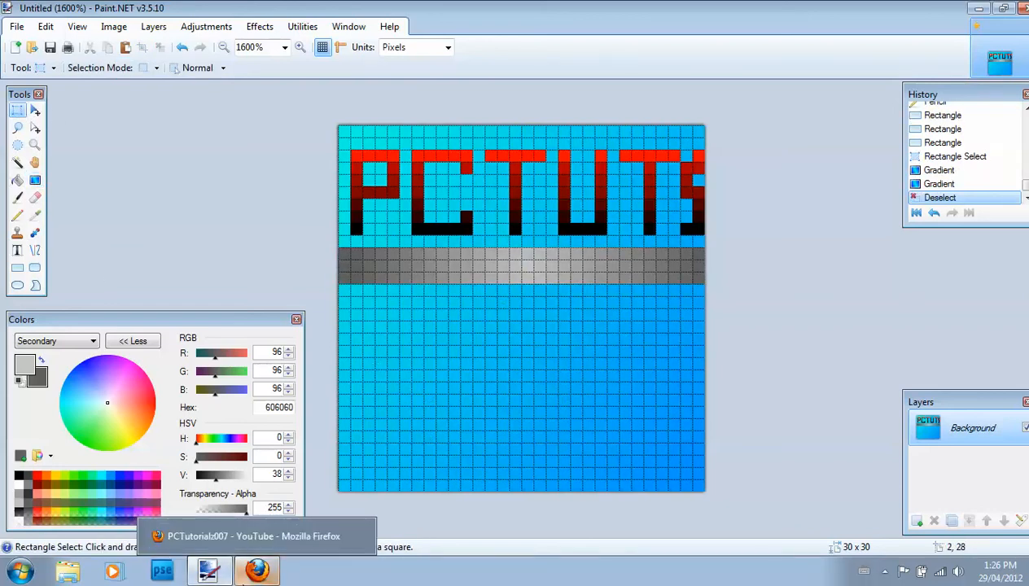
{"action": "left_click", "coordinate": [255, 571]}
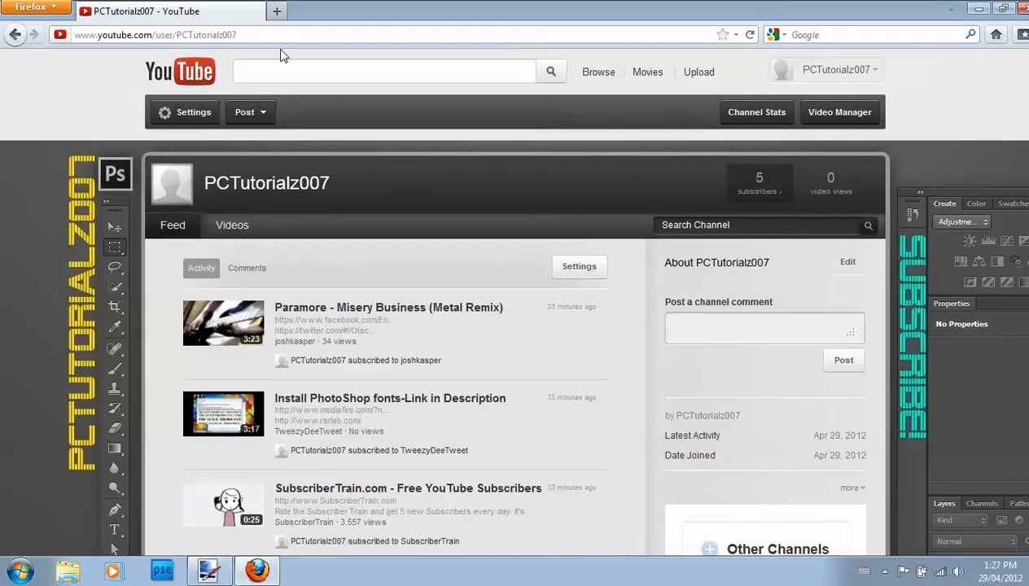
Step: Open dafont.com in a new browser tab and browse the Logos category under Dingbats
{"action": "left_click", "coordinate": [277, 11]}
{"action": "type", "text": "dafont.com"}
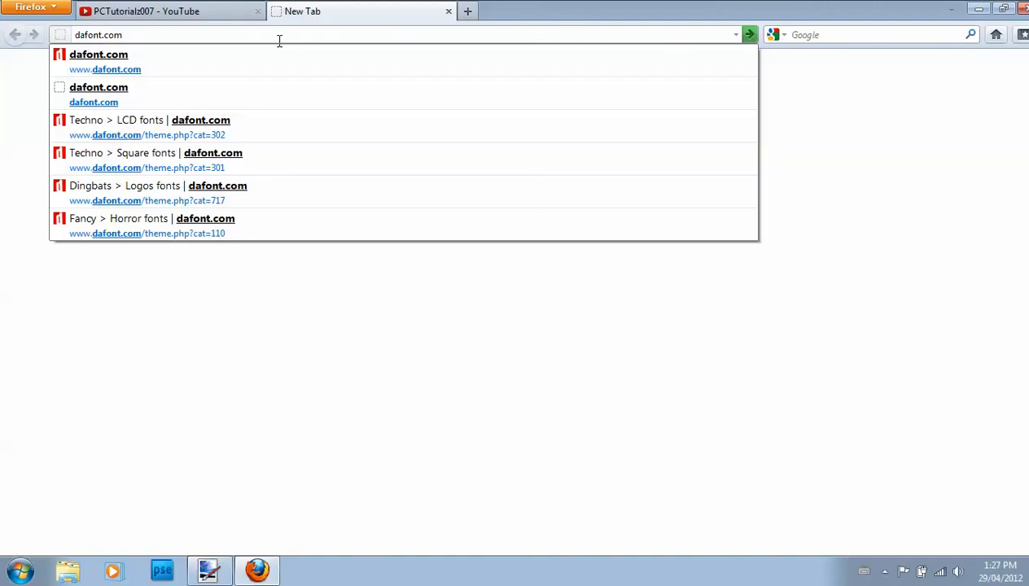
{"action": "key", "text": "Return"}
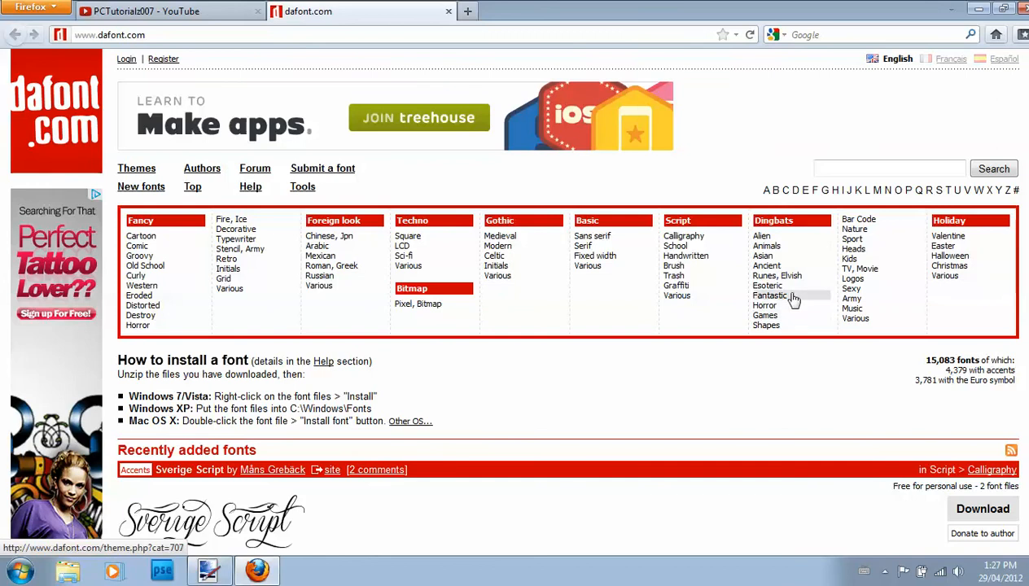
{"action": "left_click", "coordinate": [871, 284]}
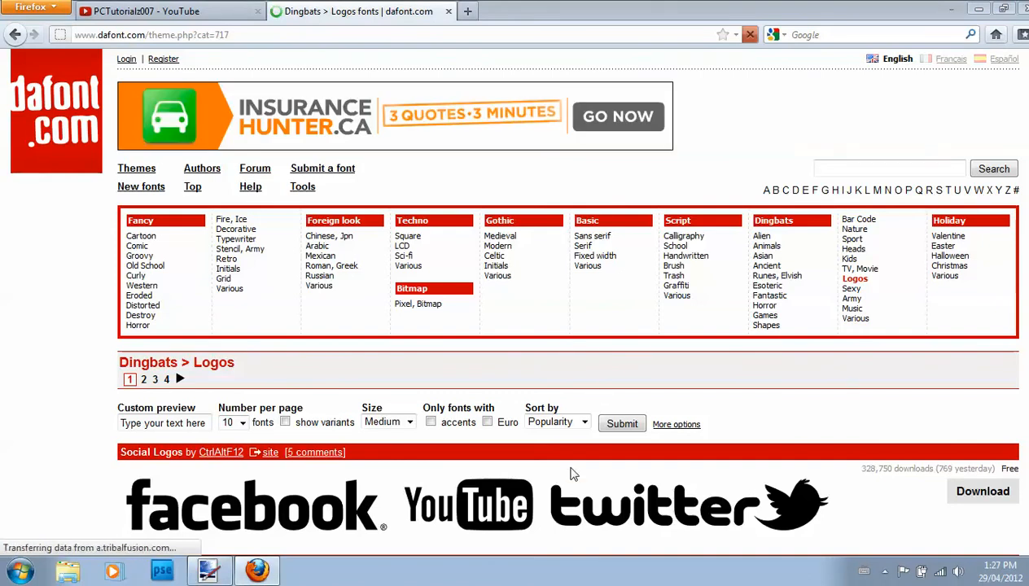
{"action": "scroll", "coordinate": [572, 472], "scroll_direction": "down", "scroll_amount": 4}
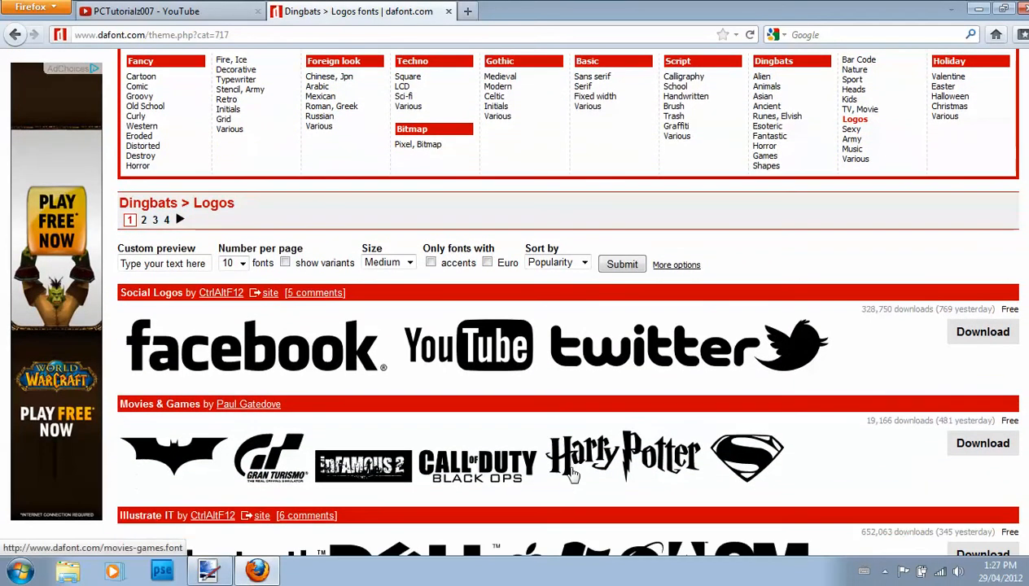
Step: Download the Social Logos font archive, opening it with WinRAR, and extract Social Logos.ttf to the desktop
{"action": "left_click", "coordinate": [976, 334]}
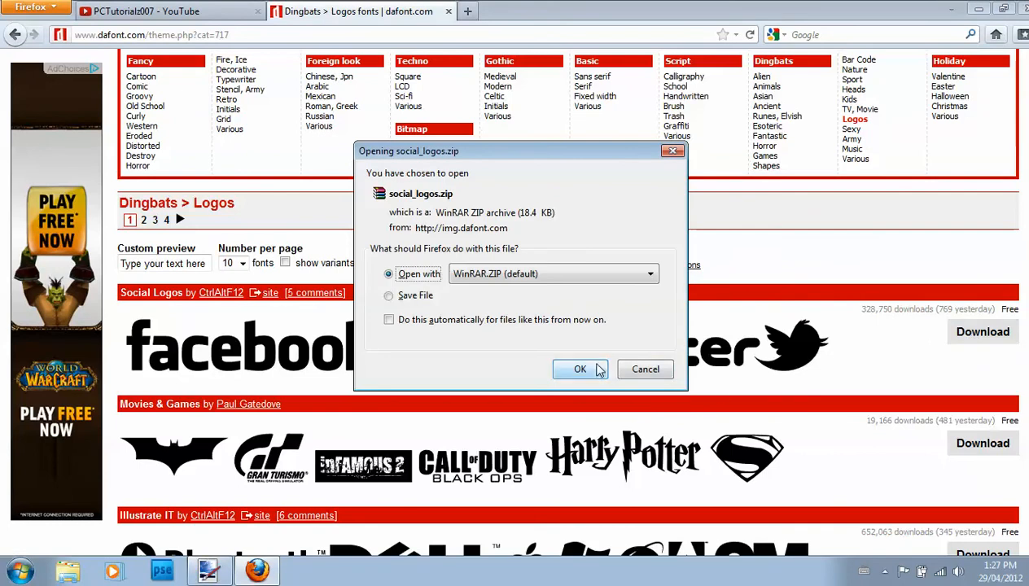
{"action": "left_click", "coordinate": [597, 370]}
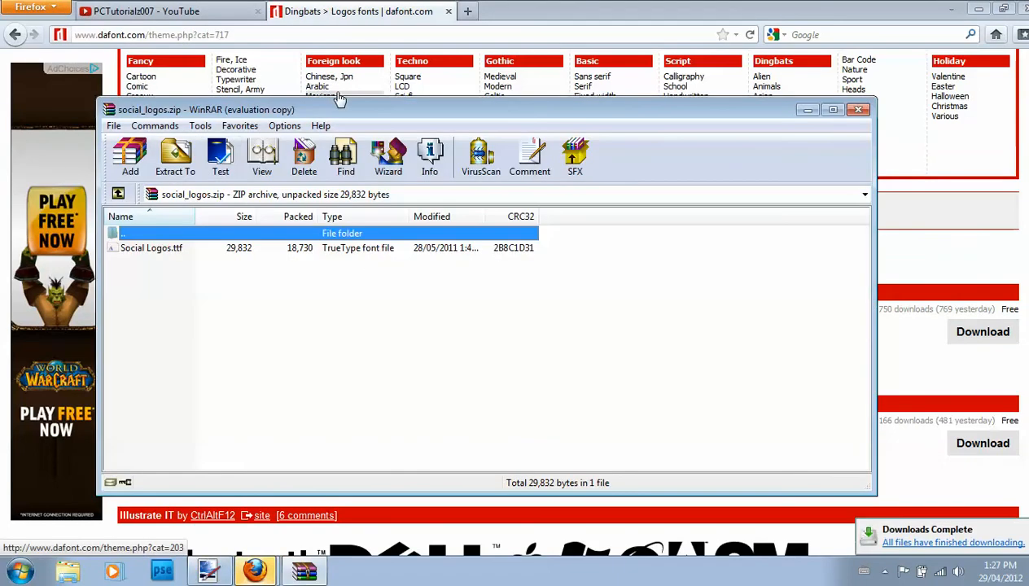
{"action": "left_click", "coordinate": [287, 249]}
{"action": "left_click", "coordinate": [175, 159]}
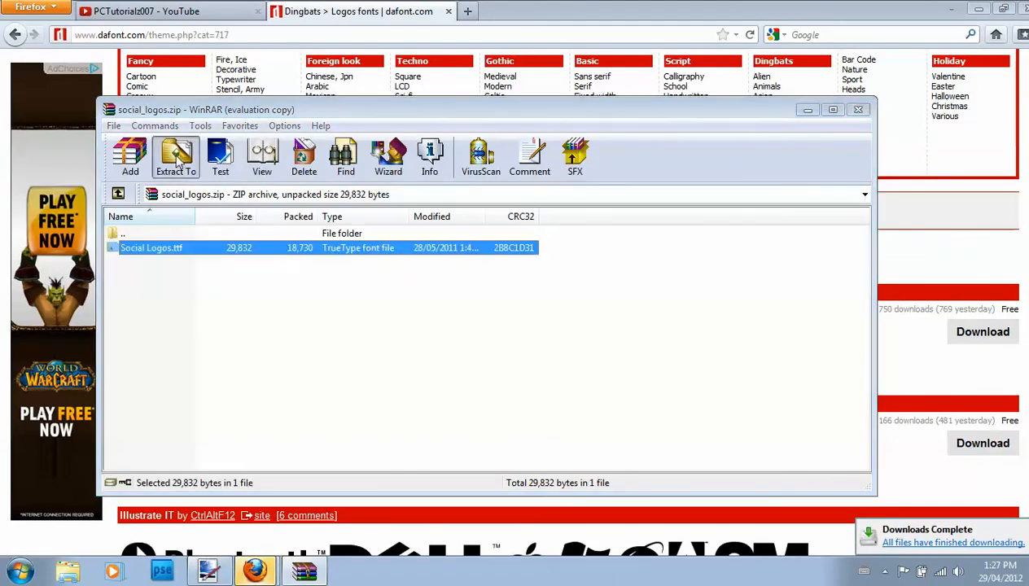
{"action": "left_click", "coordinate": [513, 213]}
{"action": "left_click", "coordinate": [529, 460]}
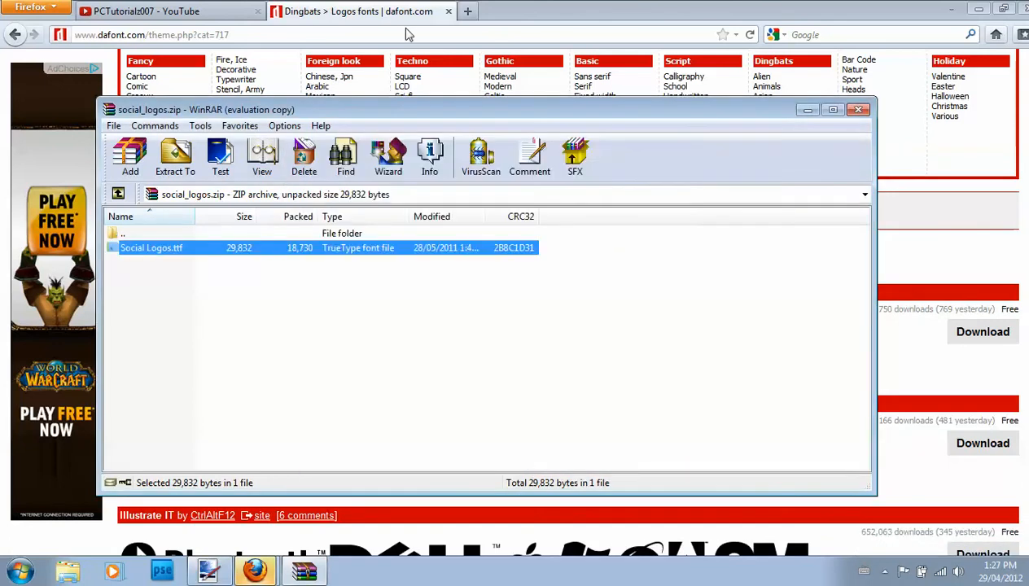
Step: Close the font site, clear the open windows off the desktop and install the extracted Social Logos font
{"action": "left_click", "coordinate": [448, 10]}
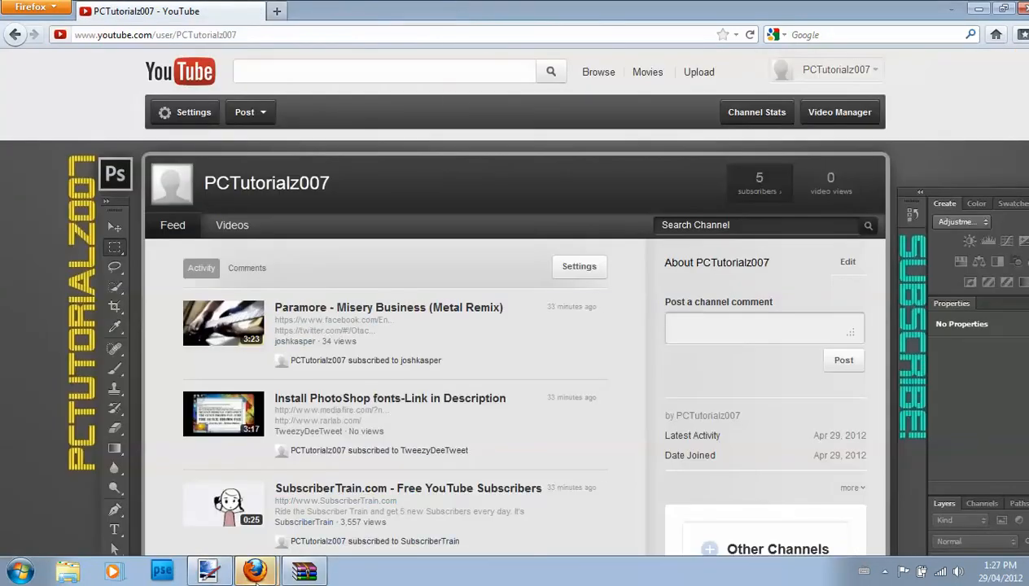
{"action": "mouse_move", "coordinate": [254, 574]}
{"action": "left_click", "coordinate": [271, 536]}
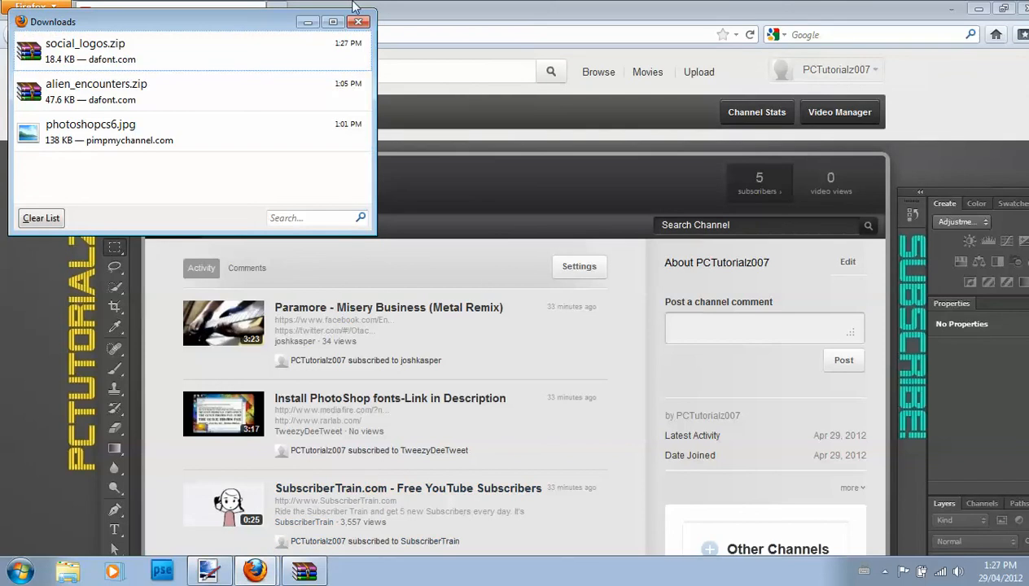
{"action": "left_click", "coordinate": [757, 6]}
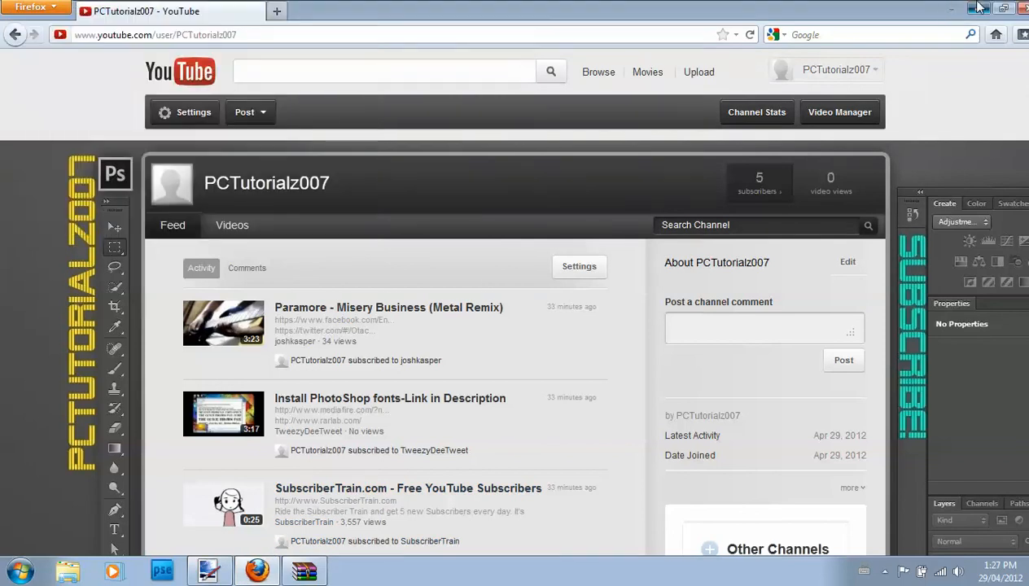
{"action": "left_click", "coordinate": [978, 7]}
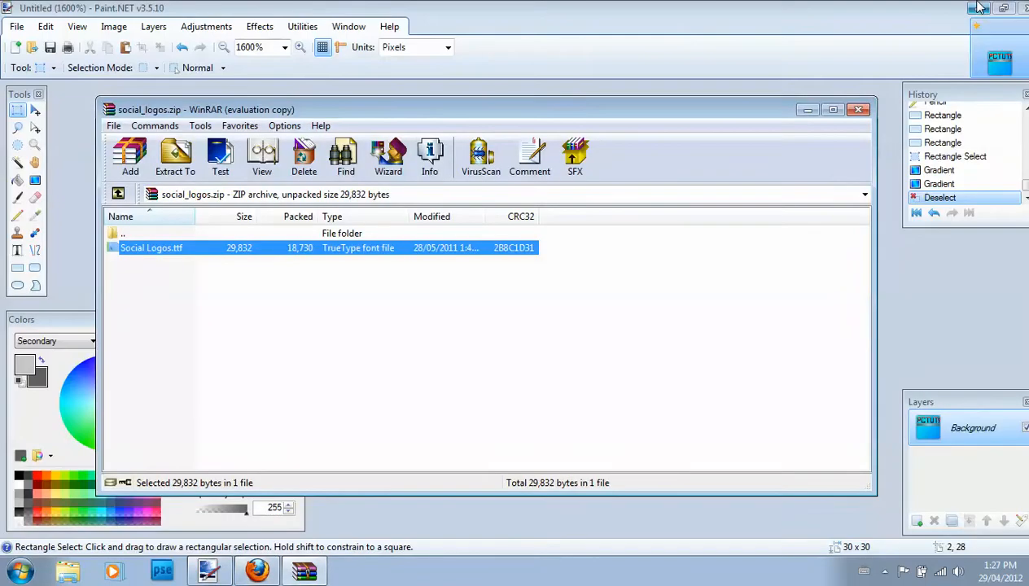
{"action": "left_click", "coordinate": [807, 110]}
{"action": "left_click", "coordinate": [978, 7]}
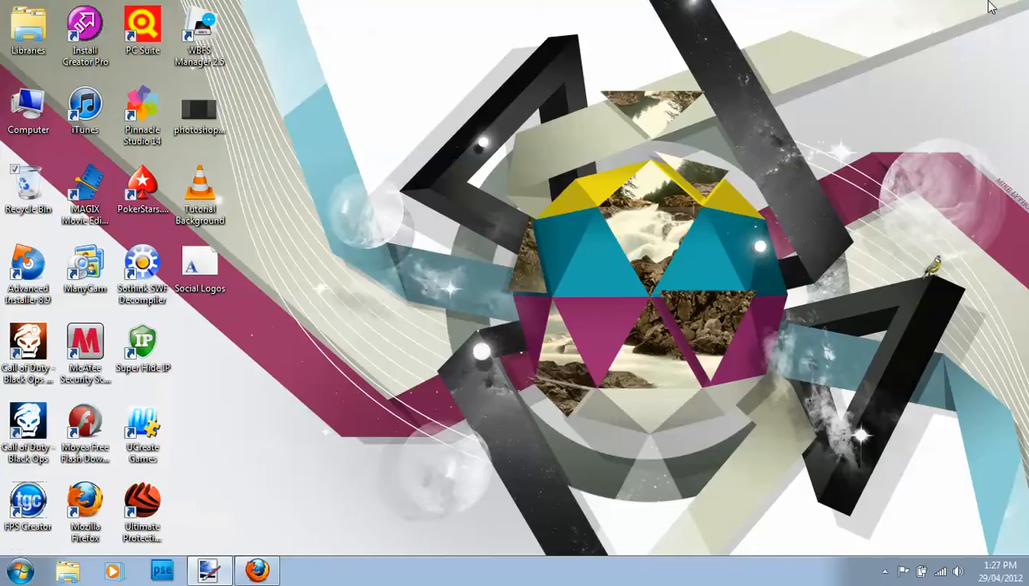
{"action": "right_click", "coordinate": [203, 275]}
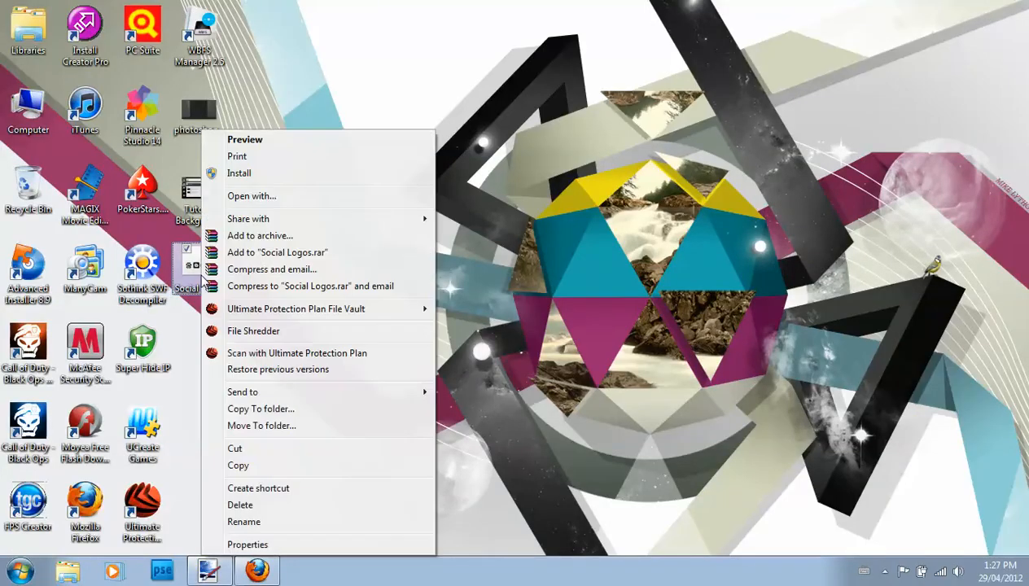
{"action": "left_click", "coordinate": [265, 172]}
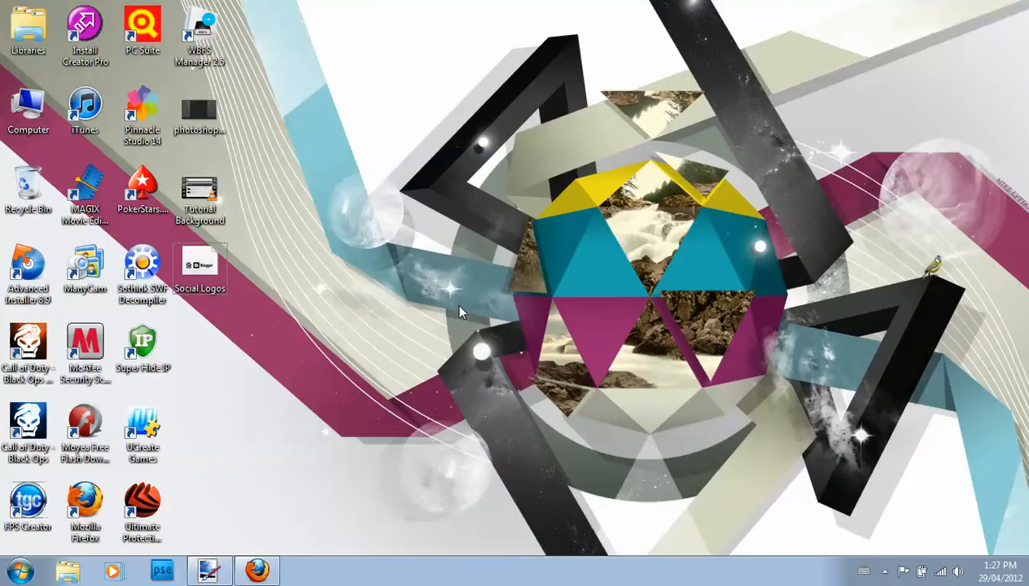
Step: Delete the Social Logos font file from the desktop and empty the Recycle Bin
{"action": "right_click", "coordinate": [198, 273]}
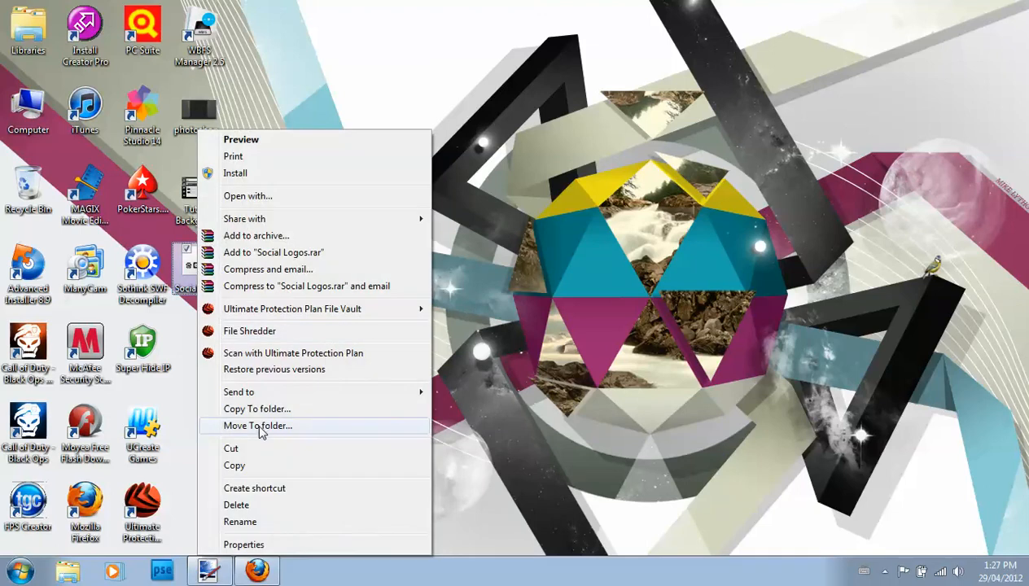
{"action": "left_click", "coordinate": [268, 506]}
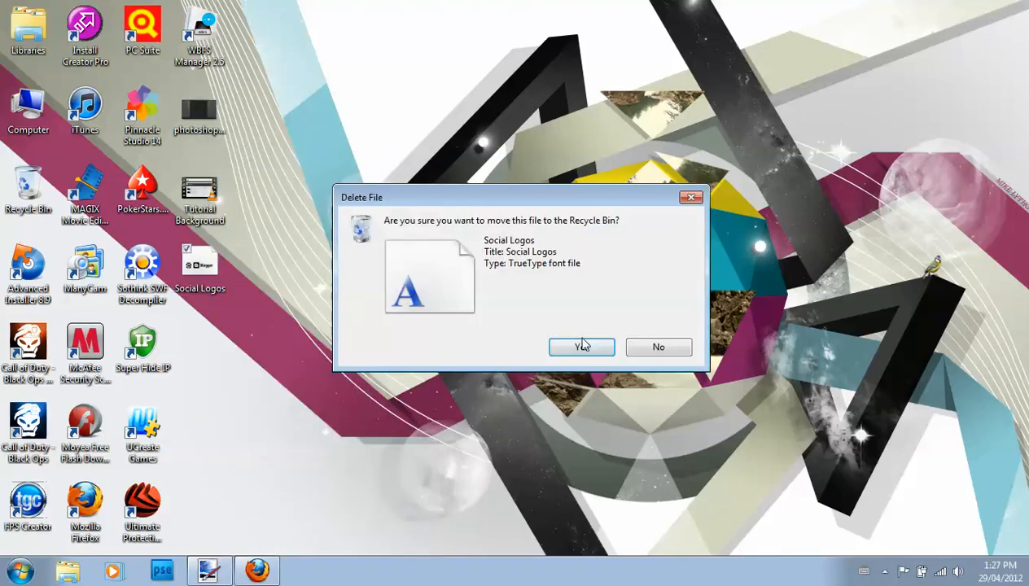
{"action": "left_click", "coordinate": [582, 346]}
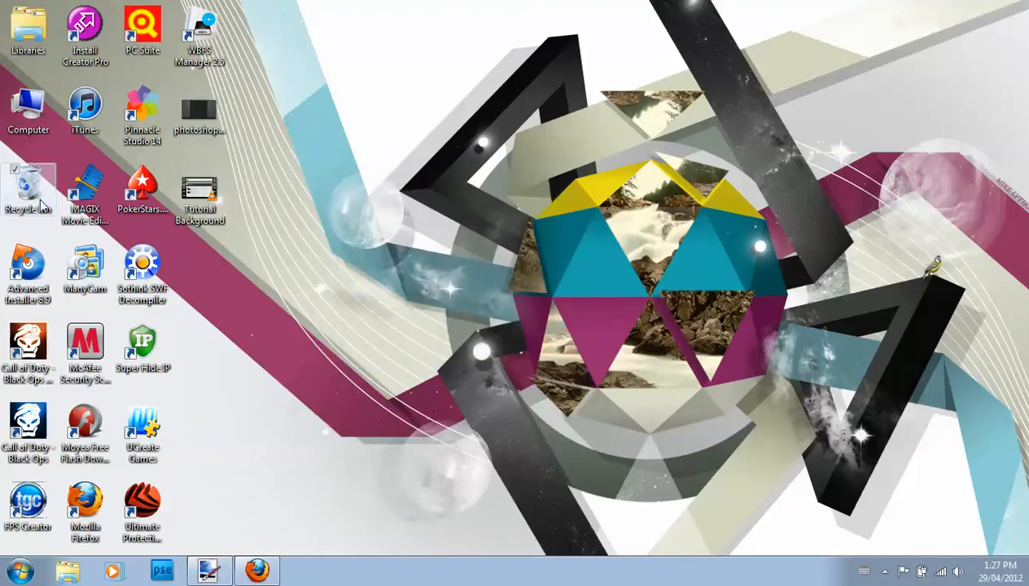
{"action": "double_click", "coordinate": [27, 186]}
{"action": "left_click", "coordinate": [356, 118]}
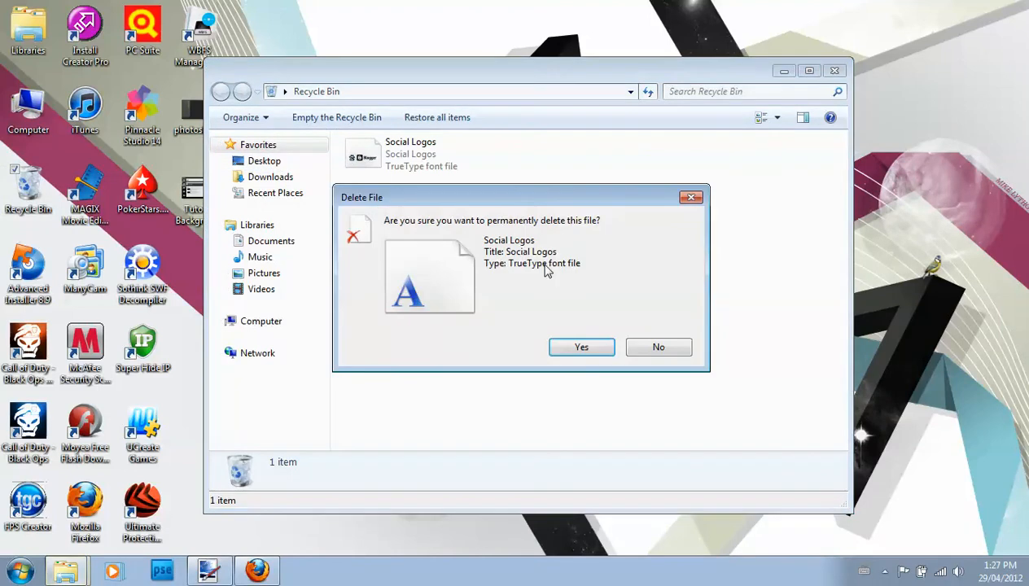
{"action": "left_click", "coordinate": [581, 346]}
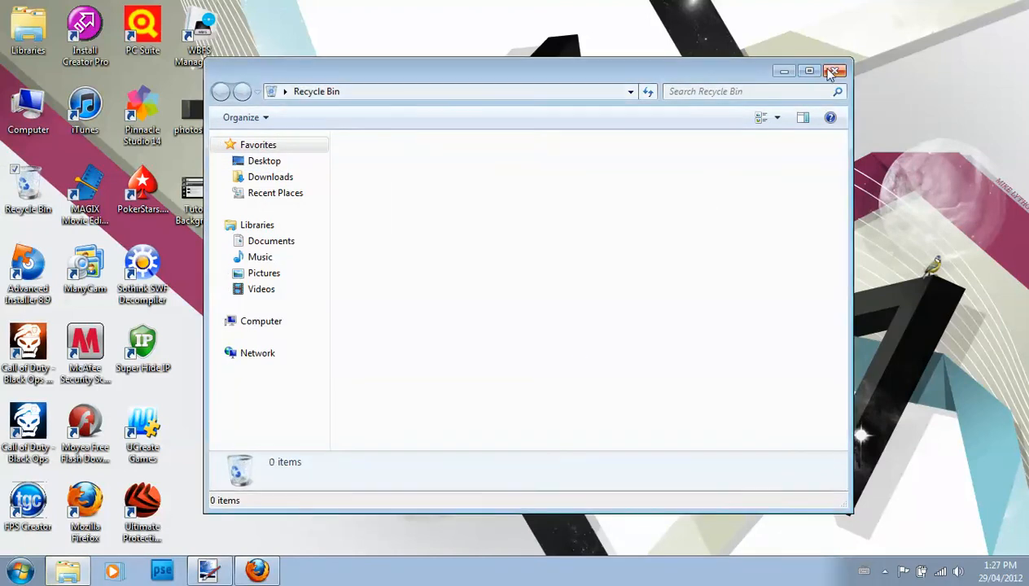
{"action": "left_click", "coordinate": [834, 71]}
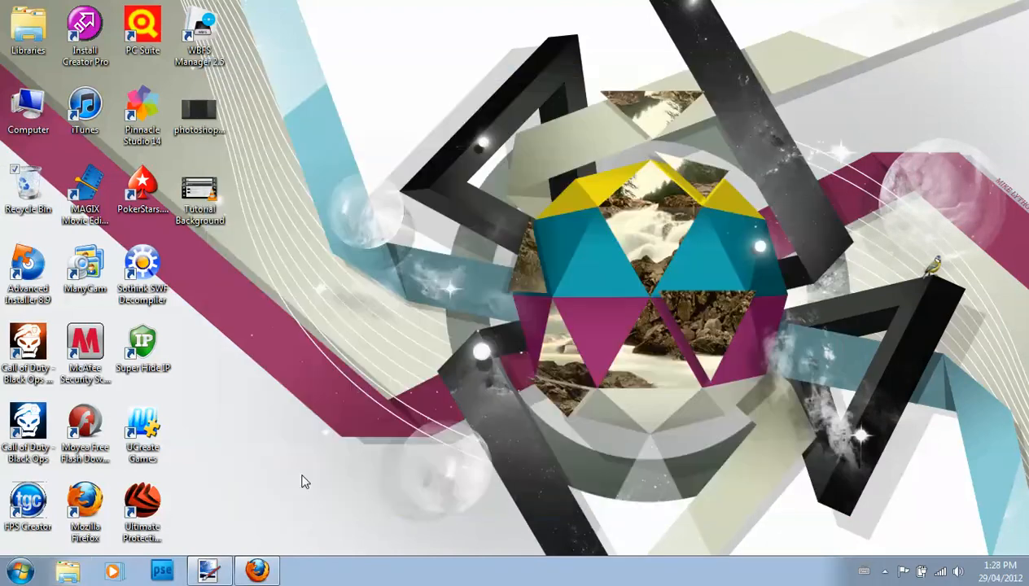
Step: Switch to Paint.NET and save the image to the desktop as avatar in PNG format with auto-detected bit depth
{"action": "left_click", "coordinate": [259, 570]}
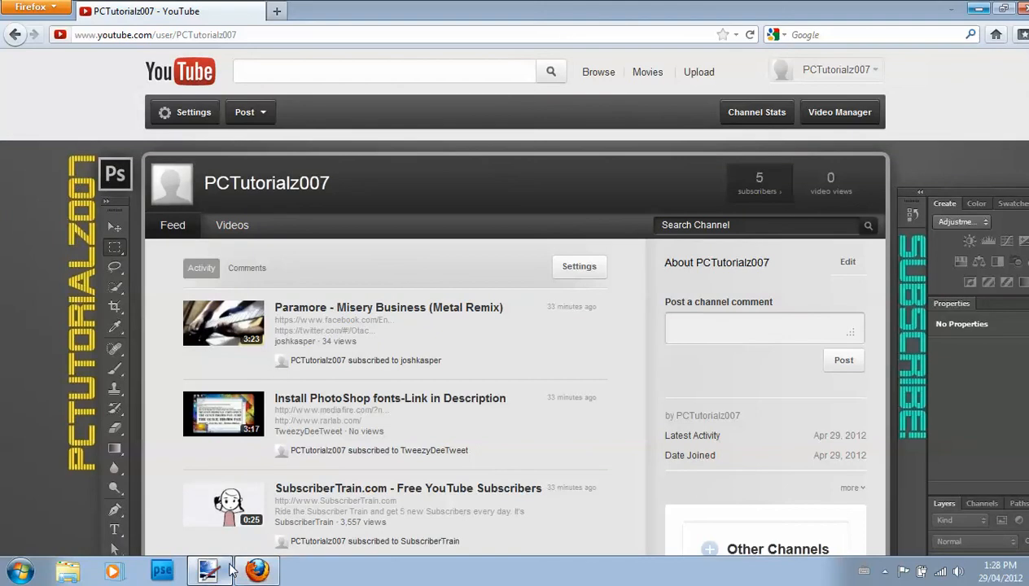
{"action": "left_click", "coordinate": [208, 570]}
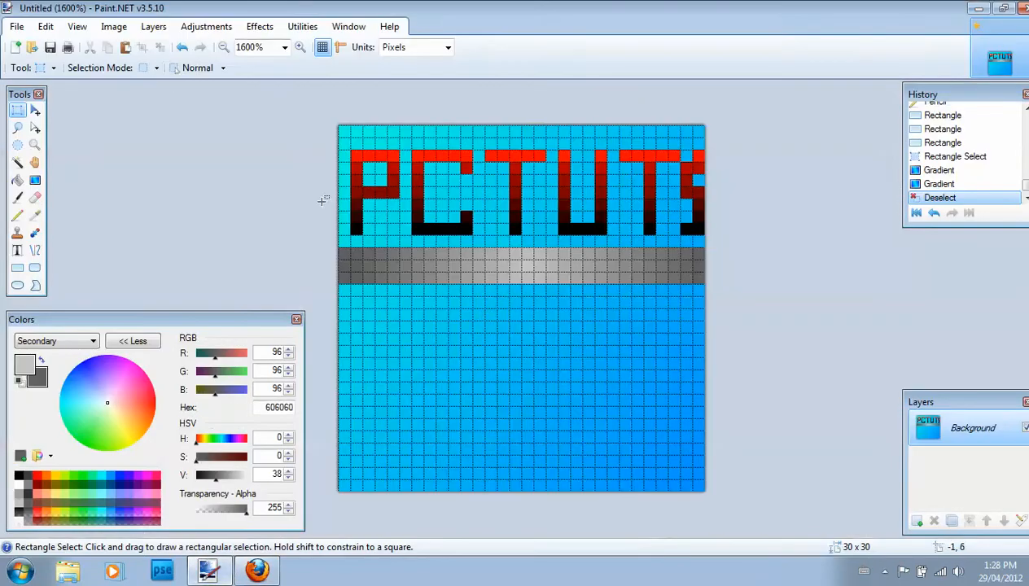
{"action": "left_click", "coordinate": [50, 46]}
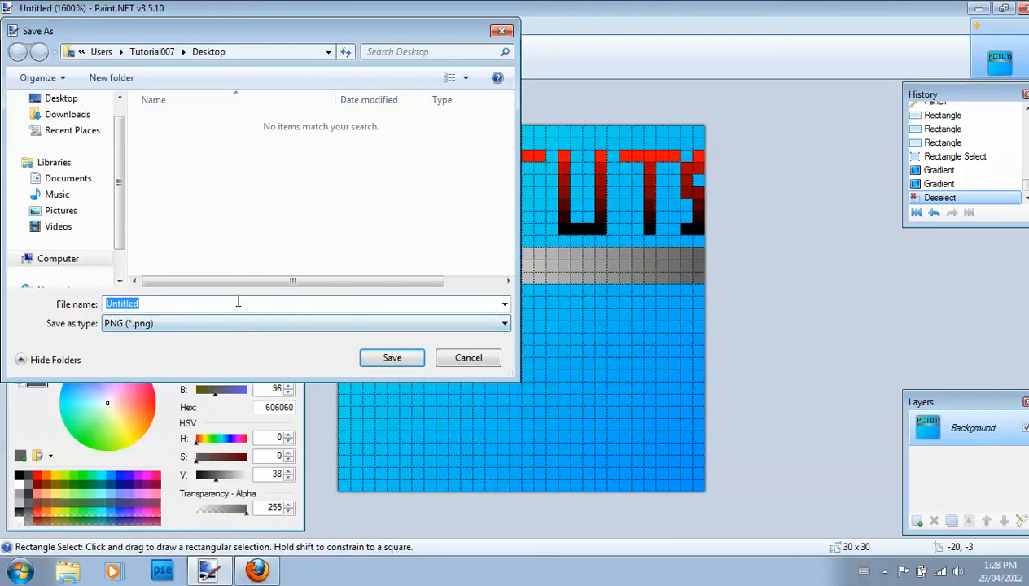
{"action": "key", "text": "BackSpace"}
{"action": "type", "text": "avatar"}
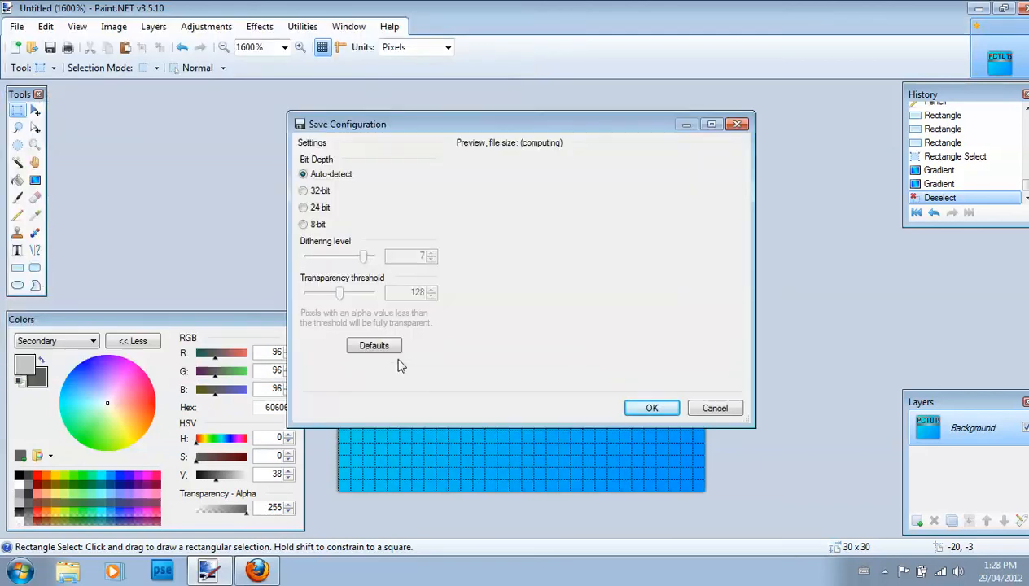
{"action": "left_click", "coordinate": [659, 411]}
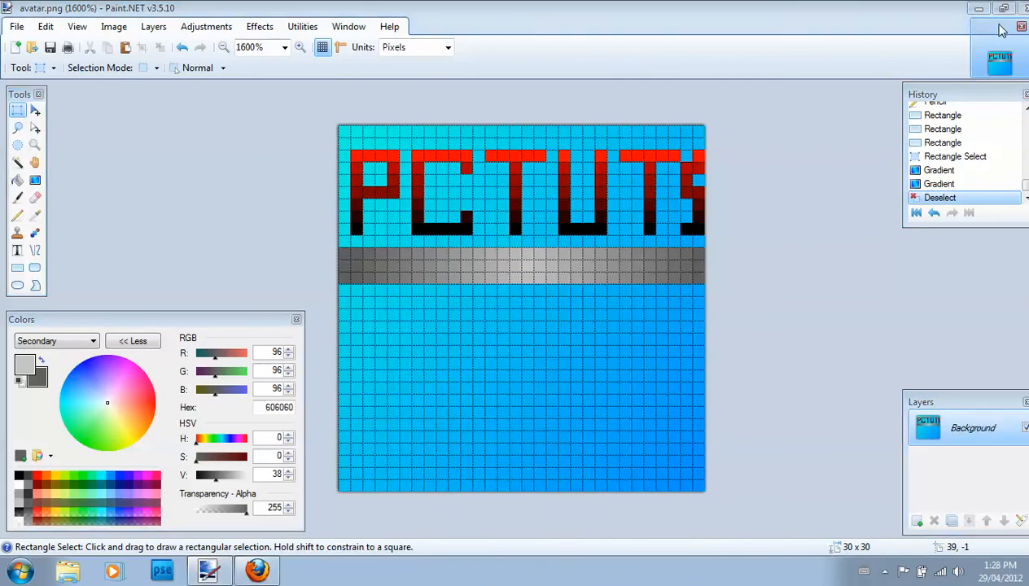
Step: Close and restart Paint.NET, and reopen the recent image avatar.png
{"action": "left_click", "coordinate": [1022, 14]}
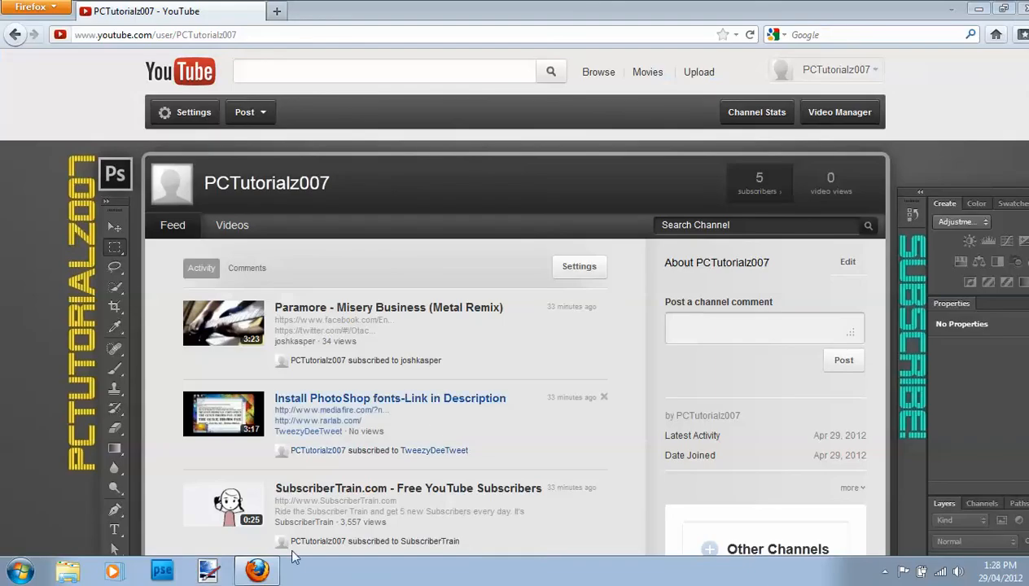
{"action": "left_click", "coordinate": [208, 573]}
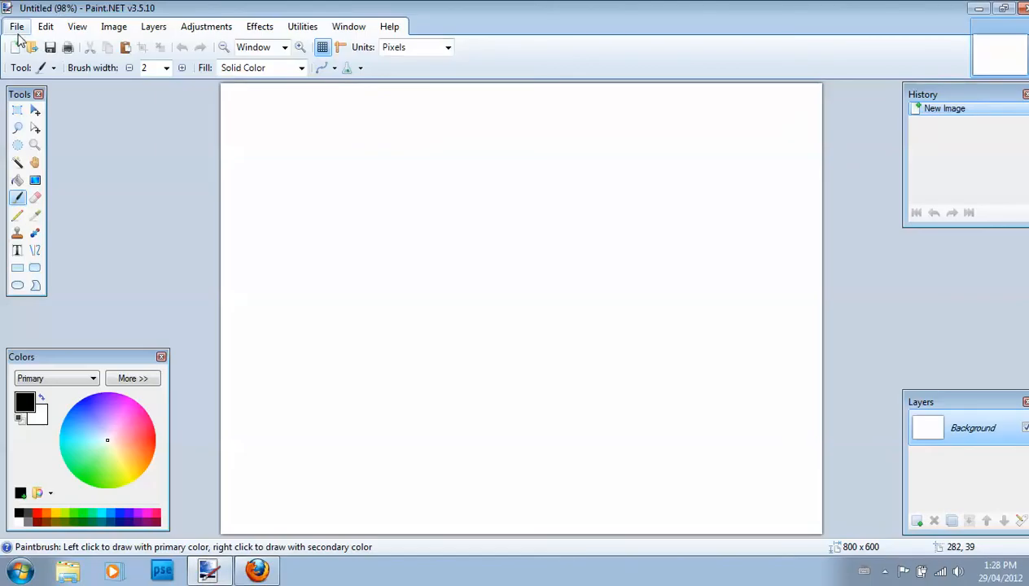
{"action": "left_click", "coordinate": [17, 30]}
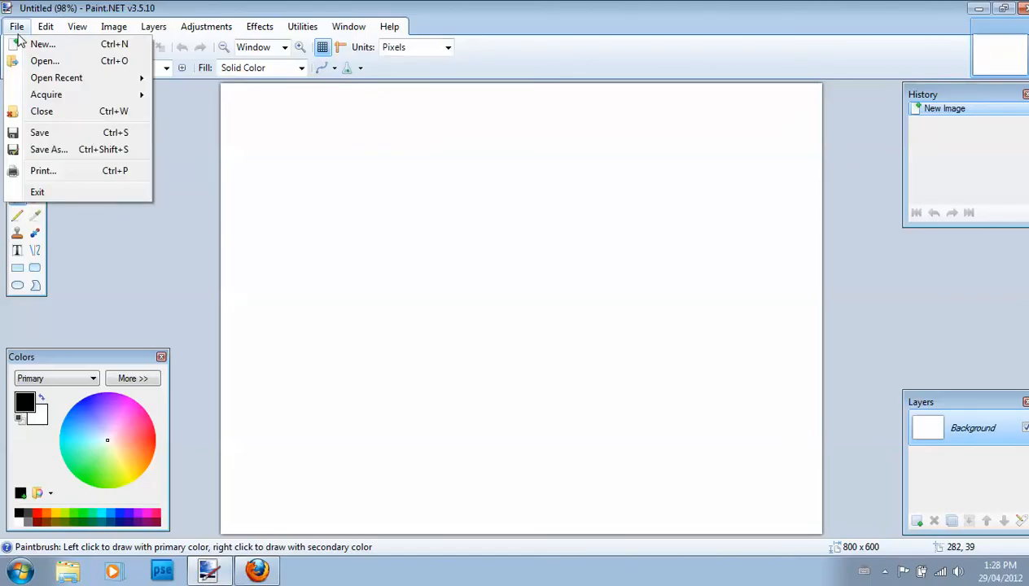
{"action": "mouse_move", "coordinate": [132, 79]}
{"action": "left_click", "coordinate": [263, 104]}
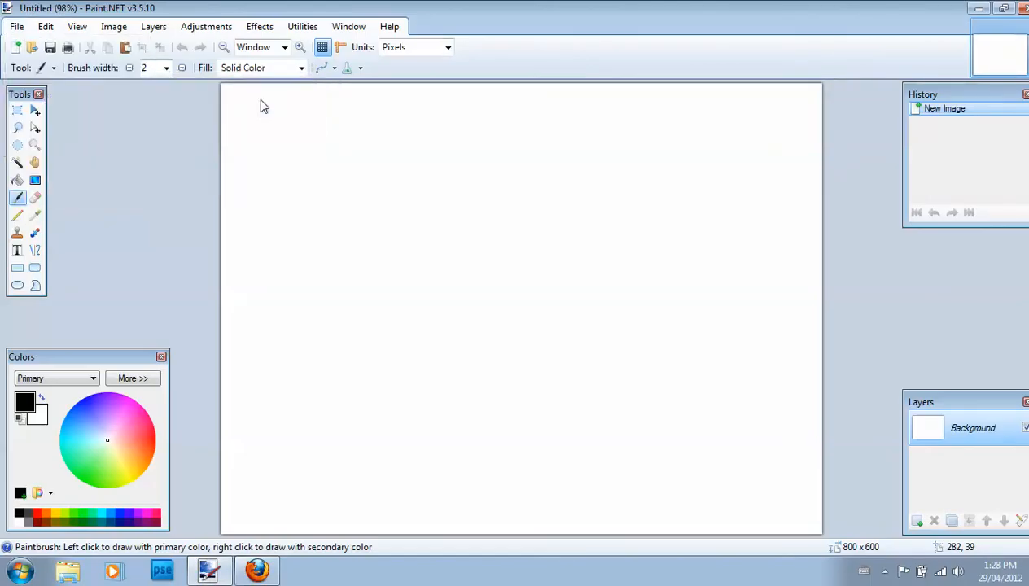
Step: Start a text entry with the Text tool in the blue area beneath the gray bar
{"action": "left_click", "coordinate": [301, 47]}
{"action": "left_click", "coordinate": [301, 47]}
{"action": "left_click", "coordinate": [301, 47]}
{"action": "left_click", "coordinate": [301, 47]}
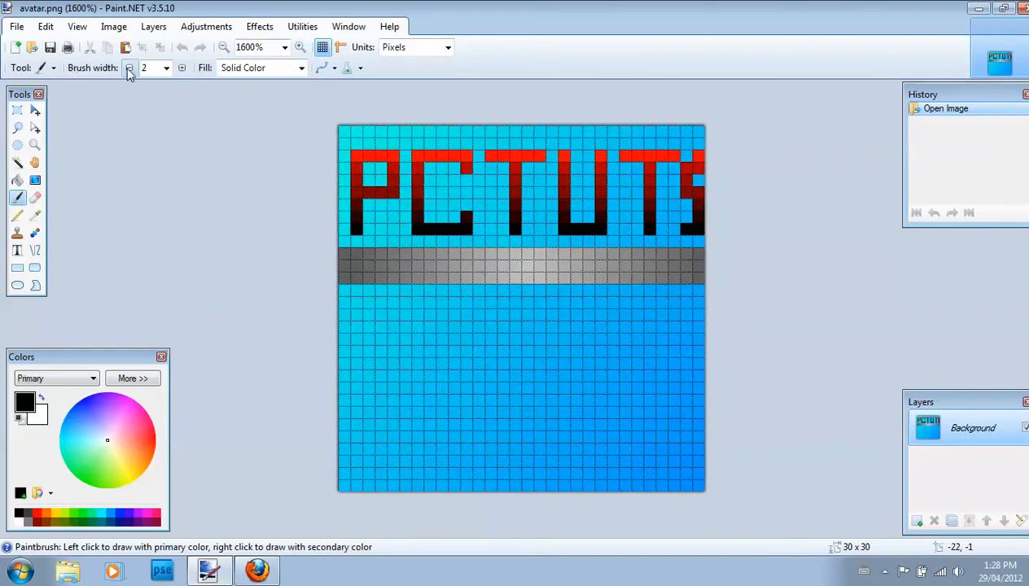
{"action": "left_click", "coordinate": [17, 250]}
{"action": "left_click", "coordinate": [375, 360]}
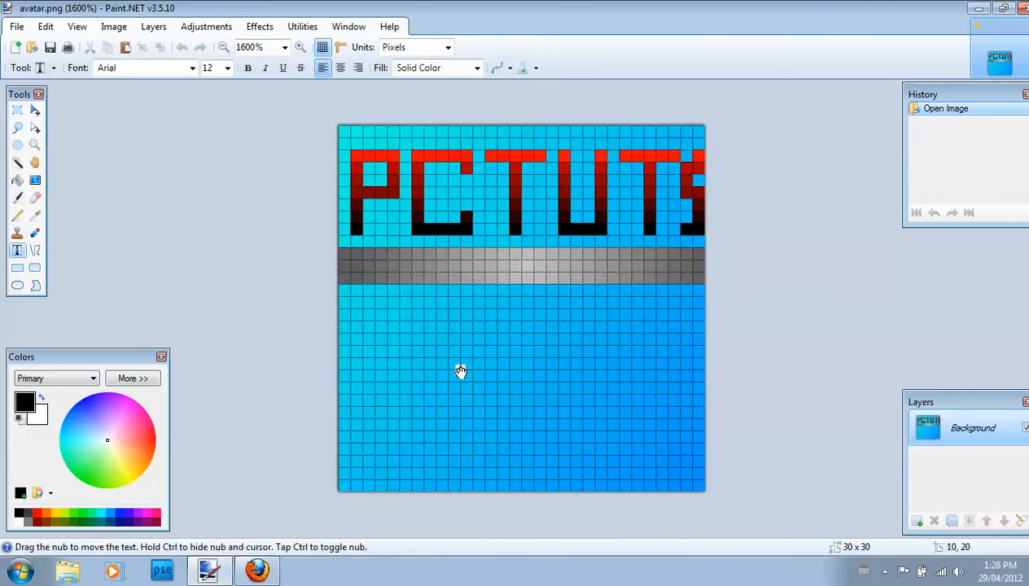
Step: Switch to Firefox to return to the YouTube channel page and cancel bookmarking it
{"action": "left_click", "coordinate": [257, 570]}
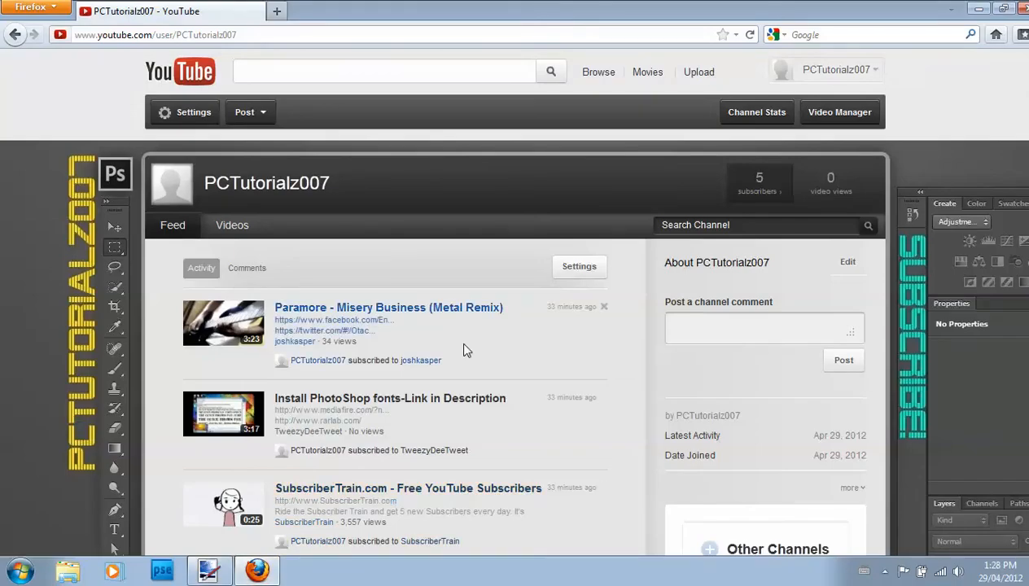
{"action": "key", "text": "ctrl+d"}
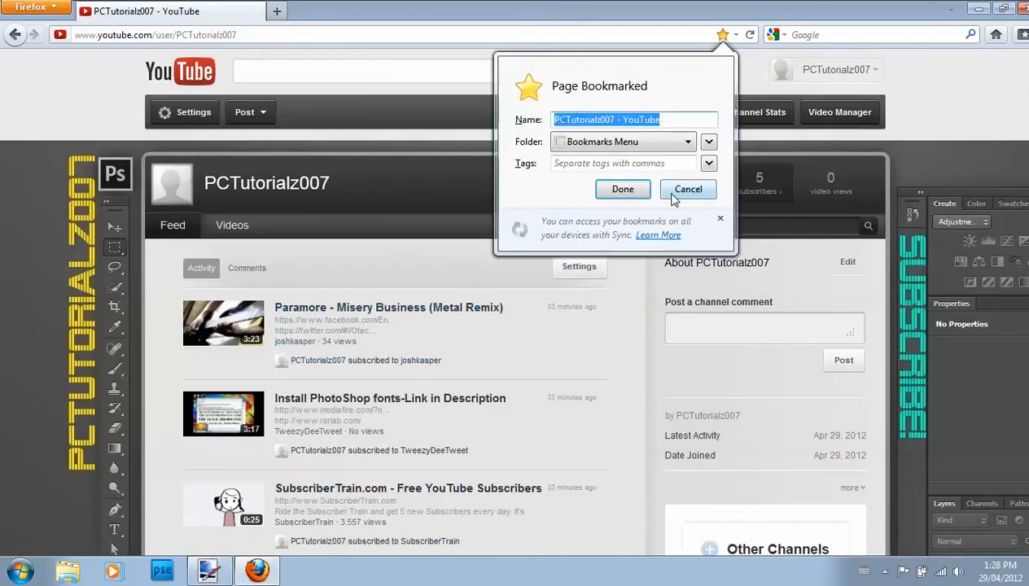
{"action": "left_click", "coordinate": [682, 190]}
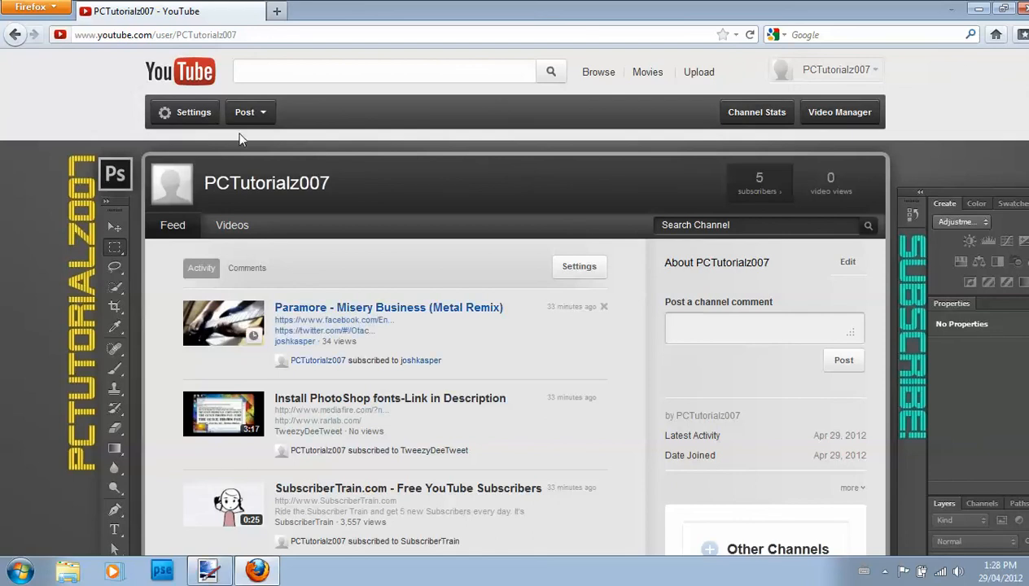
Step: Switch to Paint.NET, look into the Downloads folder and its parent user folder, and close the folder window
{"action": "left_click", "coordinate": [978, 8]}
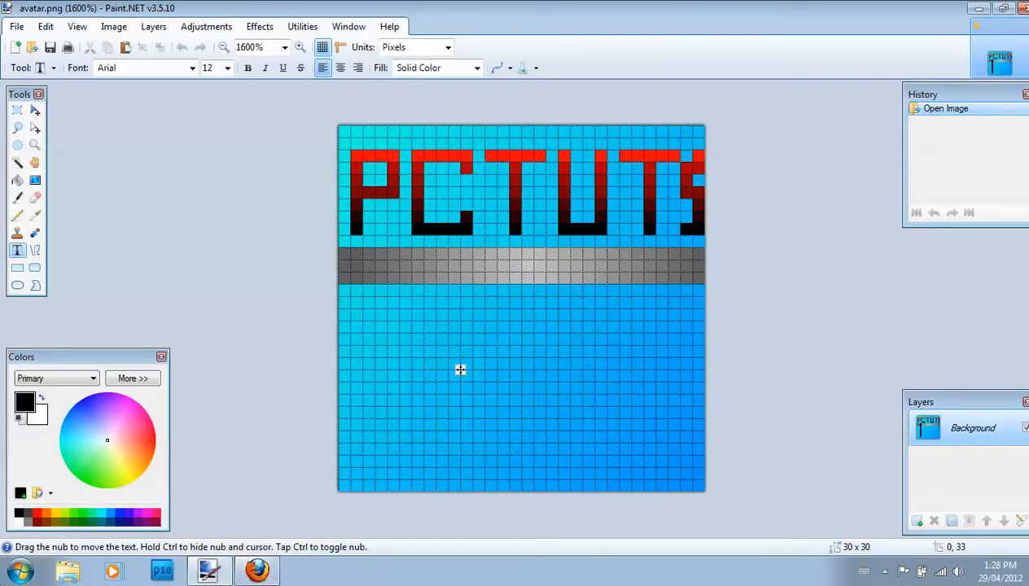
{"action": "key", "text": "super"}
{"action": "left_click", "coordinate": [245, 360]}
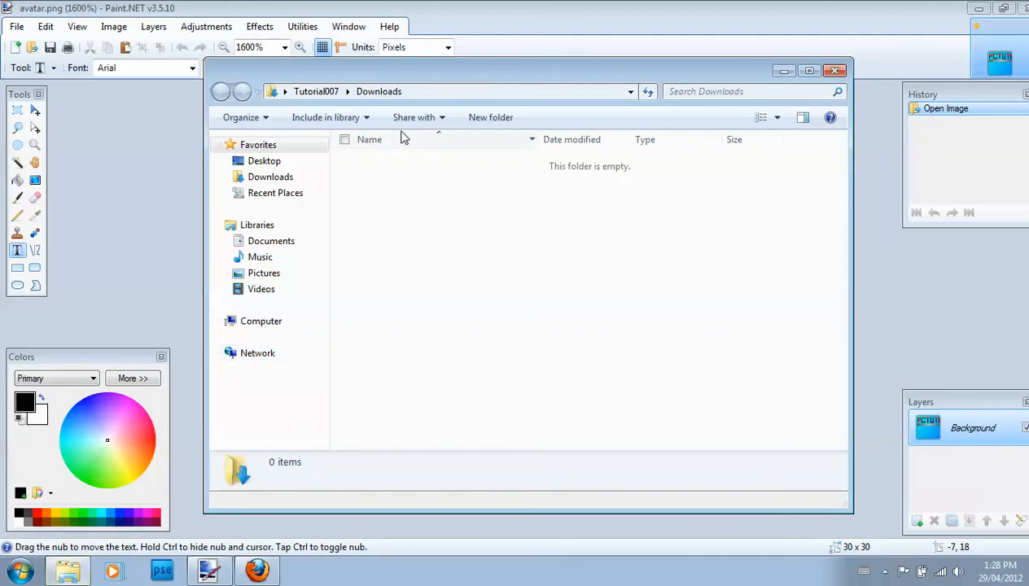
{"action": "left_click", "coordinate": [321, 92]}
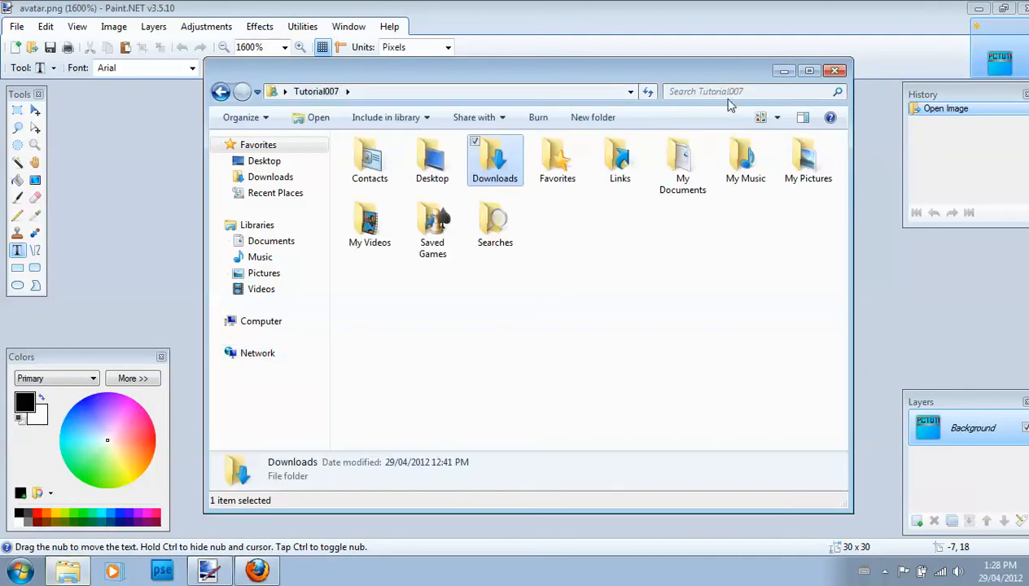
{"action": "left_click", "coordinate": [834, 71]}
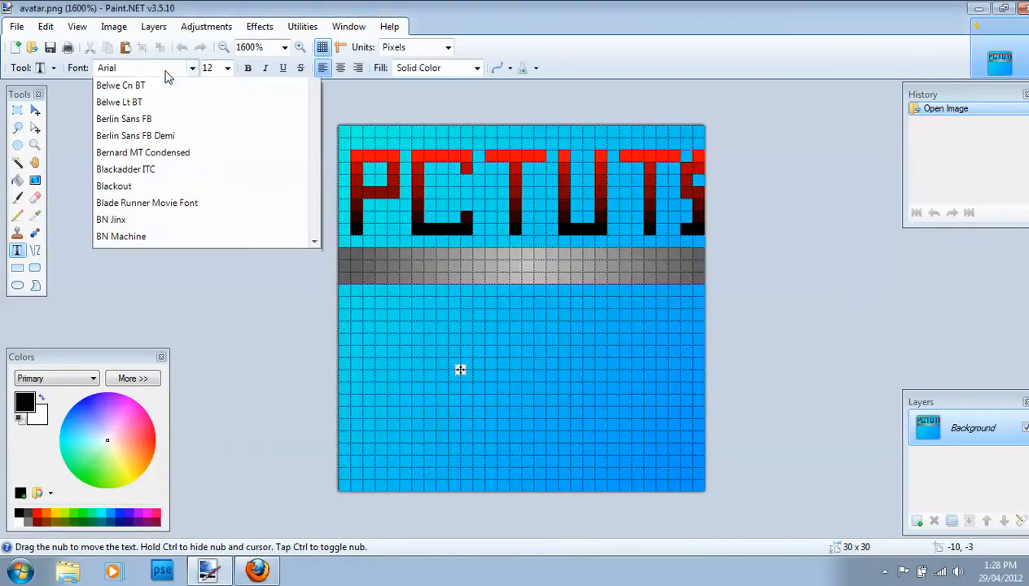
Step: Set the font of the text entry to Social Logos
{"action": "left_click", "coordinate": [160, 70]}
{"action": "left_click", "coordinate": [154, 69]}
{"action": "left_click", "coordinate": [156, 69]}
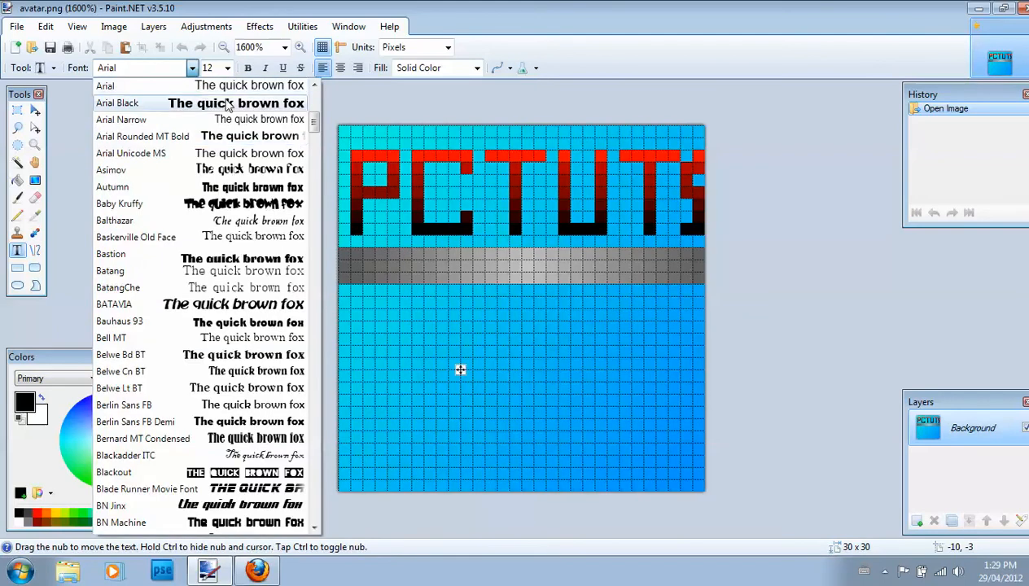
{"action": "left_click_drag", "start_coordinate": [313, 122], "coordinate": [331, 474]}
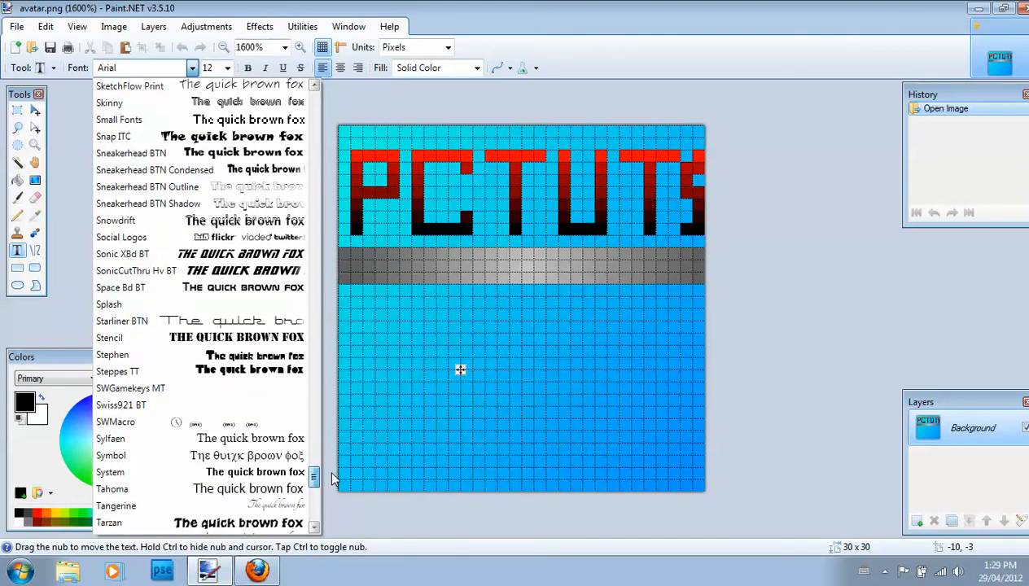
{"action": "left_click", "coordinate": [222, 237]}
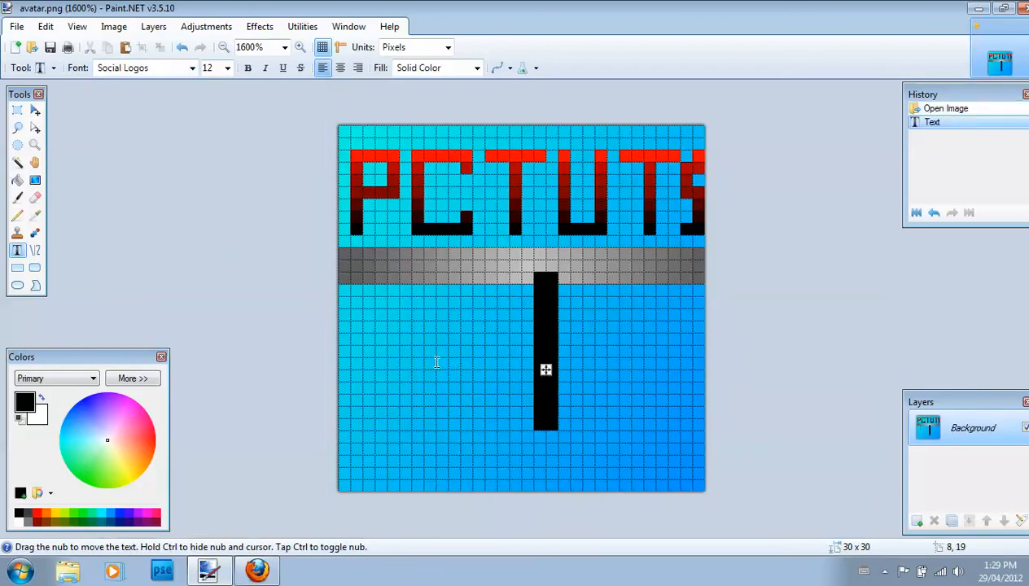
Step: Clear the text entry, insert the YouTube logo glyph with the letter y beneath the gray bar, and colour it red
{"action": "key", "text": "BackSpace"}
{"action": "key", "text": "BackSpace"}
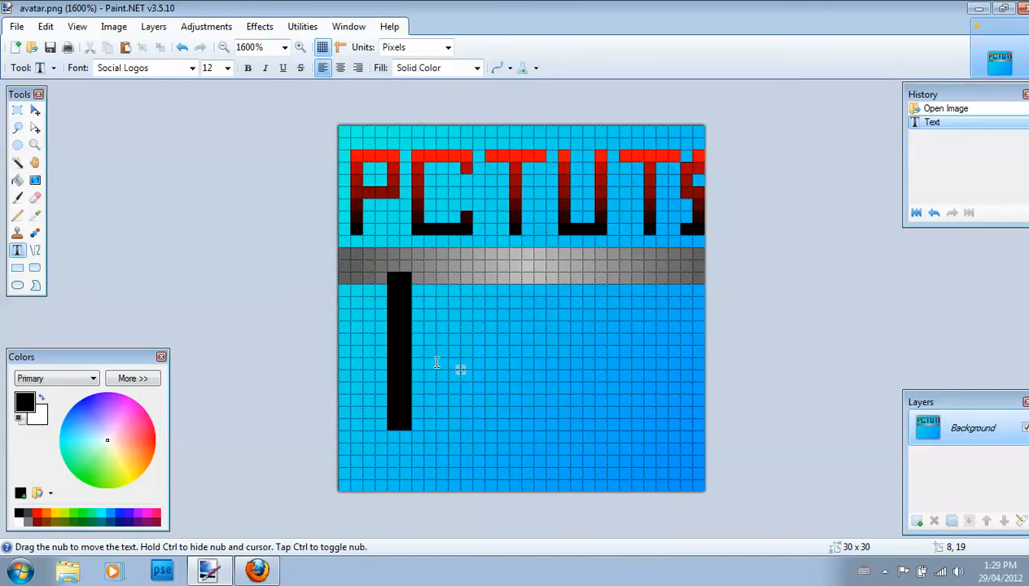
{"action": "type", "text": "viod"}
{"action": "key", "text": "BackSpace"}
{"action": "type", "text": "y"}
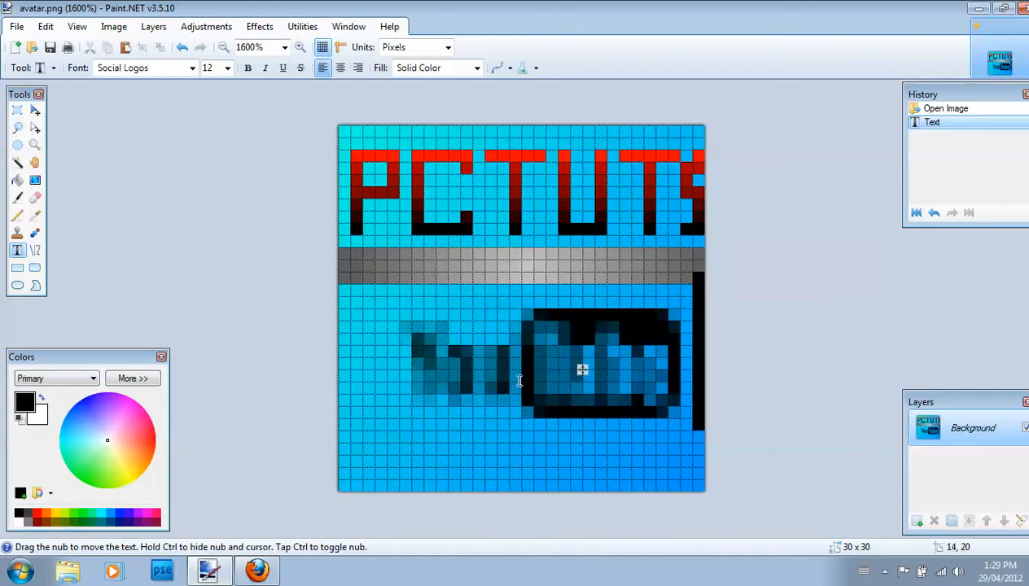
{"action": "left_click", "coordinate": [154, 439]}
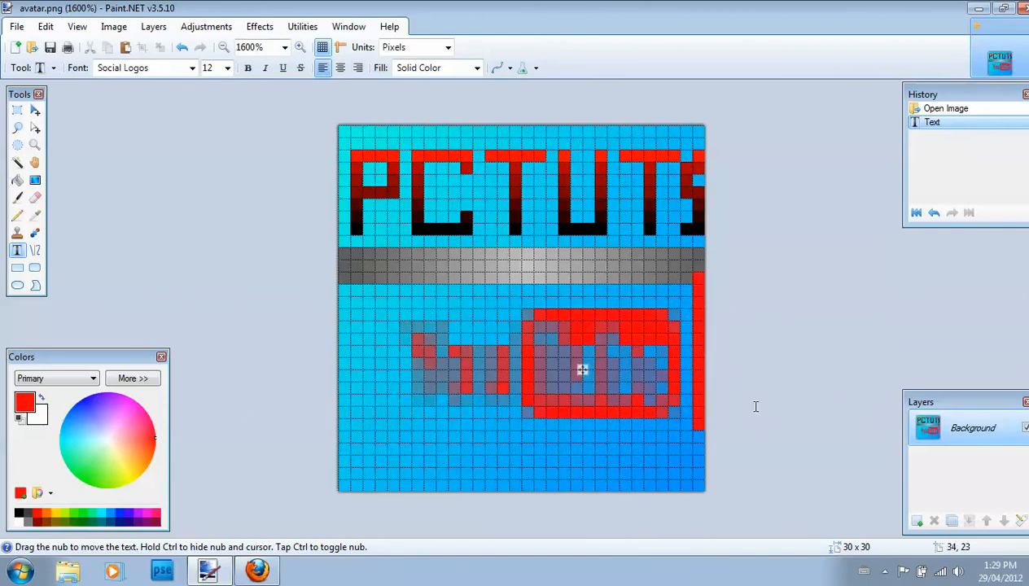
Step: Delete the logo, enter it again with the letter y, and reposition it to fit fully in the blue area beneath the gray bar
{"action": "key", "text": "BackSpace"}
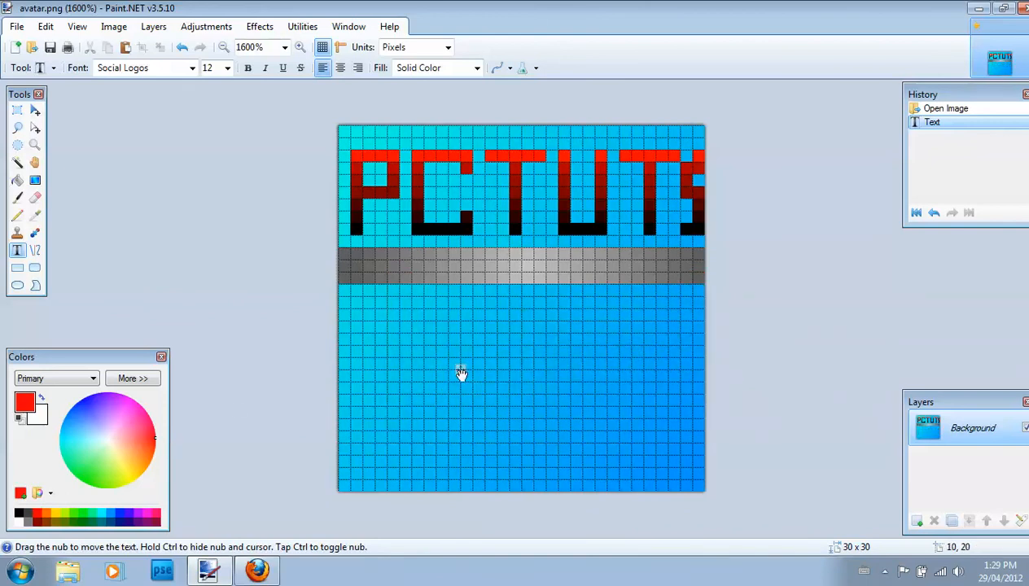
{"action": "left_click_drag", "start_coordinate": [445, 394], "coordinate": [440, 394]}
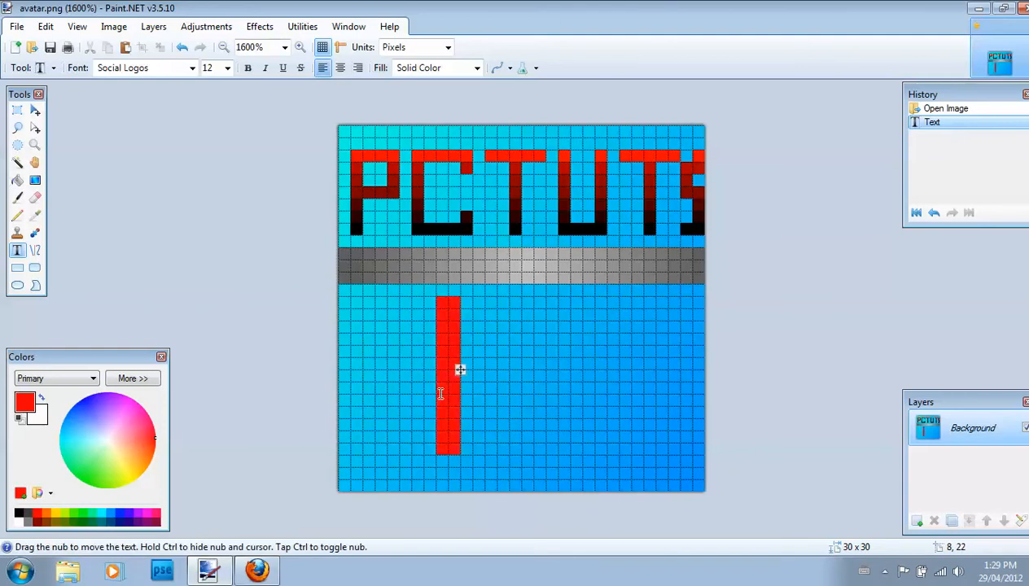
{"action": "type", "text": "s"}
{"action": "key", "text": "BackSpace"}
{"action": "key", "text": "BackSpace"}
{"action": "type", "text": "y"}
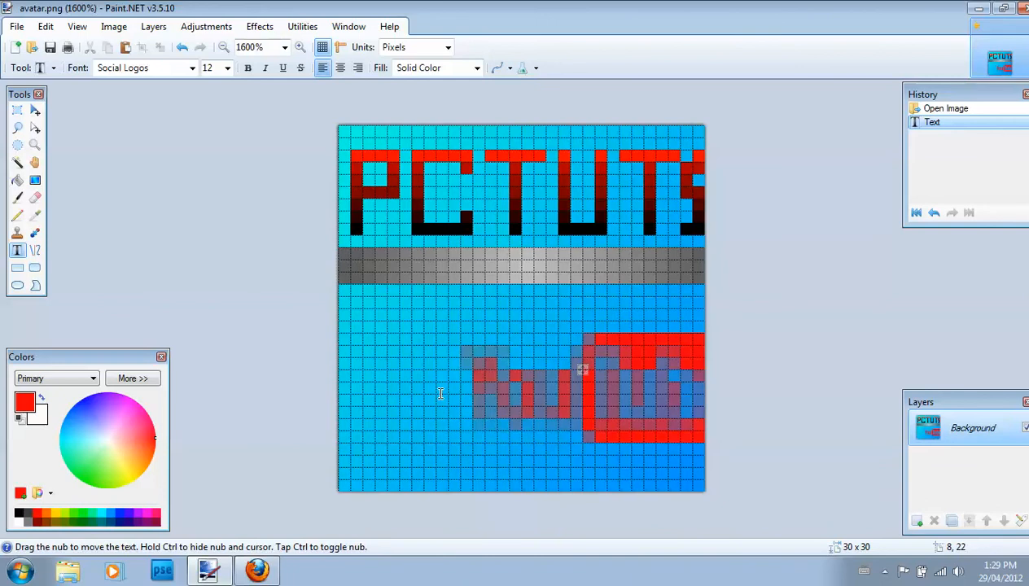
{"action": "left_click_drag", "start_coordinate": [583, 371], "coordinate": [504, 363]}
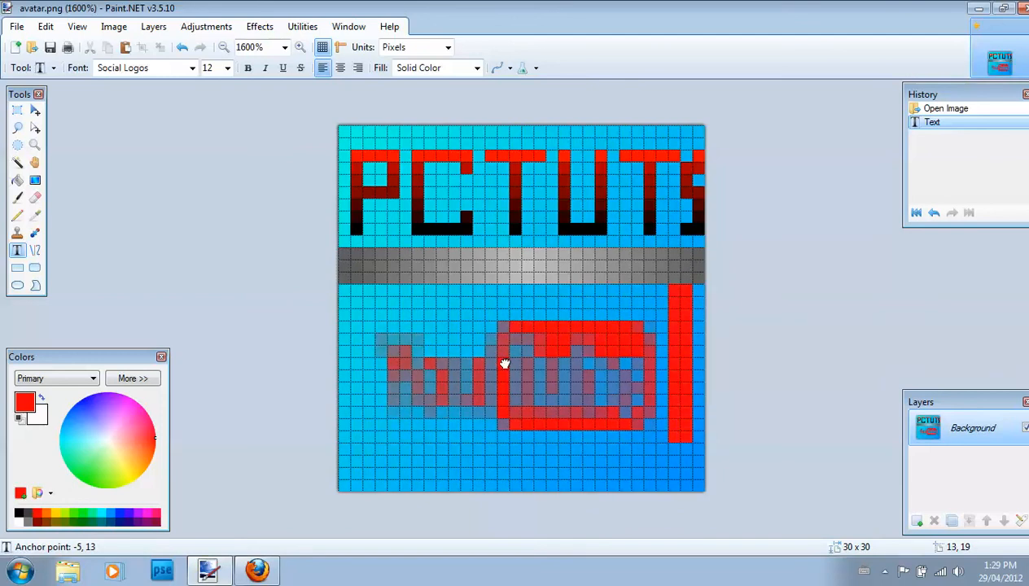
Step: Save avatar.png with the offered settings and close Paint.NET
{"action": "left_click", "coordinate": [50, 47]}
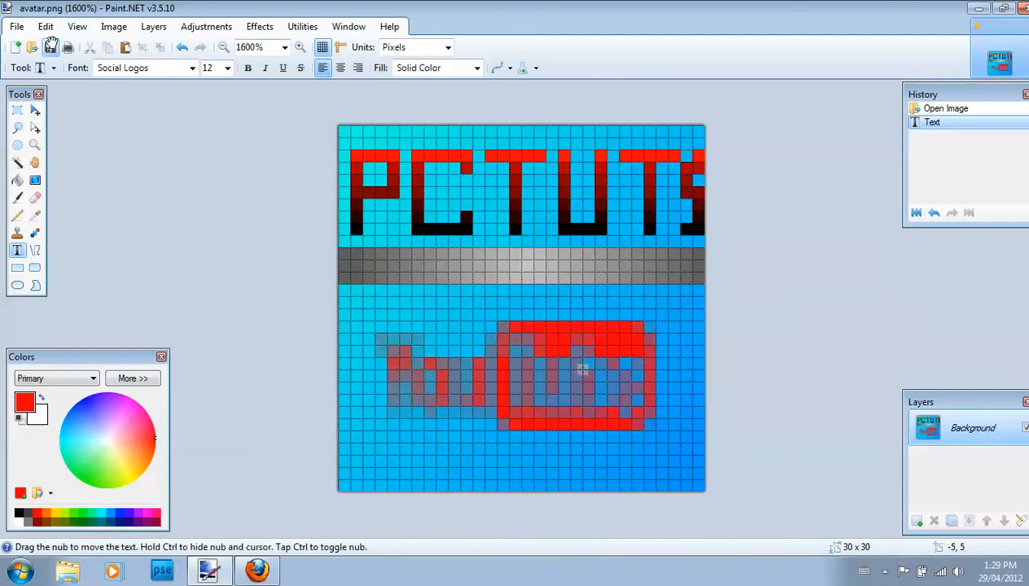
{"action": "left_click", "coordinate": [656, 409]}
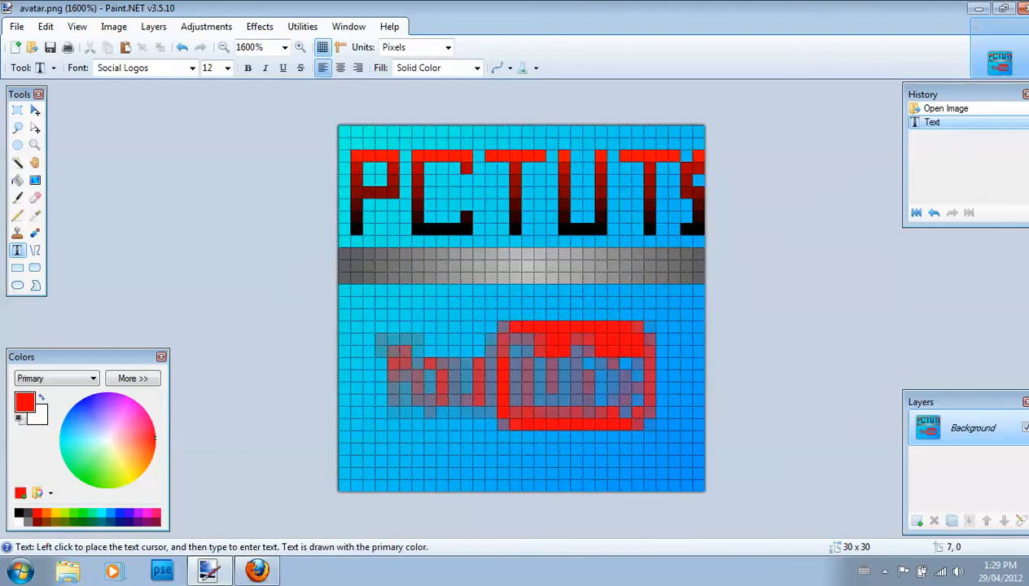
{"action": "left_click", "coordinate": [1023, 8]}
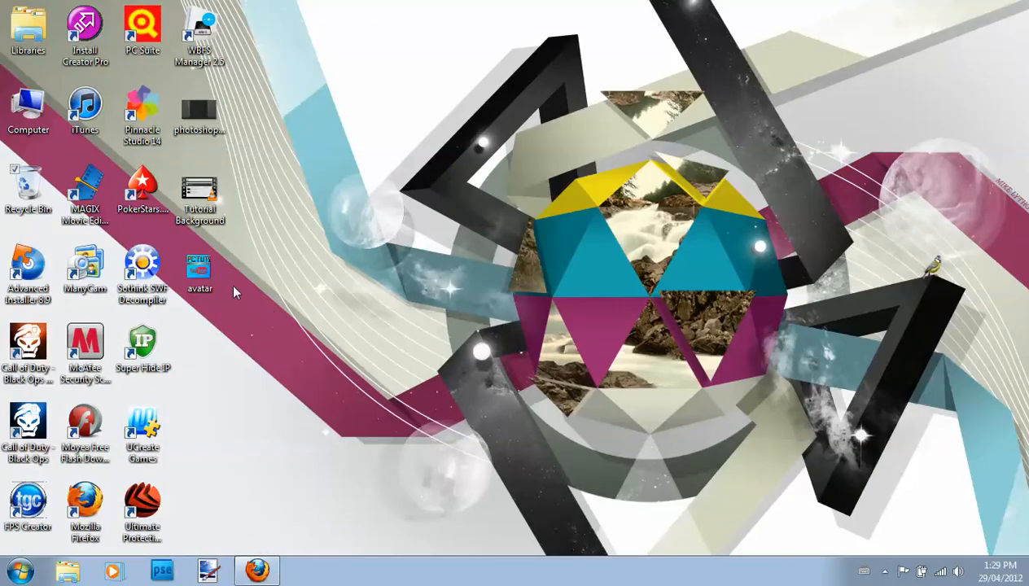
Step: Open the avatar image from the desktop in Windows Photo Viewer, inspect it enlarged, and close the viewer
{"action": "left_click", "coordinate": [195, 269]}
{"action": "double_click", "coordinate": [196, 267]}
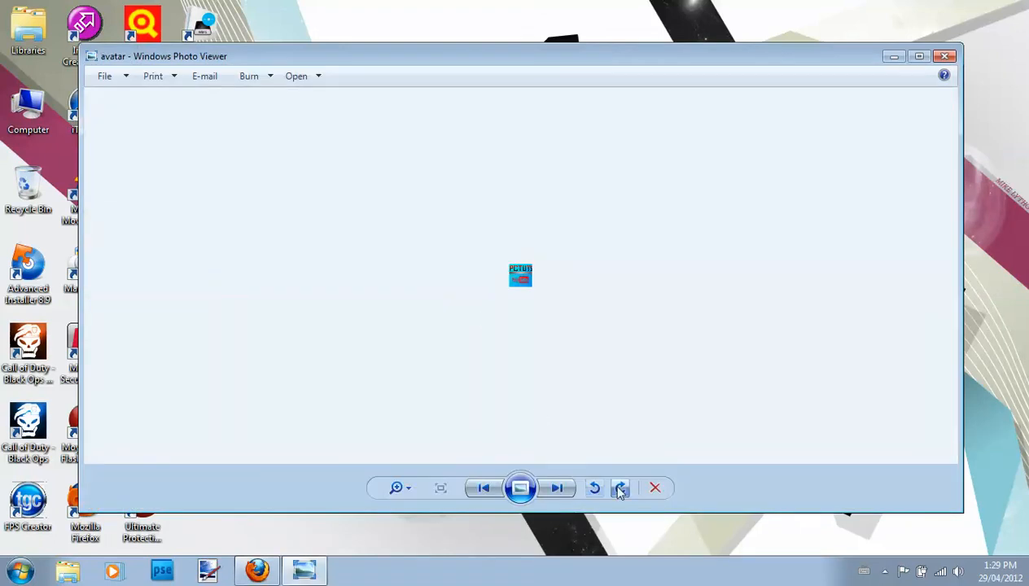
{"action": "left_click", "coordinate": [396, 487]}
{"action": "left_click_drag", "start_coordinate": [404, 486], "coordinate": [407, 443]}
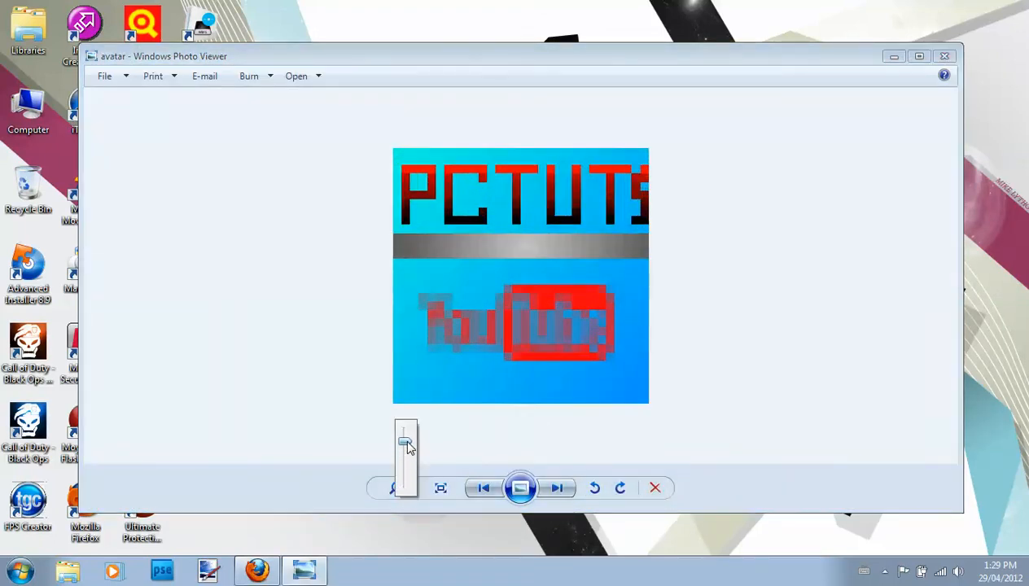
{"action": "left_click_drag", "start_coordinate": [407, 447], "coordinate": [405, 486]}
{"action": "left_click", "coordinate": [944, 56]}
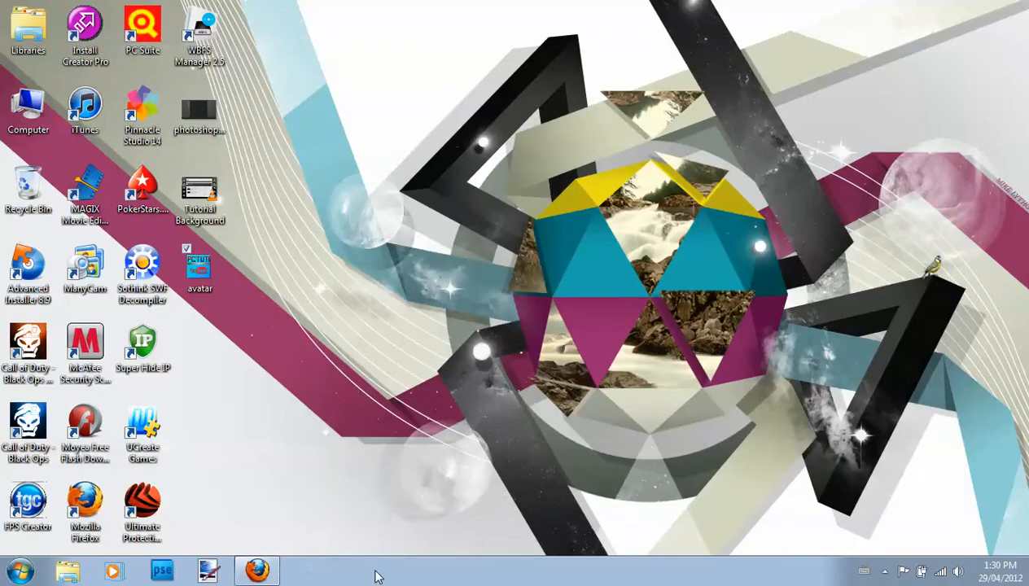
Step: Switch to Firefox, upload the avatar image from the desktop as the YouTube channel's avatar, and finish editing the channel
{"action": "left_click", "coordinate": [257, 571]}
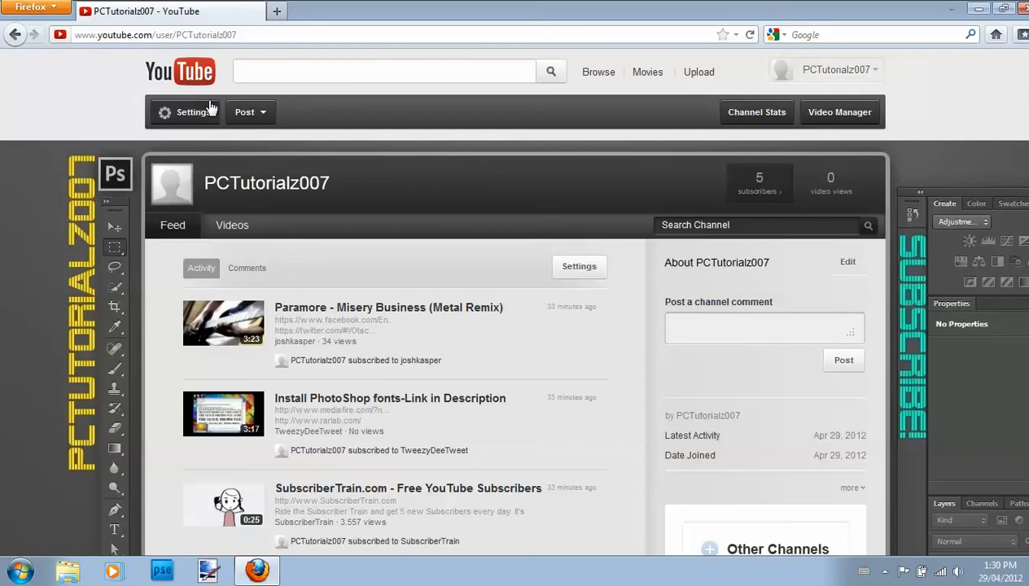
{"action": "left_click", "coordinate": [193, 113]}
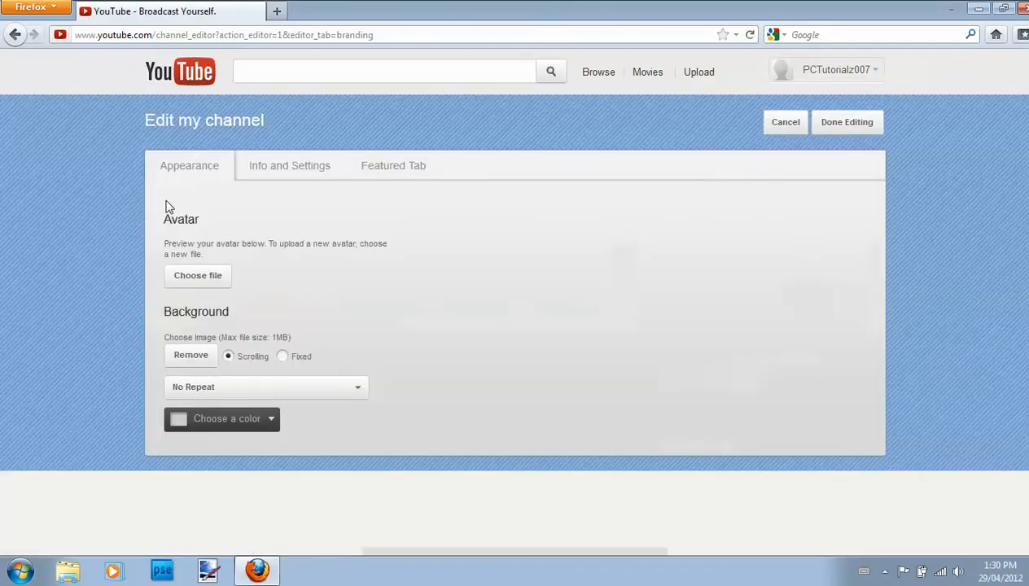
{"action": "left_click", "coordinate": [213, 282]}
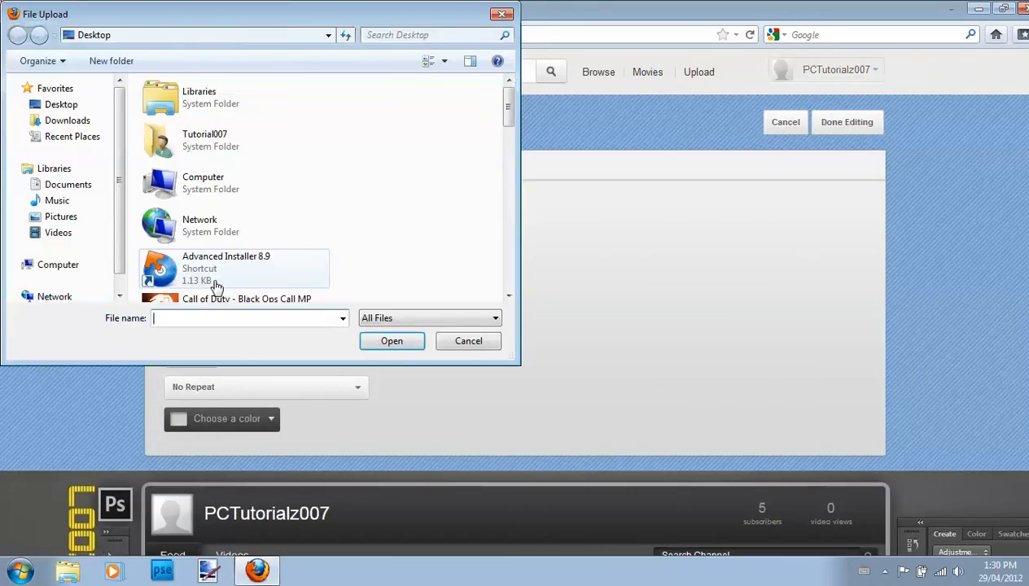
{"action": "left_click_drag", "start_coordinate": [513, 96], "coordinate": [513, 259]}
{"action": "left_click", "coordinate": [241, 203]}
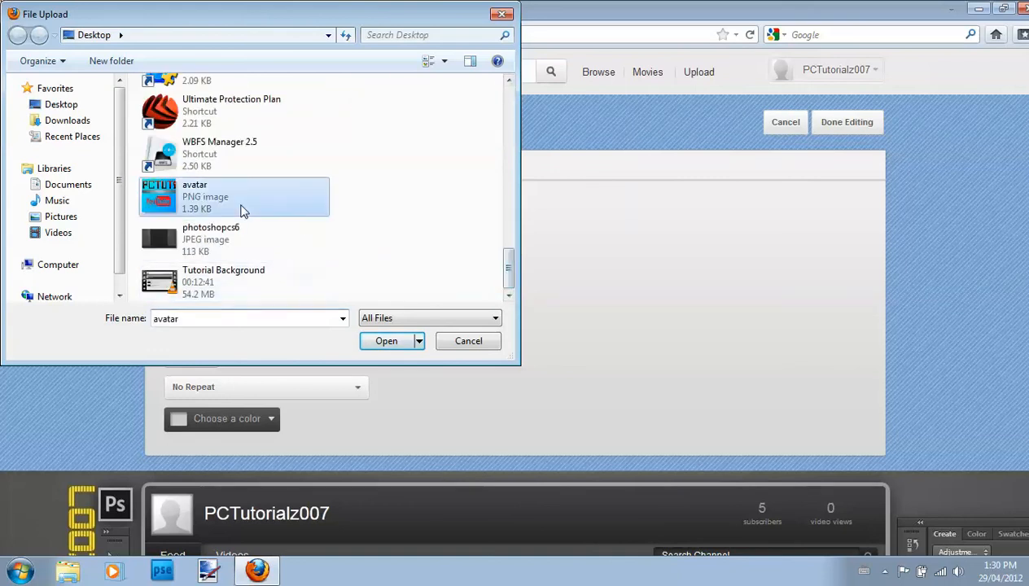
{"action": "left_click", "coordinate": [405, 350]}
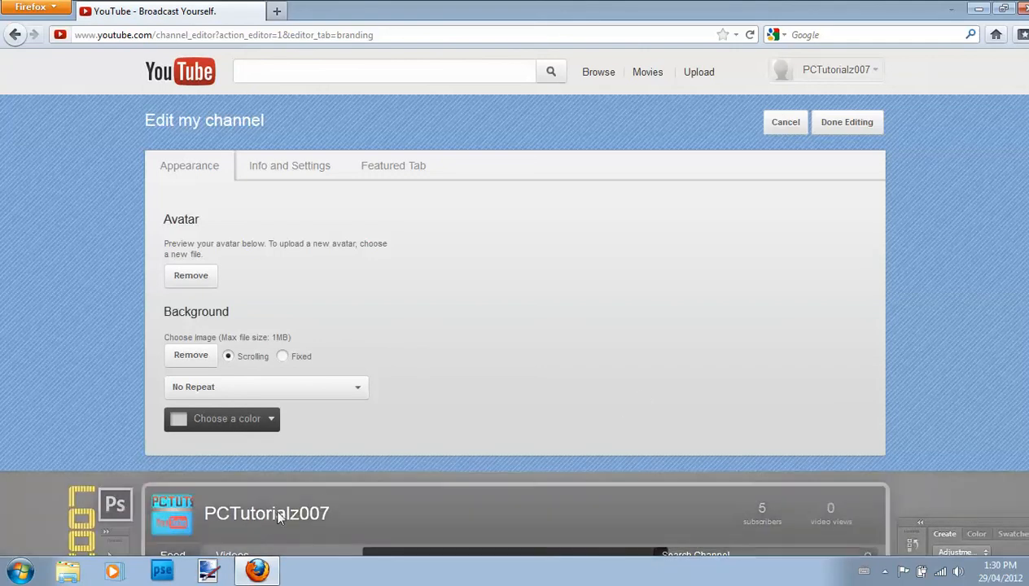
{"action": "left_click", "coordinate": [846, 122]}
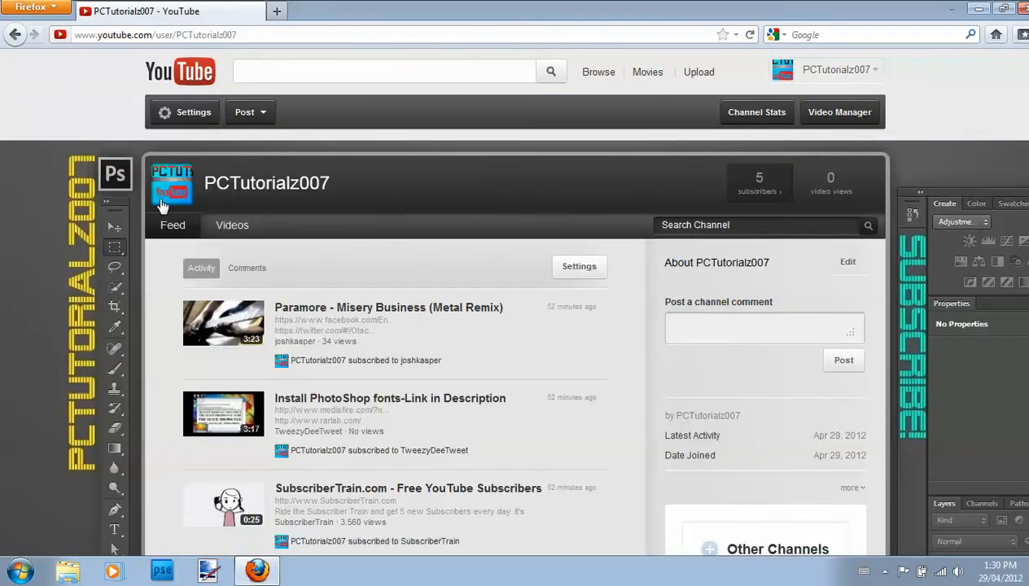
Step: Search YouTube for pctutorialz007 and return to the account's own channel page
{"action": "left_click", "coordinate": [330, 69]}
{"action": "type", "text": "pctutorialz007"}
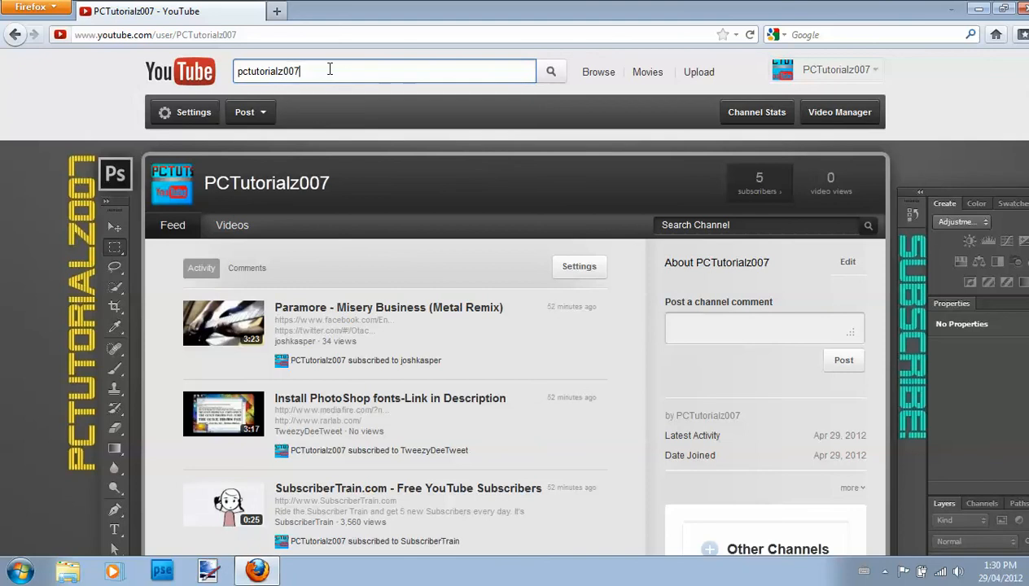
{"action": "key", "text": "Return"}
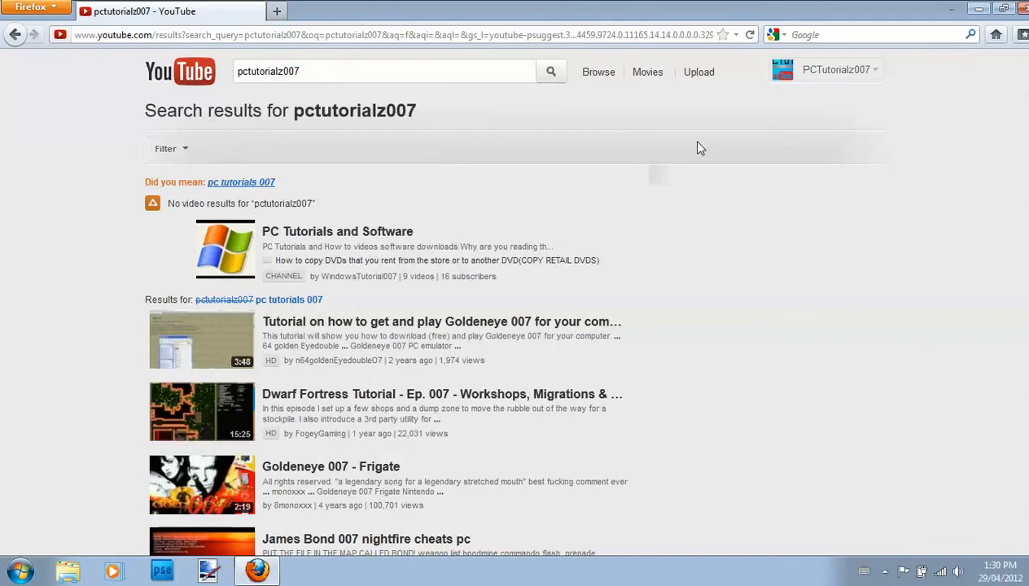
{"action": "left_click", "coordinate": [826, 70]}
{"action": "left_click", "coordinate": [801, 113]}
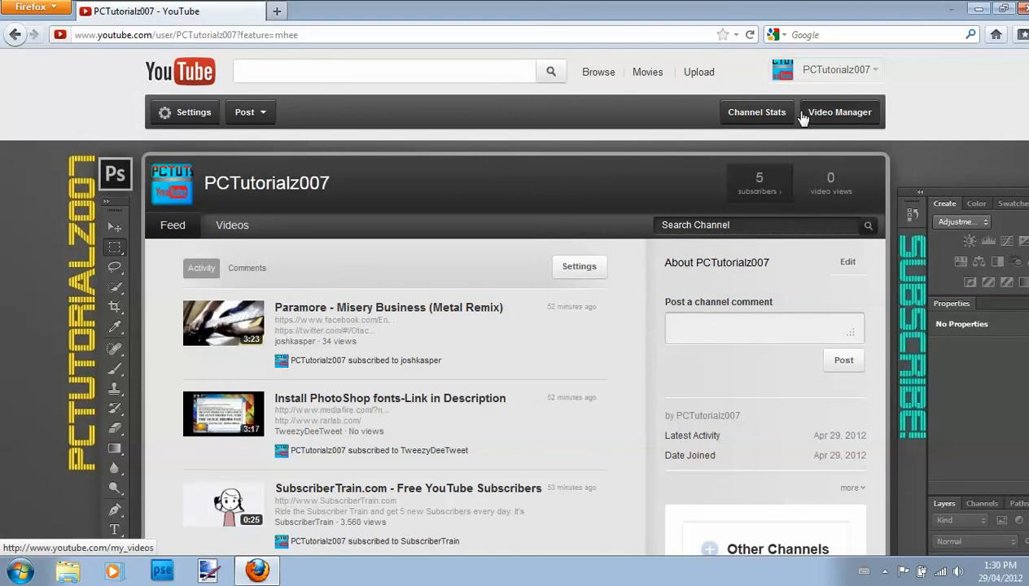
{"action": "left_click", "coordinate": [424, 66]}
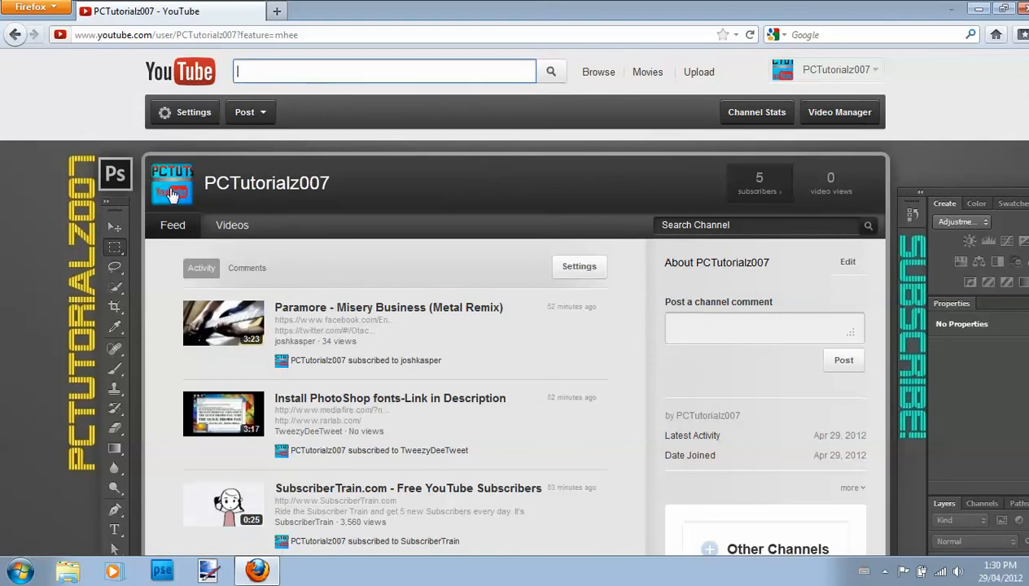